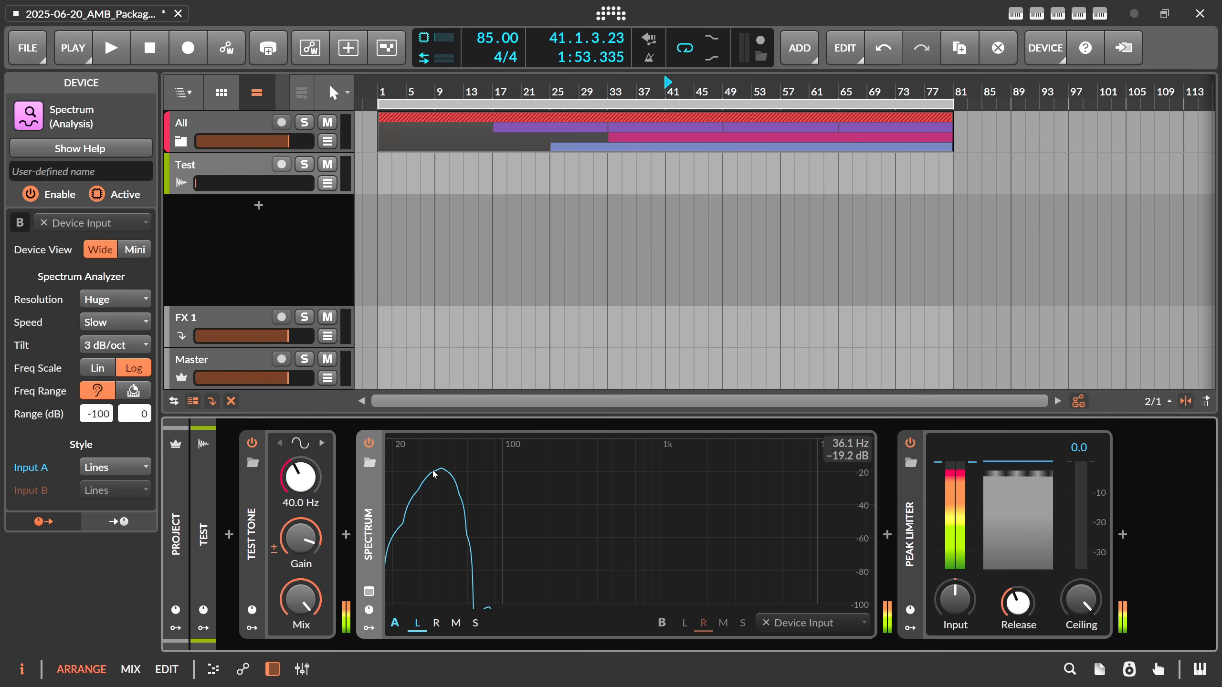
Step: Set the Test Tone frequency to 4 kHz and compare it with the previous setting by undoing and redoing the change
{"action": "triple_click", "coordinate": [301, 476]}
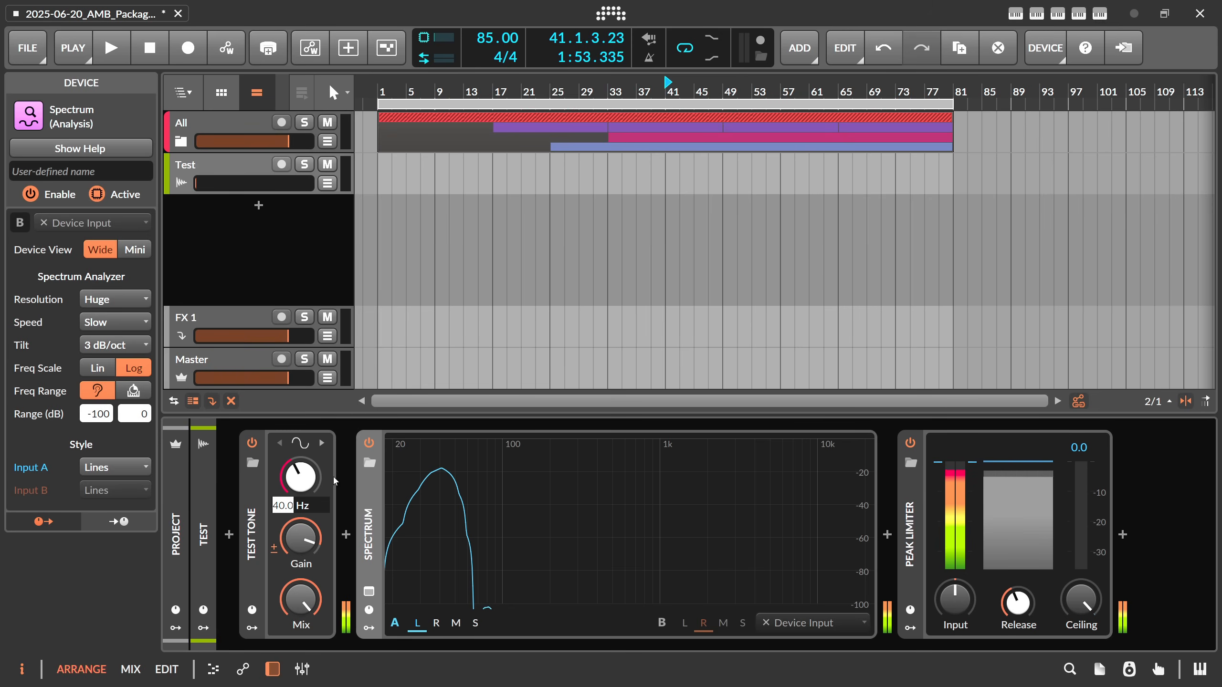
{"action": "key", "text": "Escape"}
{"action": "type", "text": "4k"}
{"action": "key", "text": "Return"}
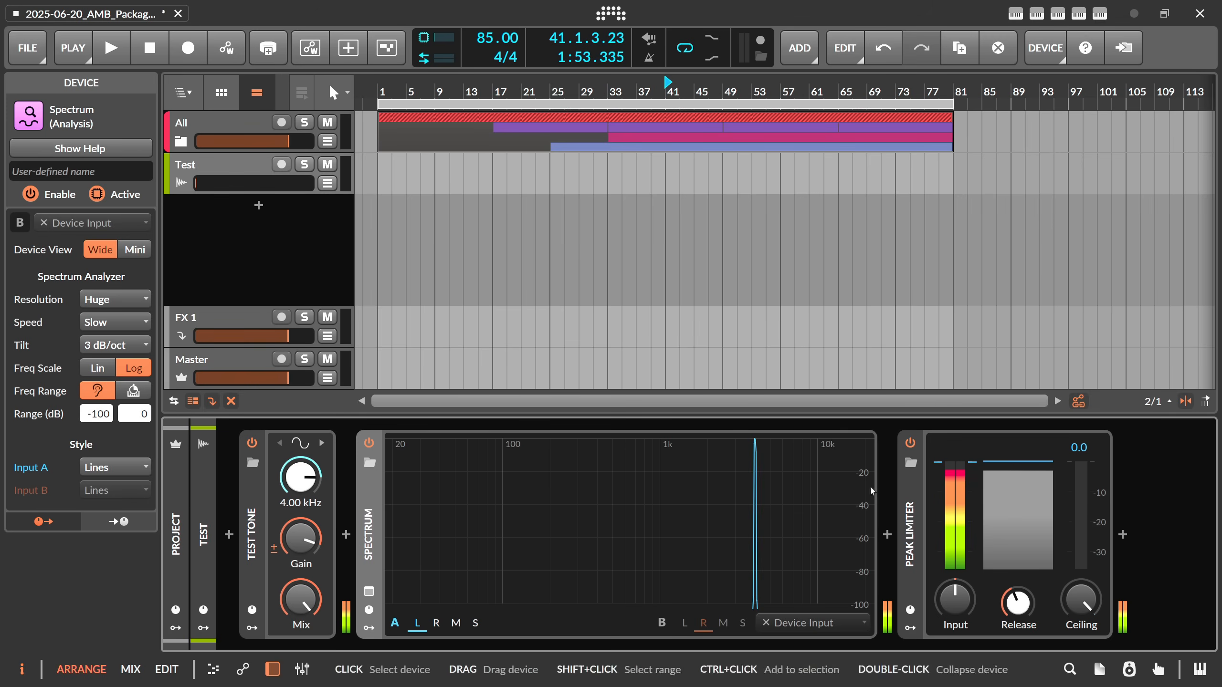
{"action": "key", "text": "ctrl+z"}
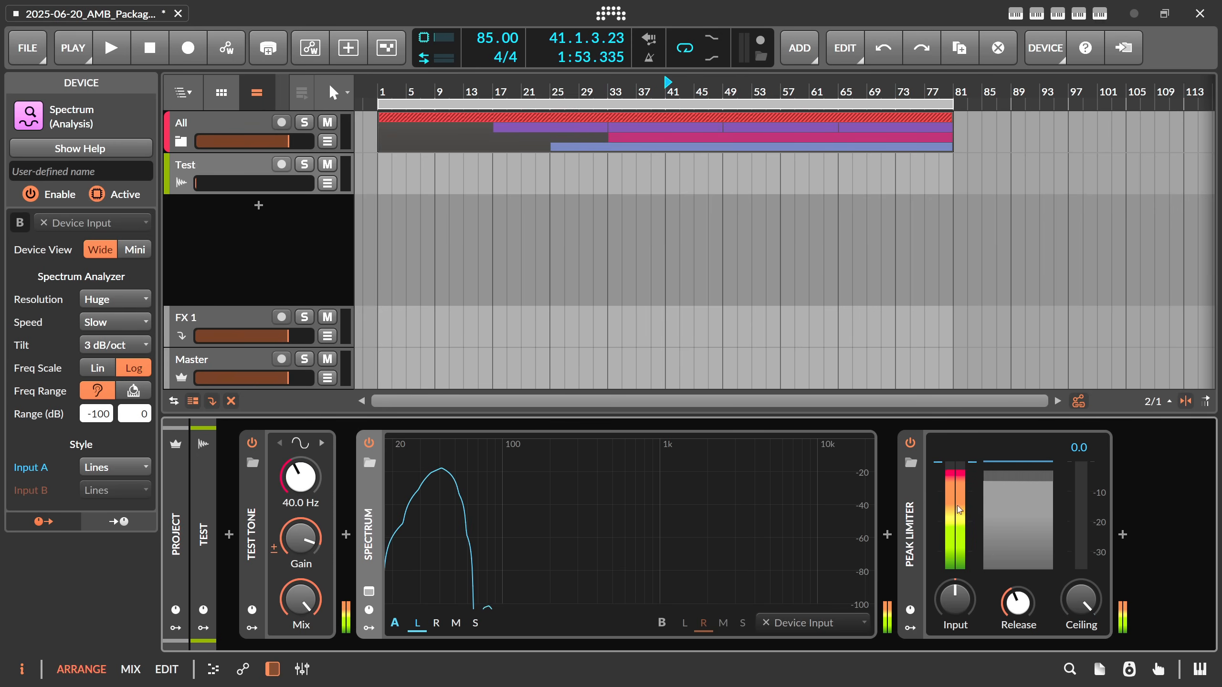
{"action": "key", "text": "ctrl+shift+z"}
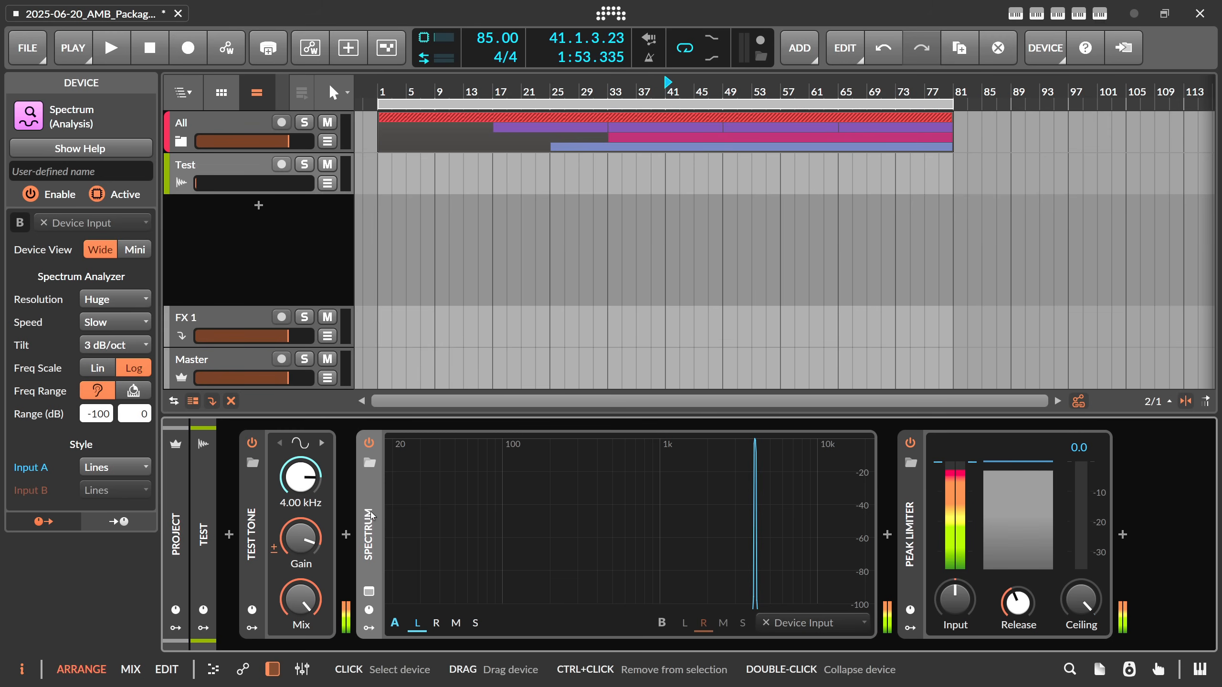
Step: Set the Spectrum analyzer's tilt to 0 dB/oct and switch the Test Tone waveform to White Noise
{"action": "left_click", "coordinate": [108, 345]}
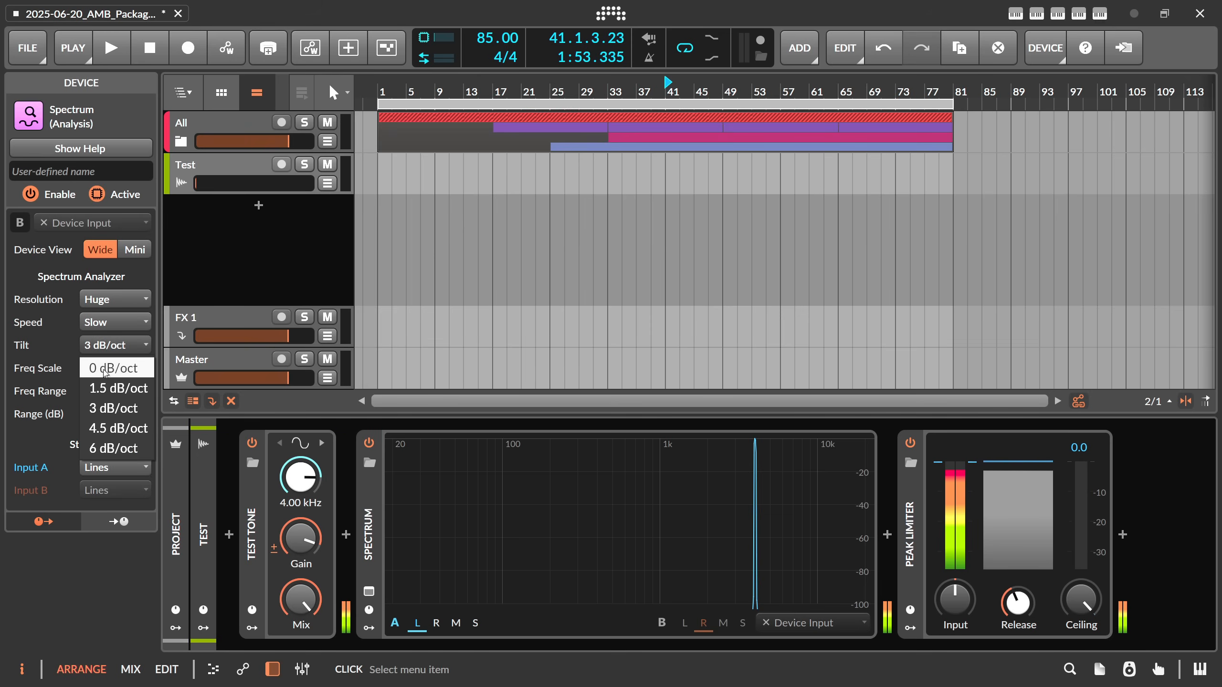
{"action": "left_click", "coordinate": [105, 371]}
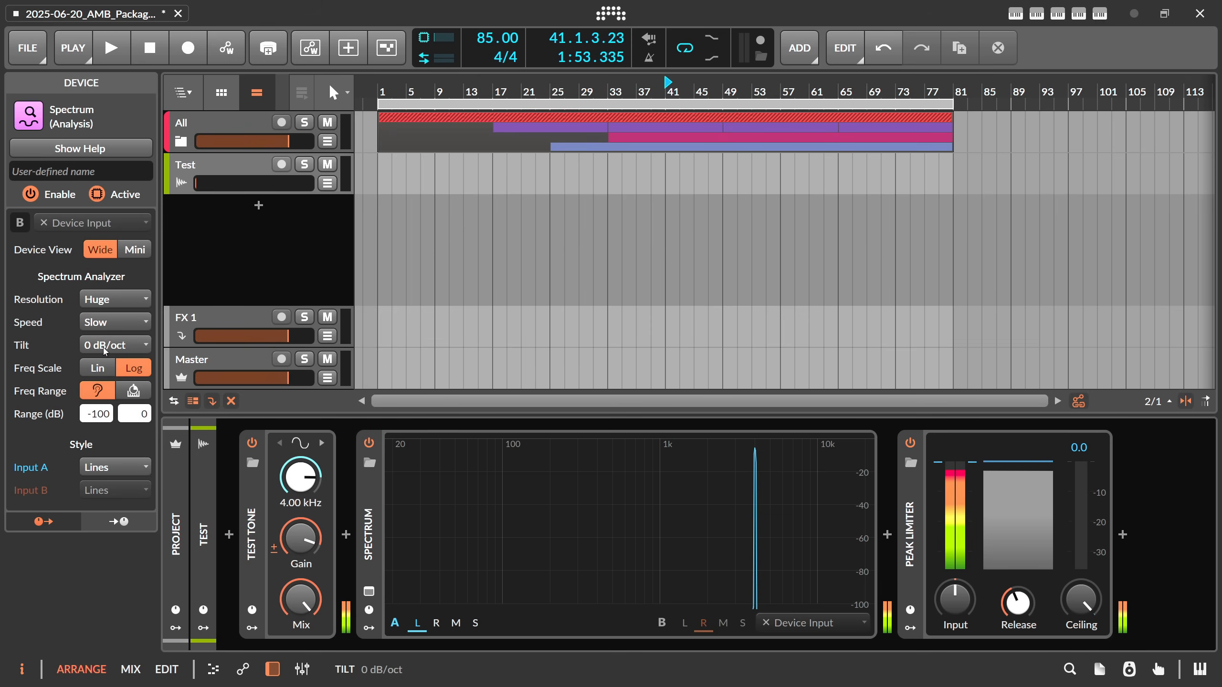
{"action": "left_click", "coordinate": [301, 443]}
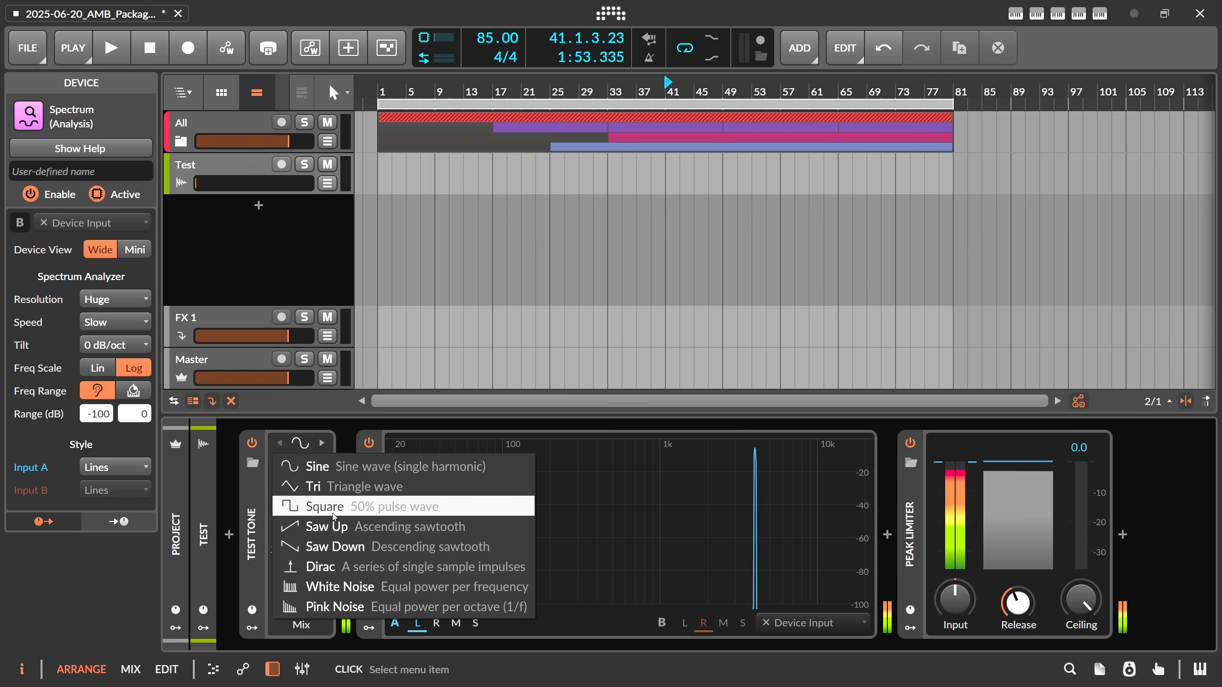
{"action": "left_click", "coordinate": [339, 587]}
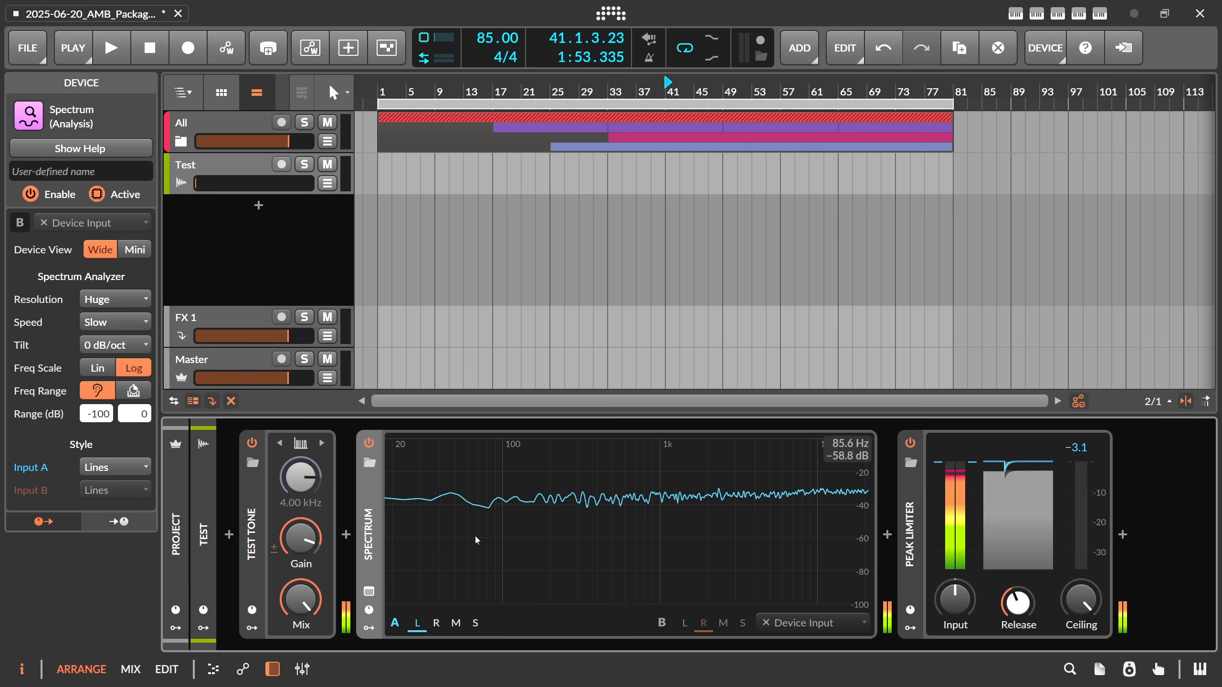
Step: Switch the Test Tone waveform to Sine and set its frequency to 40 Hz
{"action": "left_click", "coordinate": [301, 443]}
{"action": "left_click", "coordinate": [328, 475]}
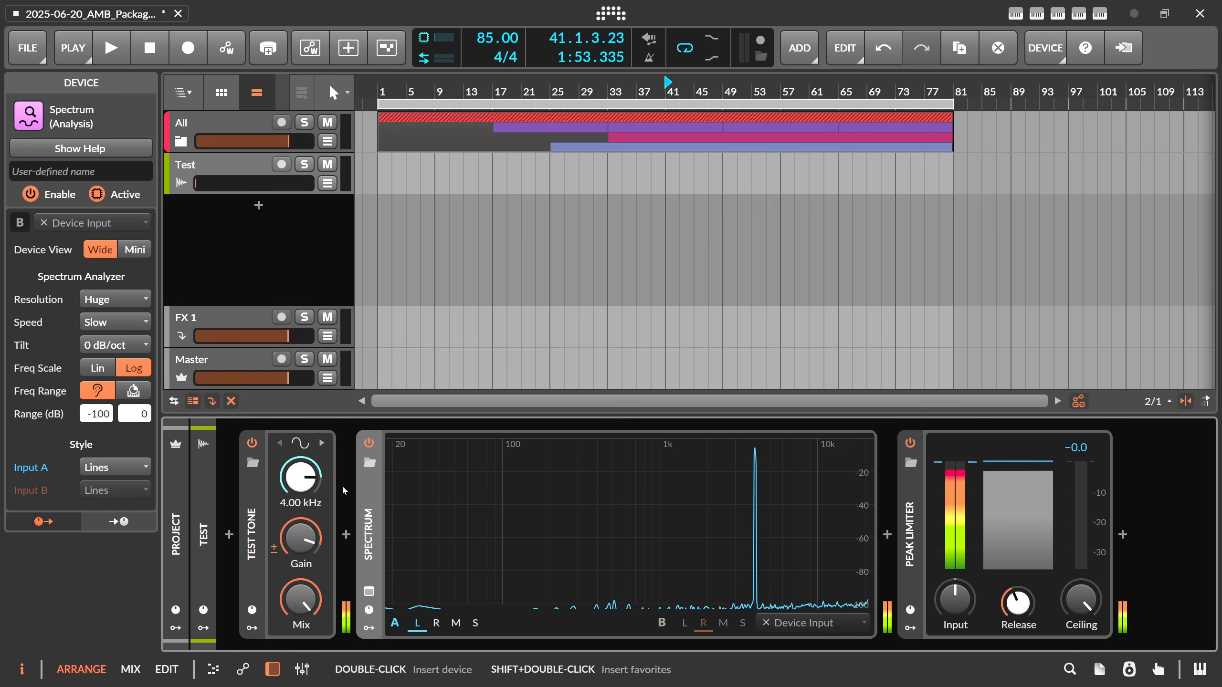
{"action": "left_click", "coordinate": [344, 480], "text": "ctrl"}
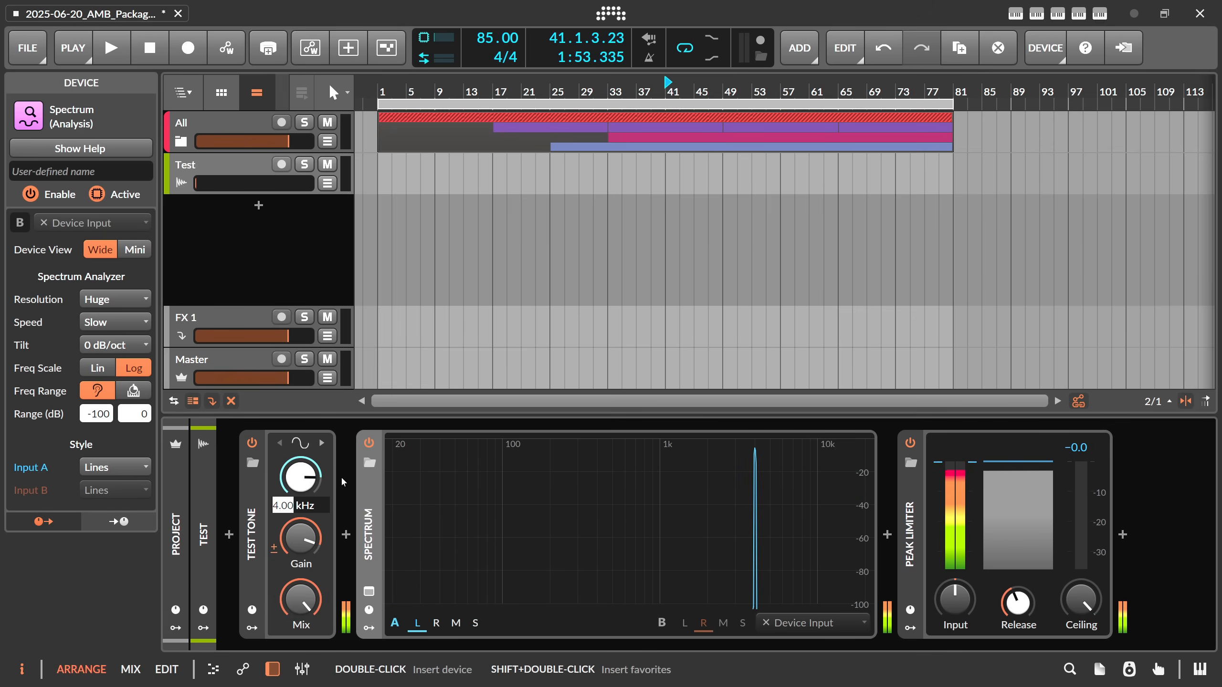
{"action": "type", "text": "4Hz"}
{"action": "type", "text": "0"}
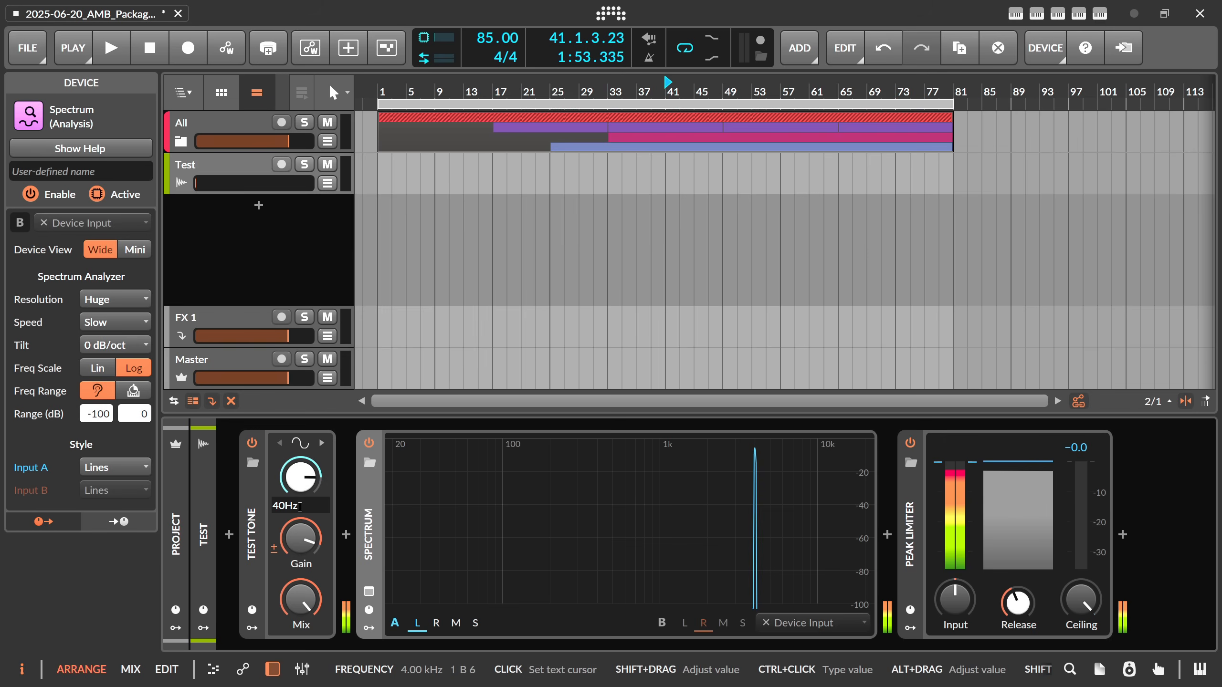
{"action": "key", "text": "Return"}
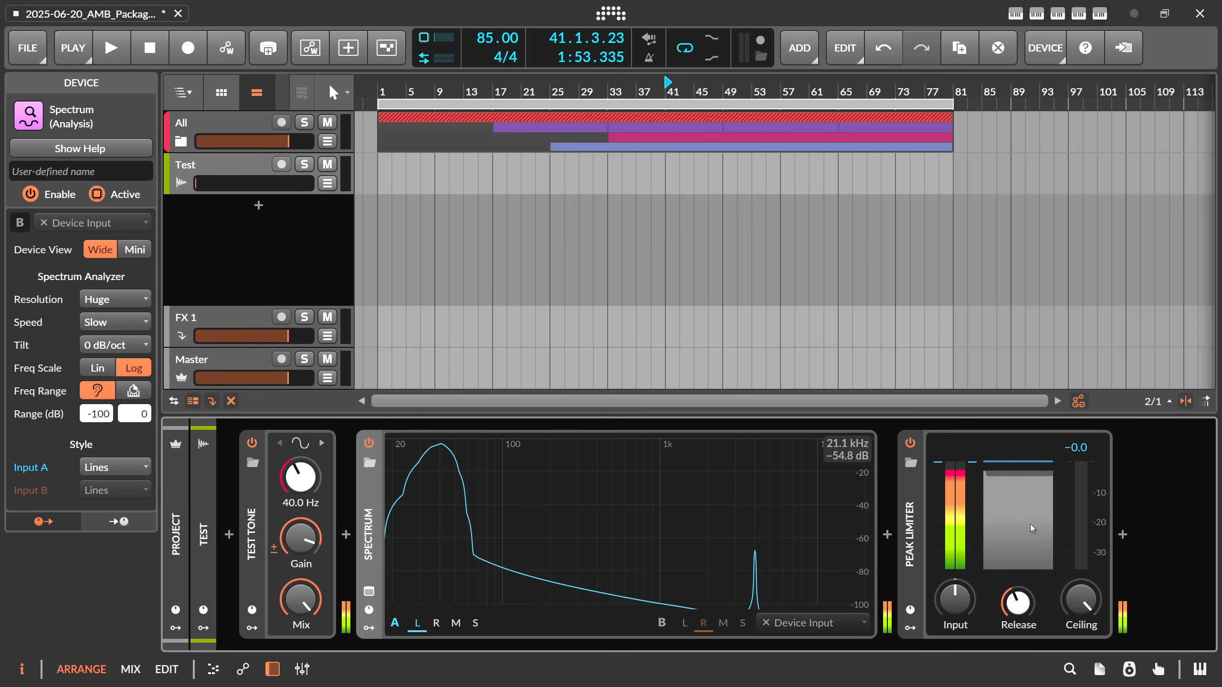
Step: Select the Spectrum device and raise the Test Tone frequency to about 6.77 kHz
{"action": "left_click", "coordinate": [940, 510]}
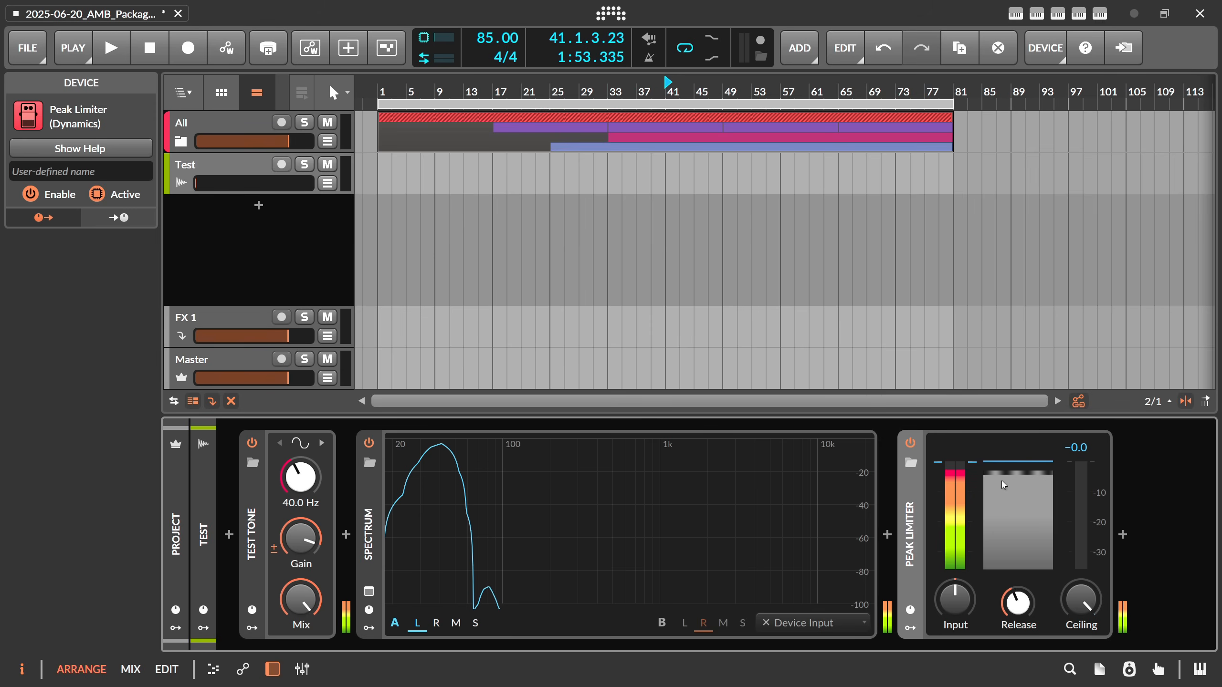
{"action": "left_click", "coordinate": [378, 510]}
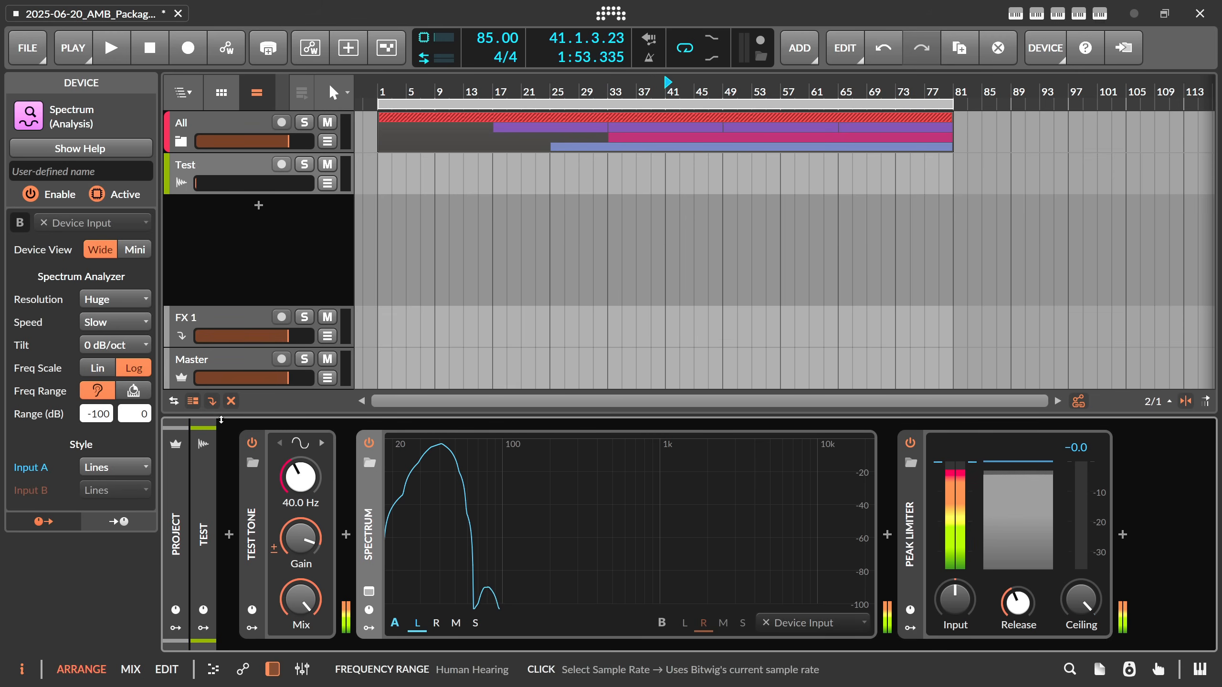
{"action": "left_click_drag", "start_coordinate": [296, 488], "coordinate": [297, 429]}
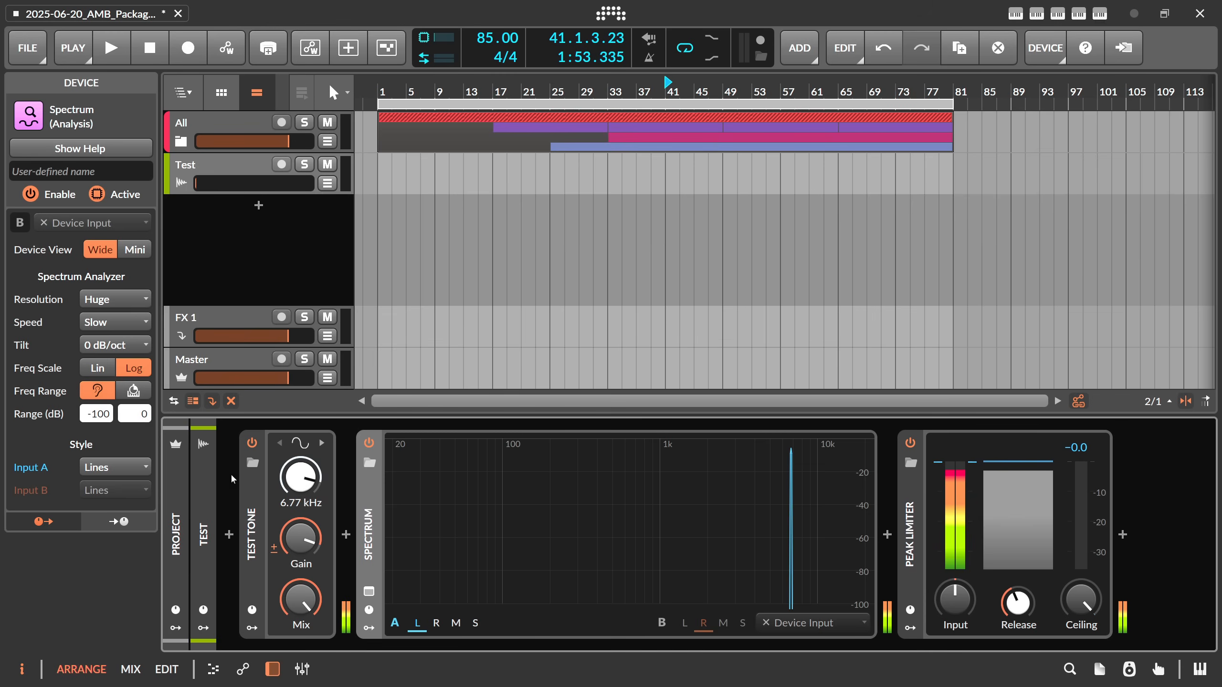
Step: Set the Spectrum tilt to 3 dB/oct and lower the Test Tone's gain slightly and its frequency to about 4.63 kHz
{"action": "left_click", "coordinate": [115, 345]}
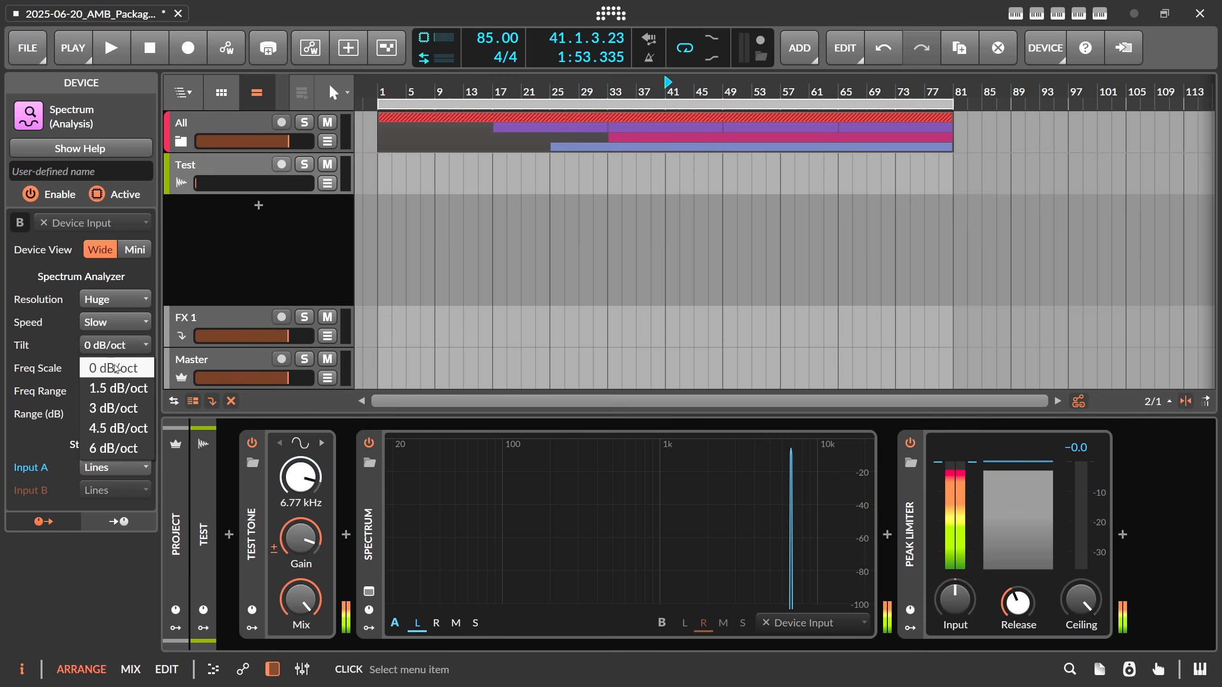
{"action": "left_click", "coordinate": [133, 408]}
{"action": "left_click_drag", "start_coordinate": [305, 536], "coordinate": [305, 554]}
{"action": "left_click_drag", "start_coordinate": [304, 464], "coordinate": [308, 474]}
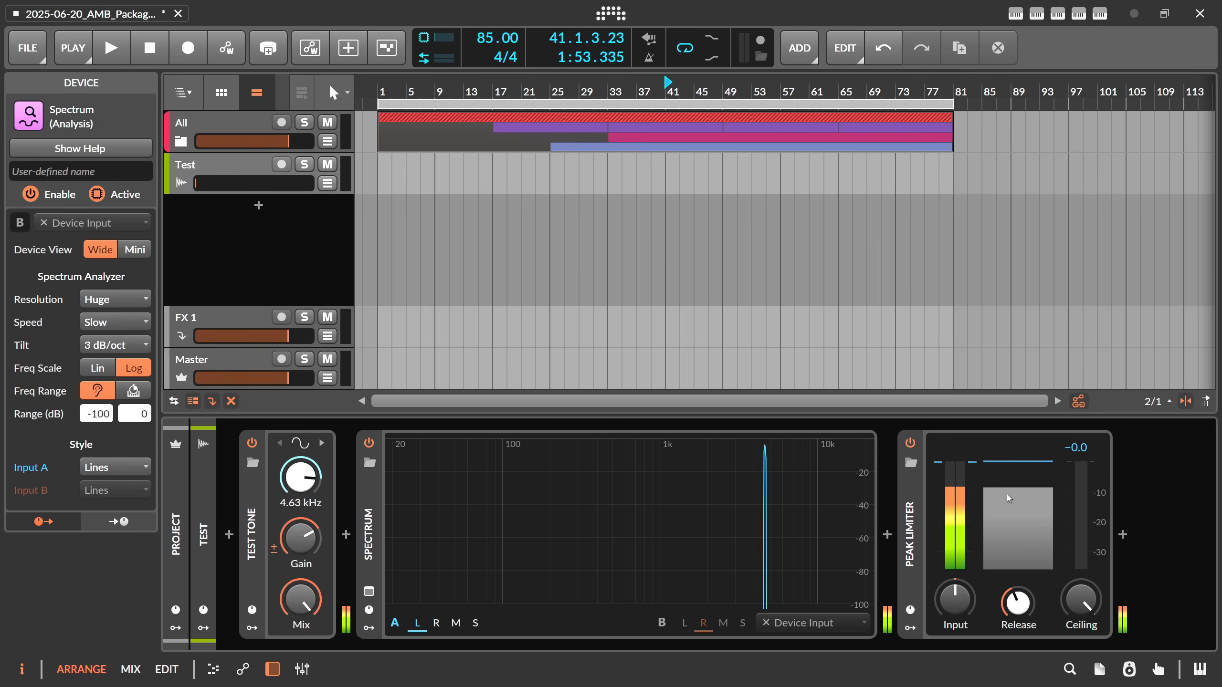
Step: Insert a Multiband FX-3 device between the Spectrum and Peak Limiter to examine its bands, and delete it again
{"action": "left_click", "coordinate": [888, 534]}
{"action": "type", "text": "f"}
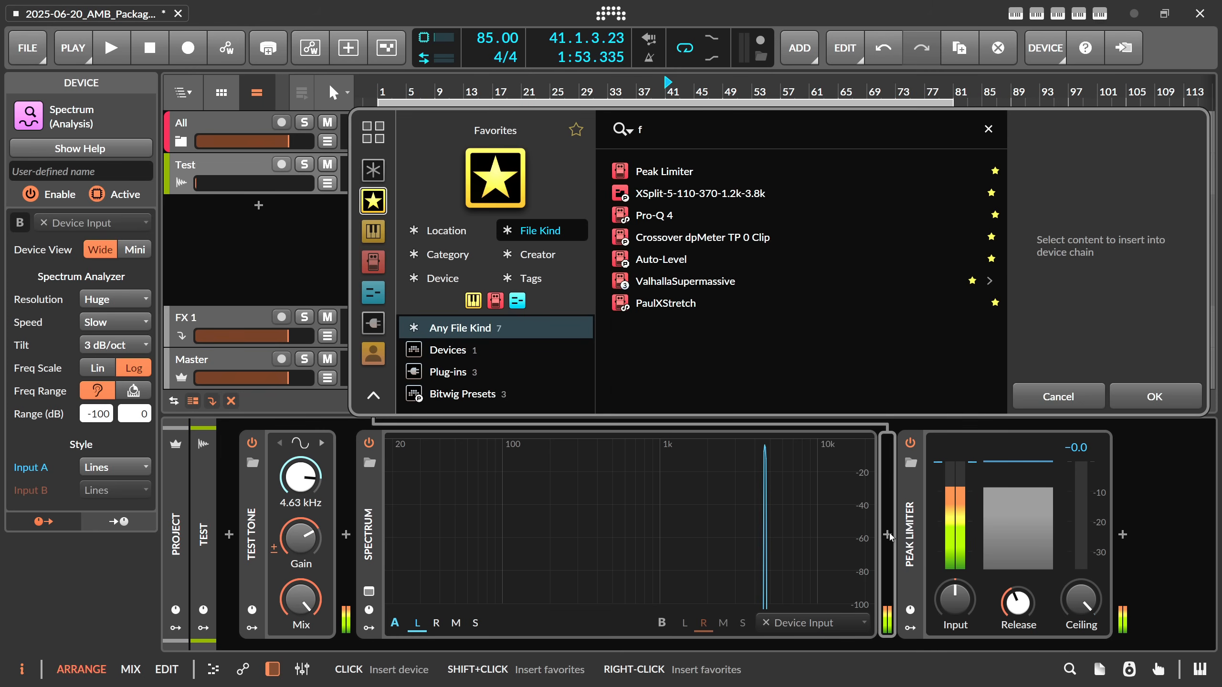
{"action": "type", "text": "x-"}
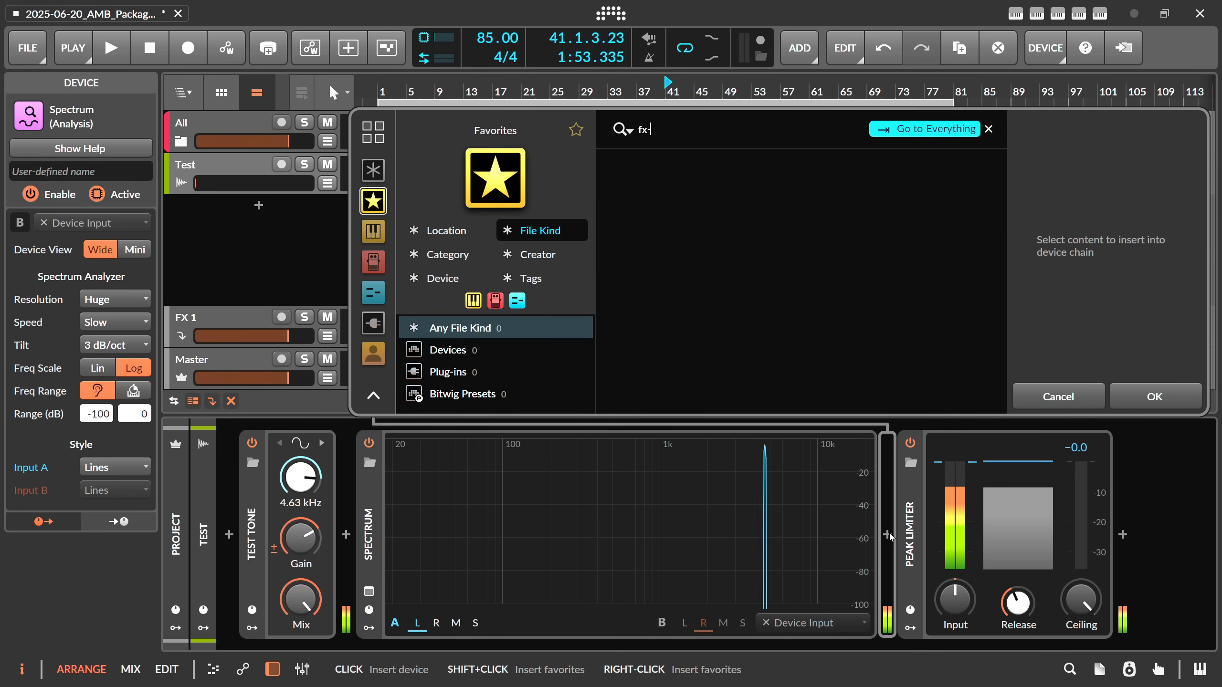
{"action": "left_click", "coordinate": [924, 128]}
{"action": "left_click", "coordinate": [676, 193]}
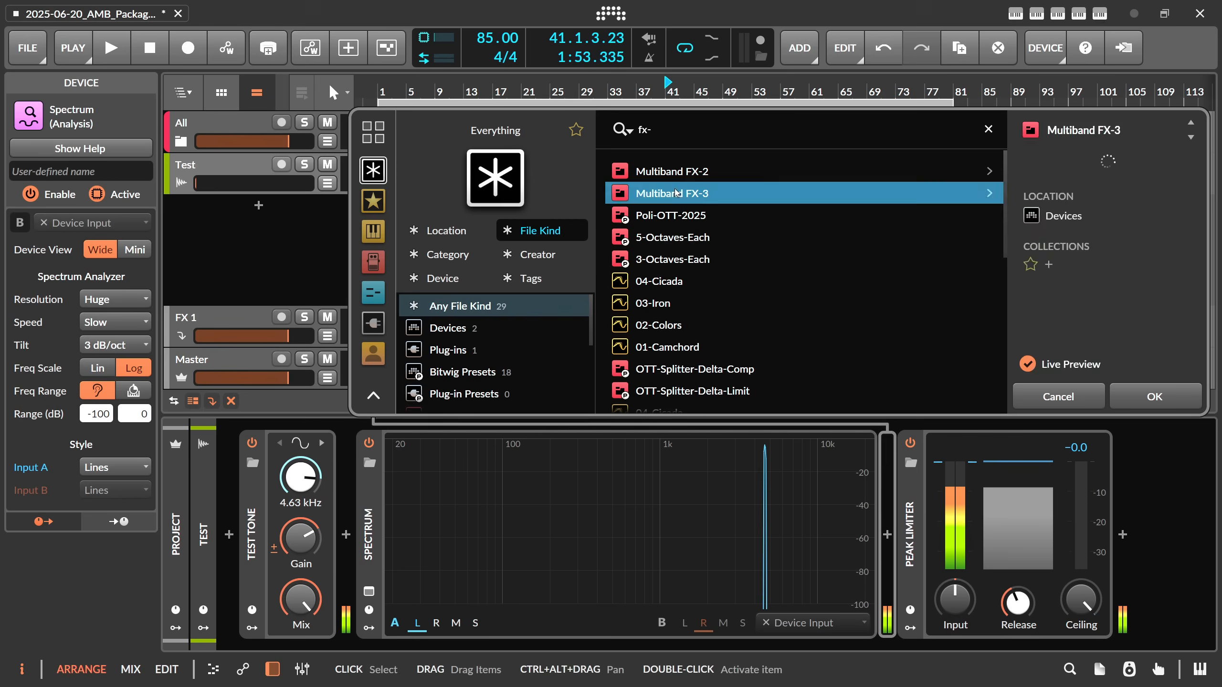
{"action": "double_click", "coordinate": [676, 193]}
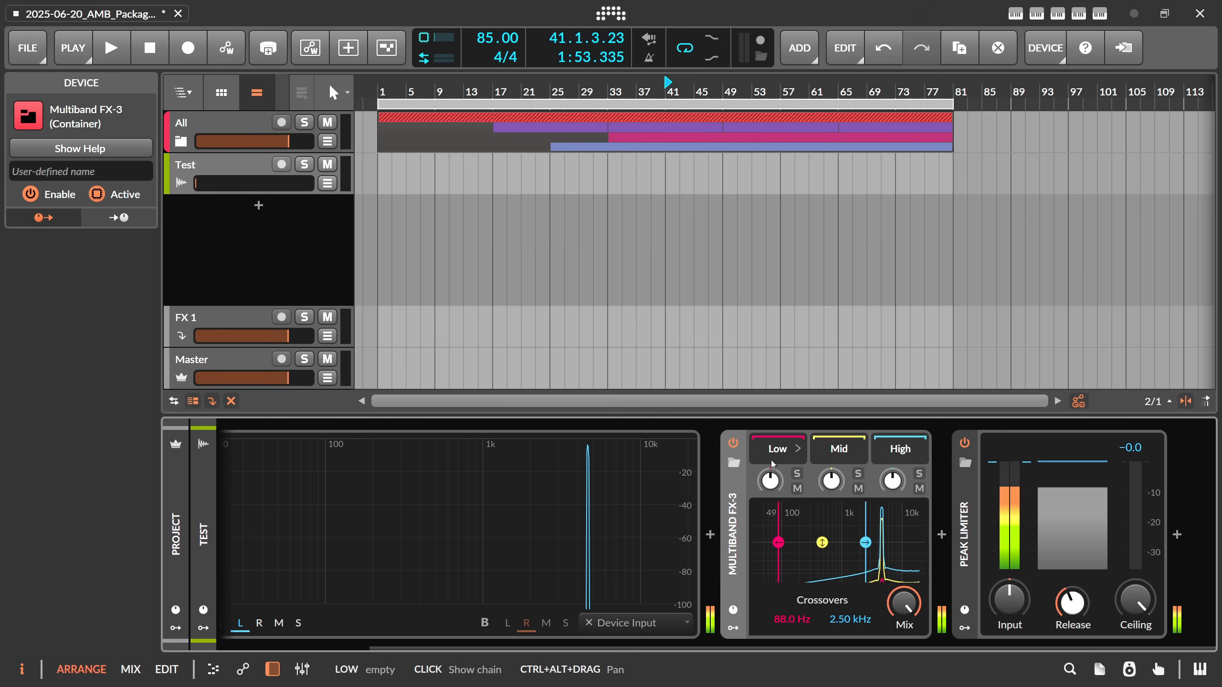
{"action": "key", "text": "Delete"}
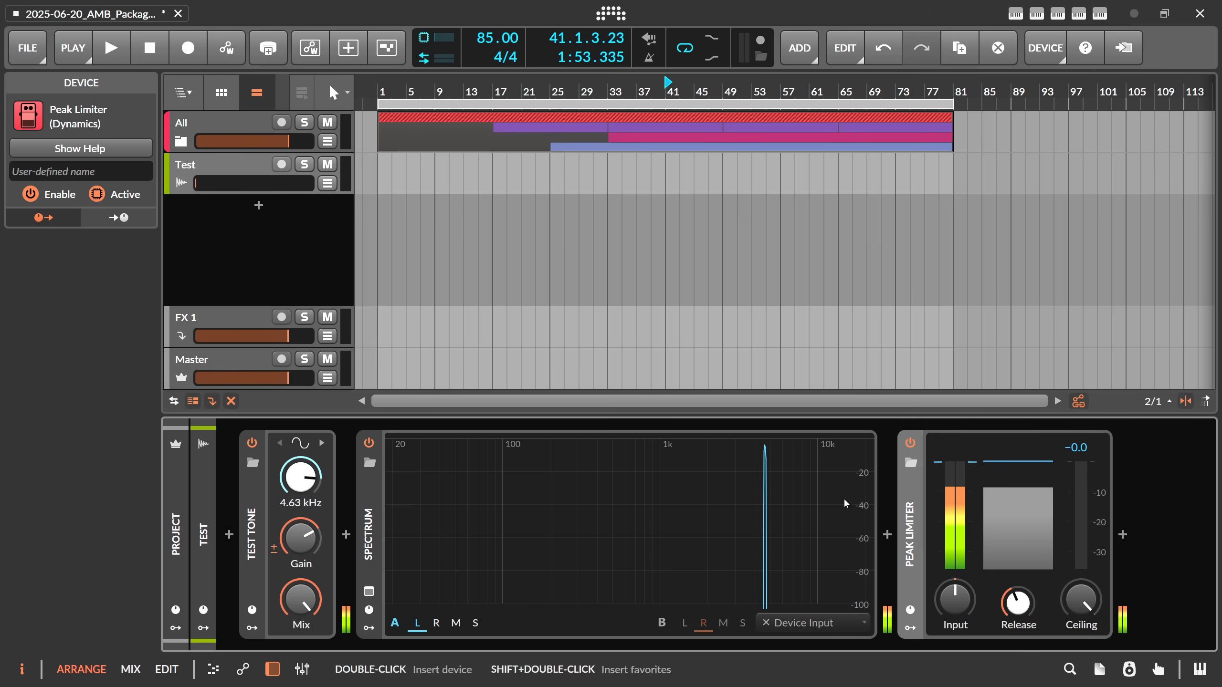
Step: Turn the Test Tone's gain far down and collapse the Spectrum device
{"action": "left_click_drag", "start_coordinate": [302, 538], "coordinate": [302, 643]}
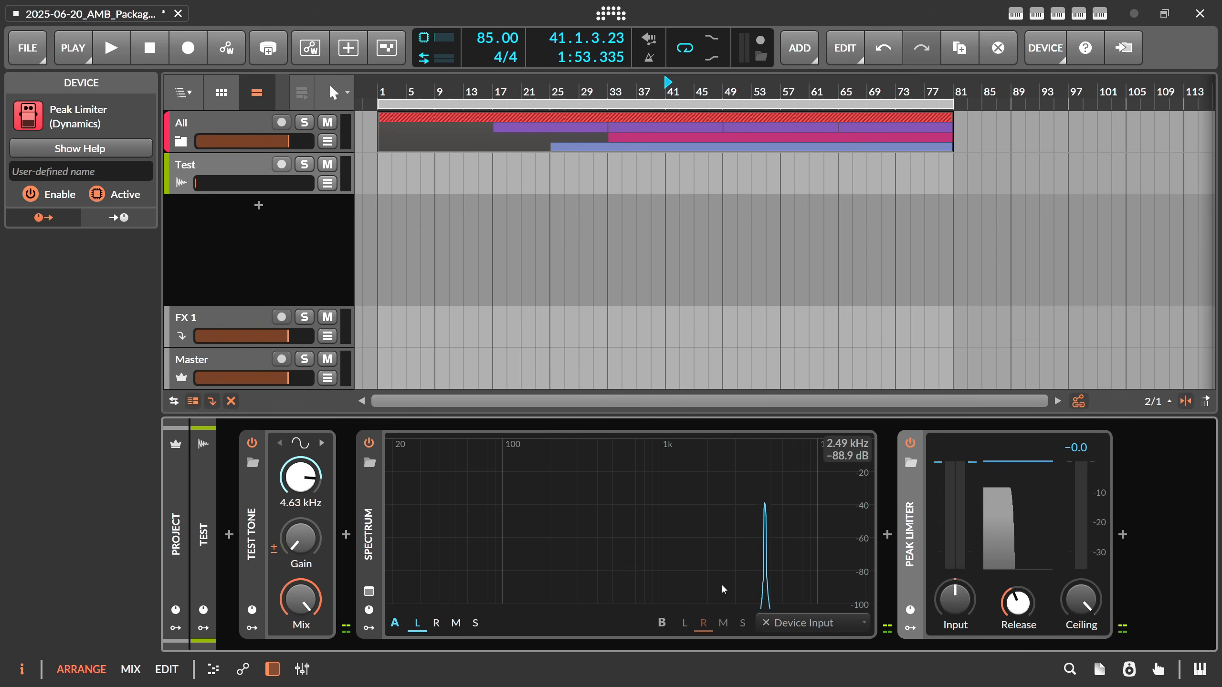
{"action": "double_click", "coordinate": [368, 534]}
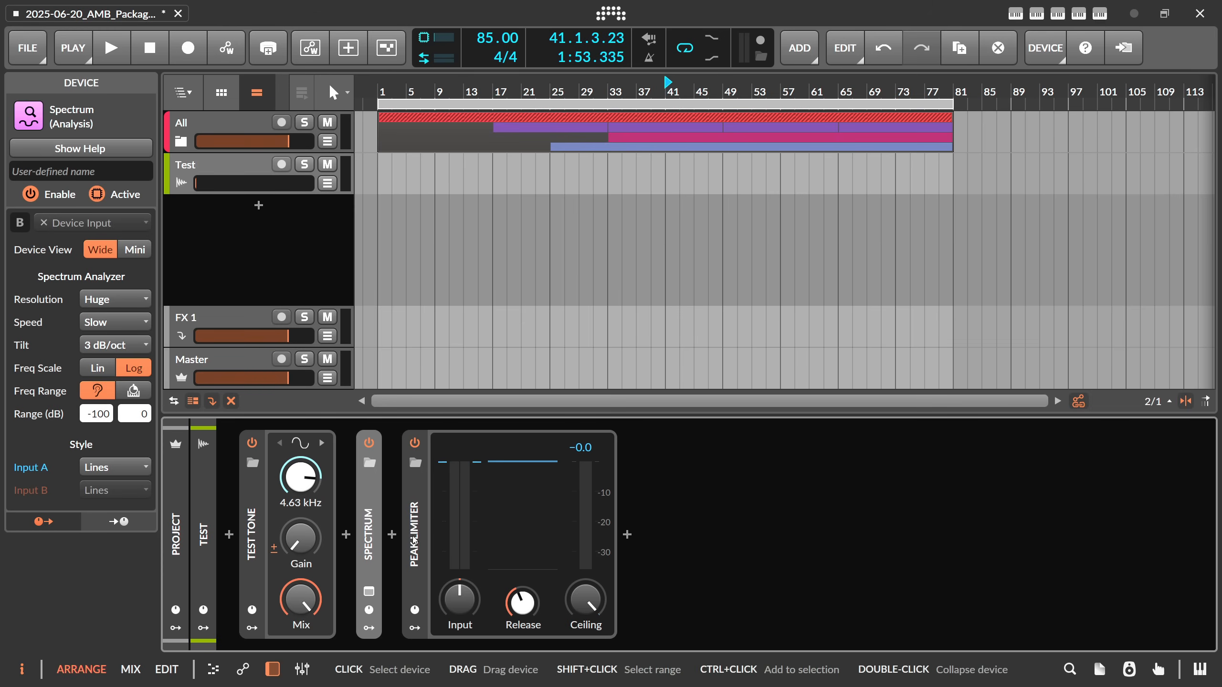
Step: Insert a Chain container between the Spectrum and Peak Limiter and move the Peak Limiter into it
{"action": "left_click", "coordinate": [394, 537]}
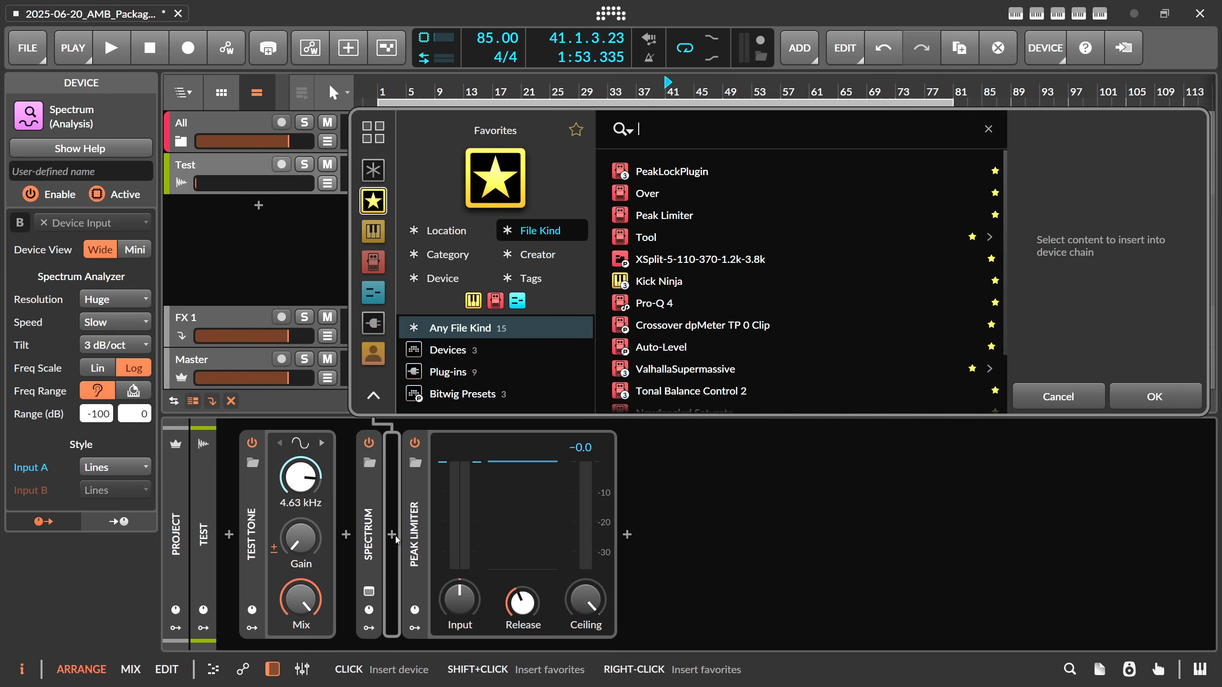
{"action": "type", "text": "chain"}
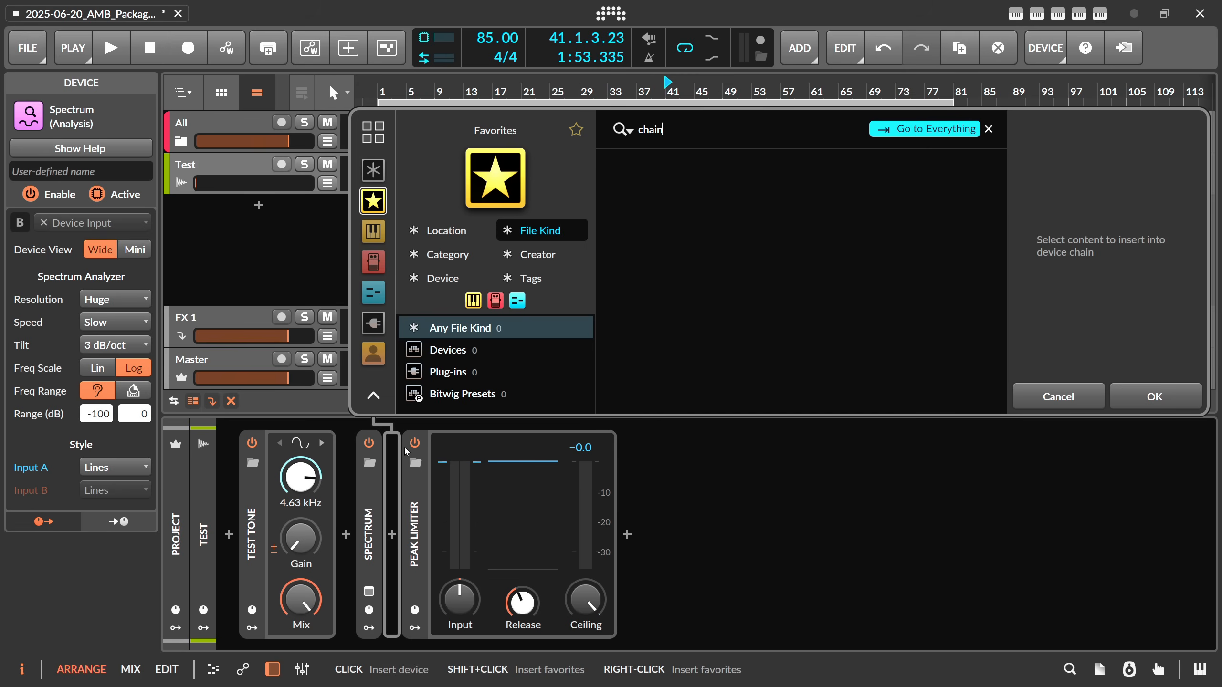
{"action": "key", "text": "Tab"}
{"action": "key", "text": "Return"}
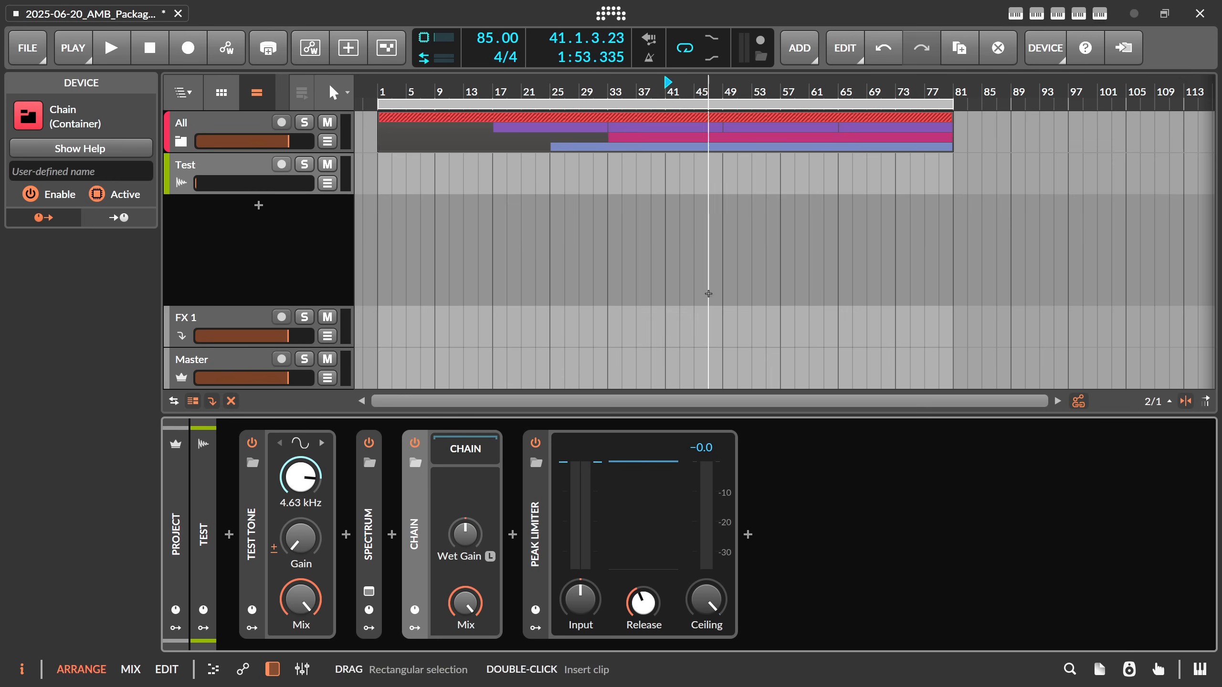
{"action": "left_click", "coordinate": [537, 505]}
Step: Insert a Tilt EQ before the Peak Limiter inside the Chain and place a copy of it after the limiter
{"action": "left_click", "coordinate": [512, 534]}
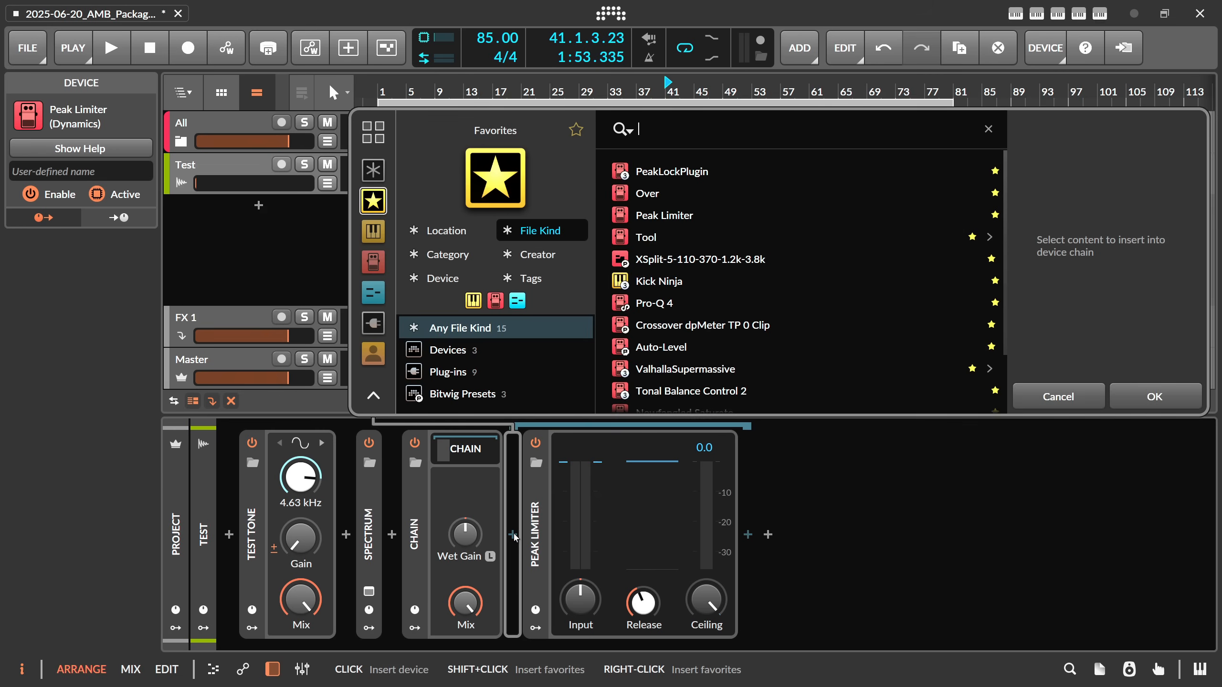
{"action": "type", "text": "tilt"}
{"action": "left_click", "coordinate": [373, 170]}
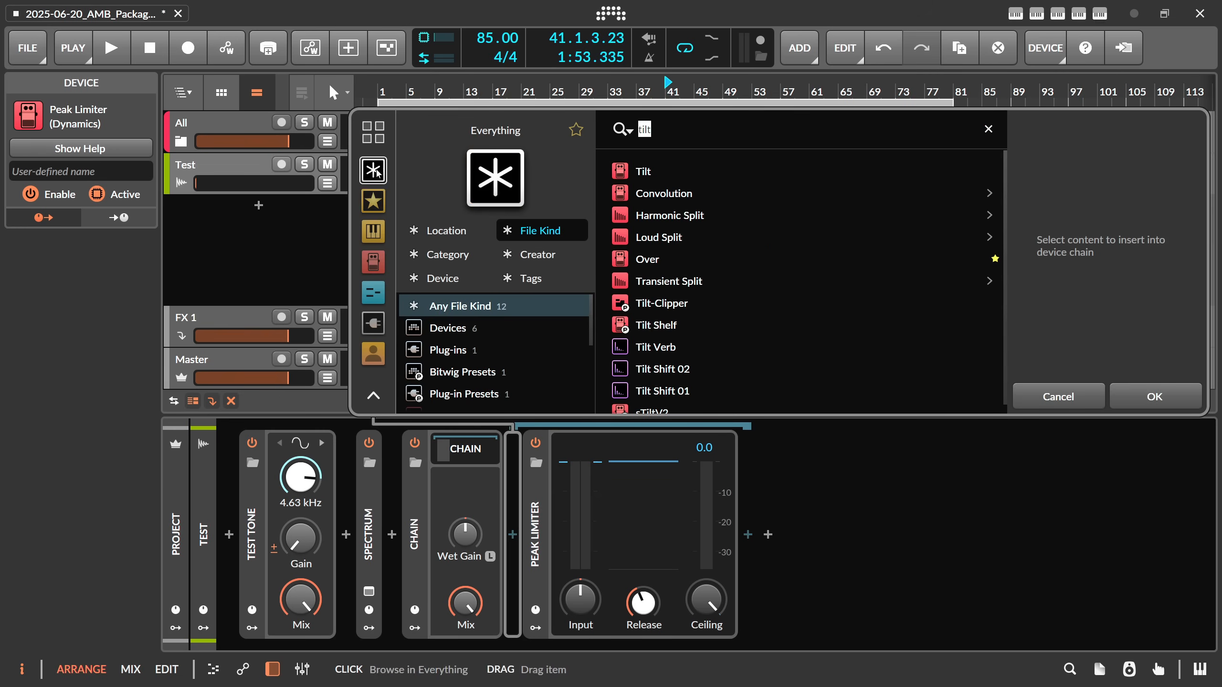
{"action": "double_click", "coordinate": [656, 175]}
{"action": "left_click_drag", "start_coordinate": [538, 509], "coordinate": [908, 534], "text": "ctrl"}
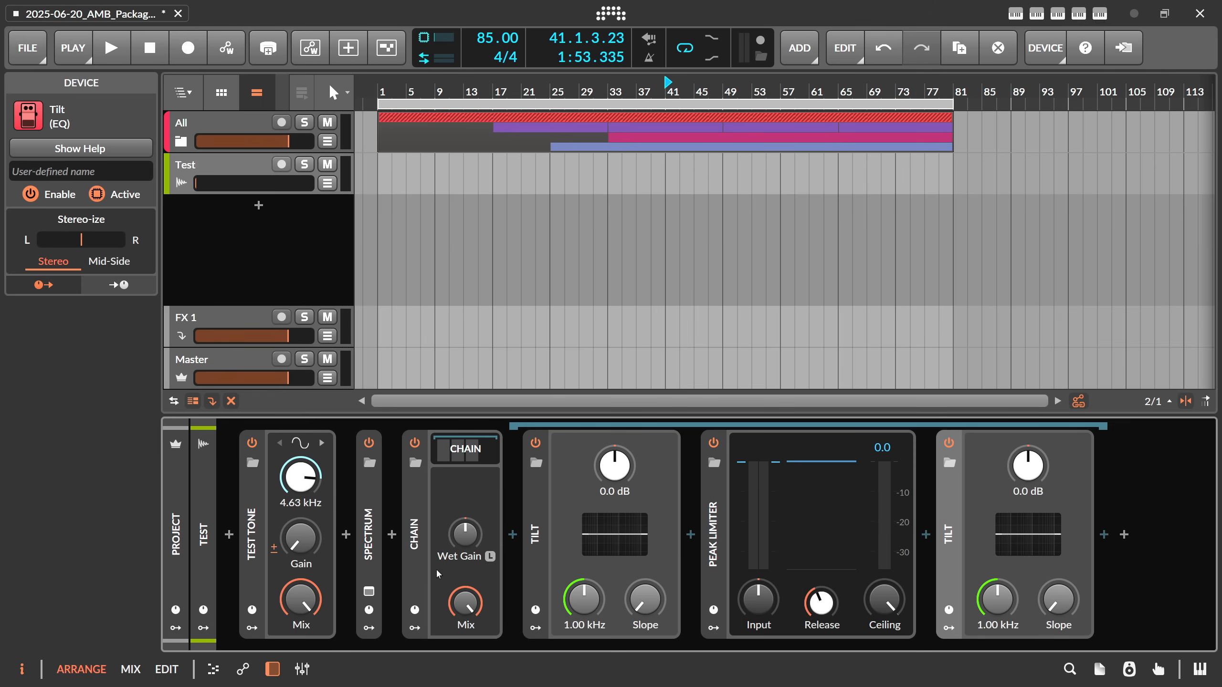
Step: Add a Macro modulator to the Chain device
{"action": "left_click", "coordinate": [415, 629]}
{"action": "left_click", "coordinate": [444, 468]}
{"action": "type", "text": "ma"}
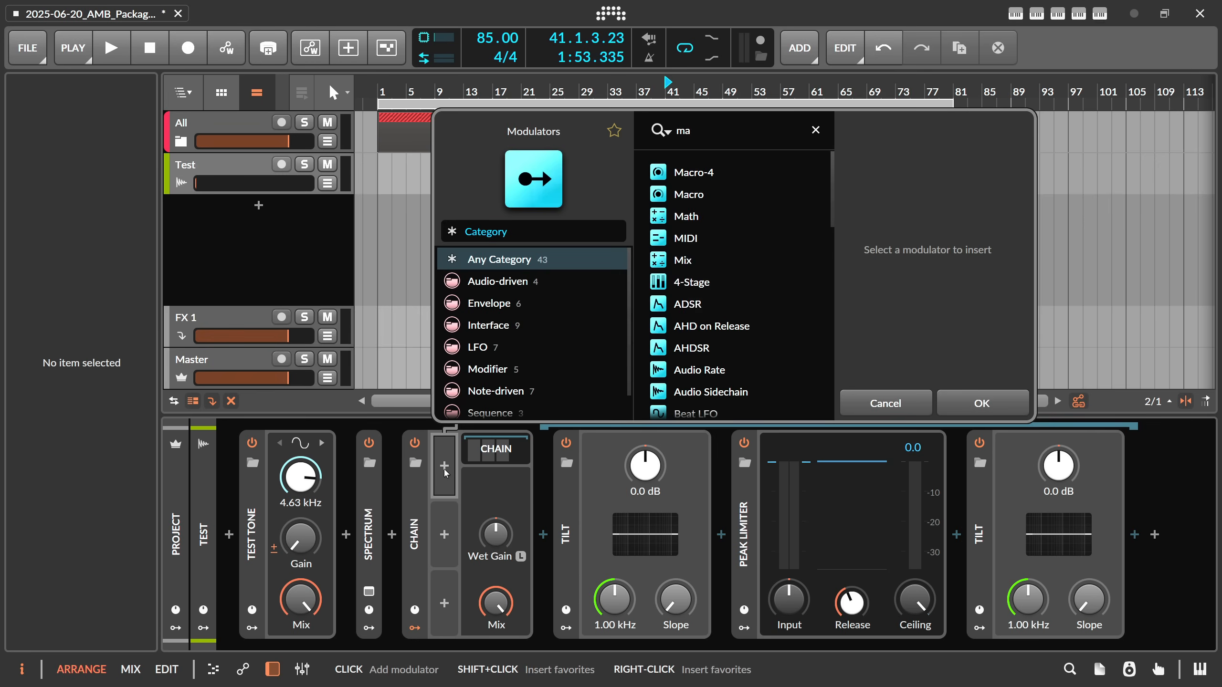
{"action": "type", "text": "c"}
{"action": "double_click", "coordinate": [702, 195]}
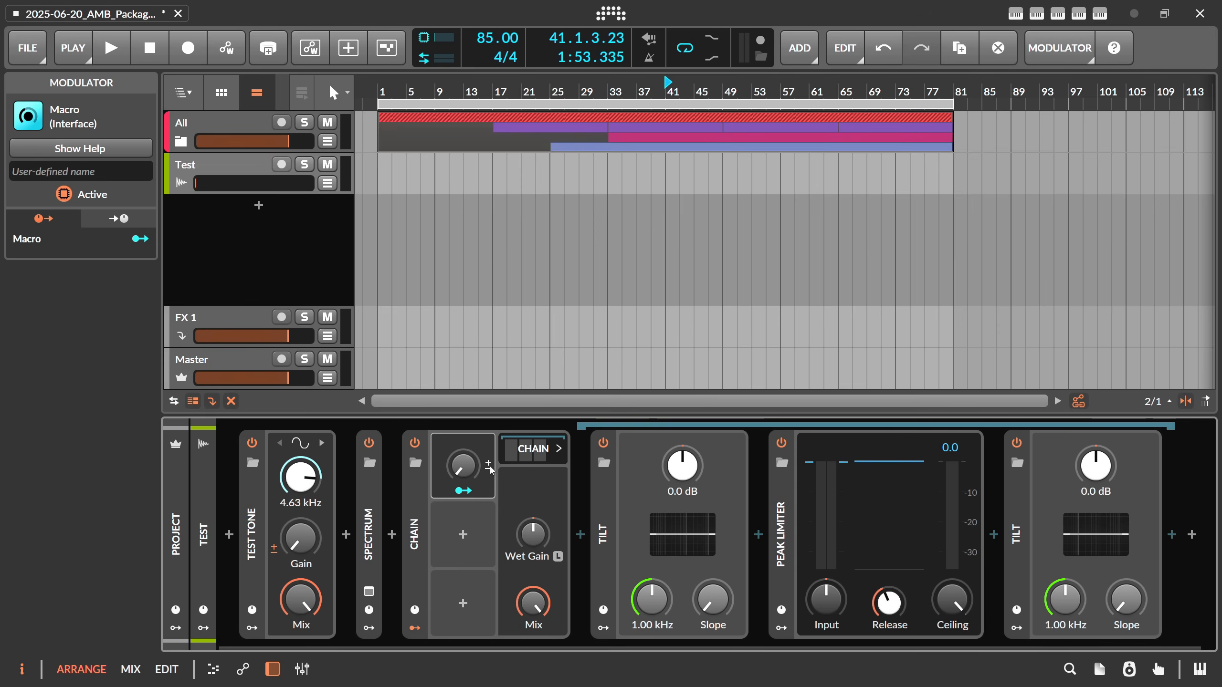
Step: Map the Macro to the first Tilt's gain by about 24.12 and to the second Tilt's gain by about -24.5
{"action": "left_click", "coordinate": [463, 491]}
{"action": "left_click_drag", "start_coordinate": [682, 465], "coordinate": [682, 447]}
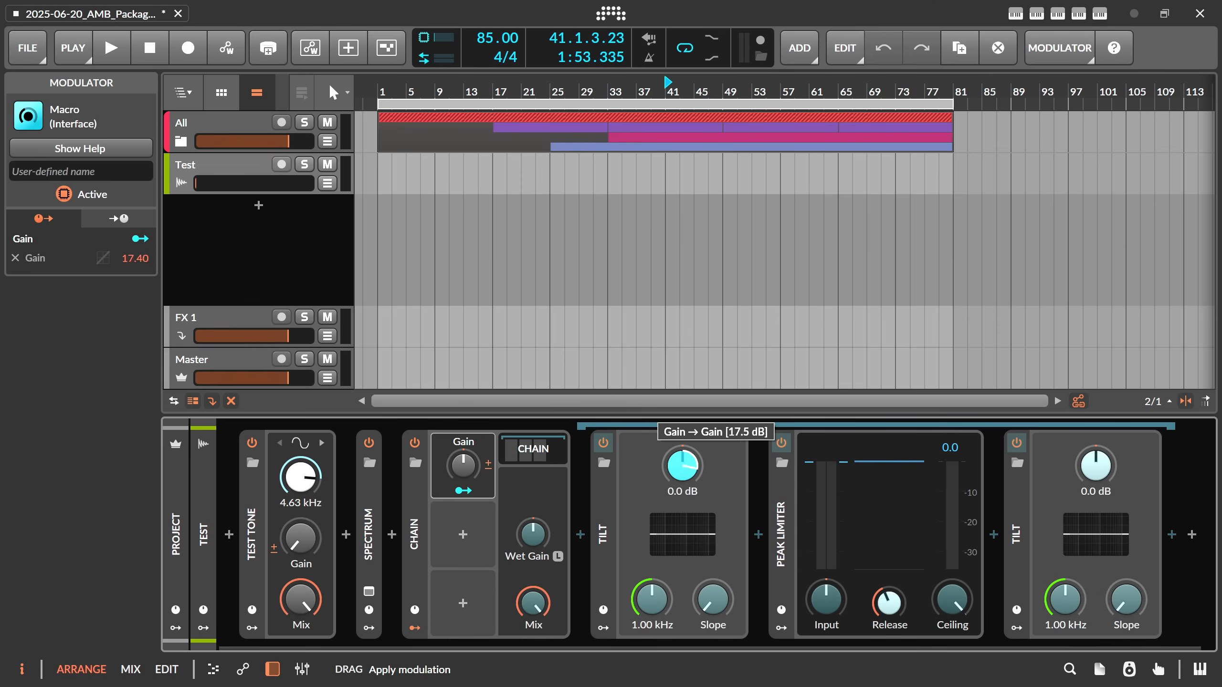
{"action": "left_click_drag", "start_coordinate": [1096, 465], "coordinate": [1096, 490]}
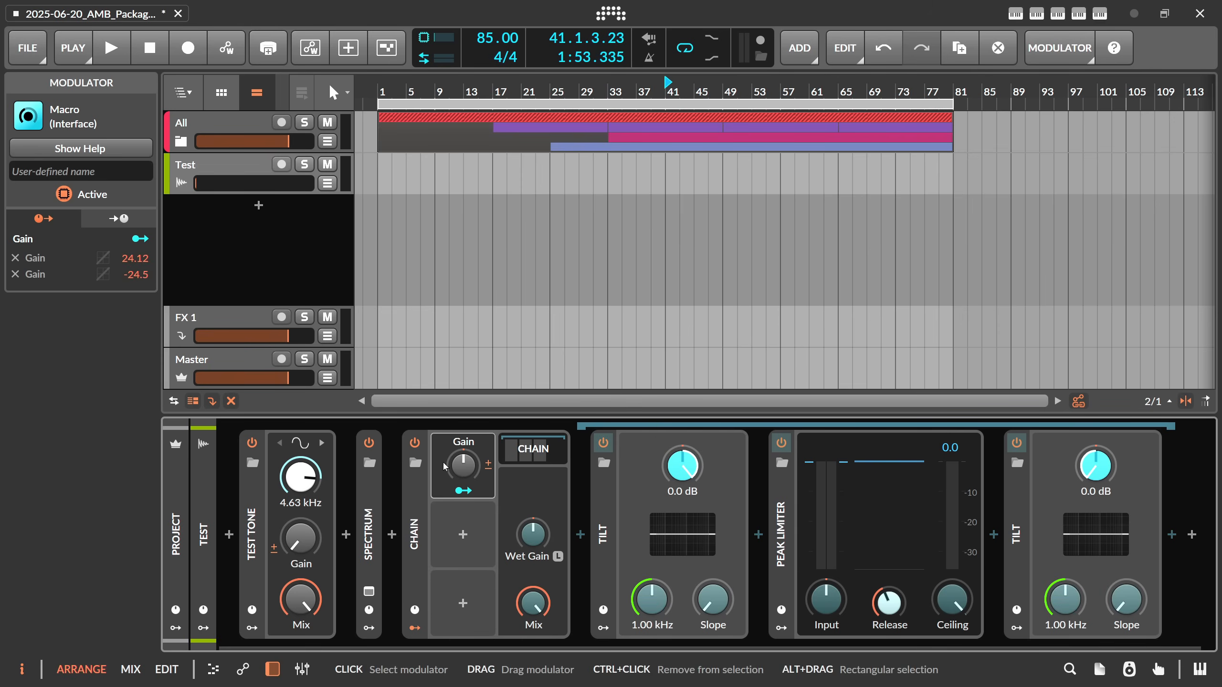
Step: Set the Macro's modulation amount for the first Tilt's gain to 24
{"action": "double_click", "coordinate": [146, 263]}
{"action": "type", "text": "24"}
{"action": "key", "text": "Return"}
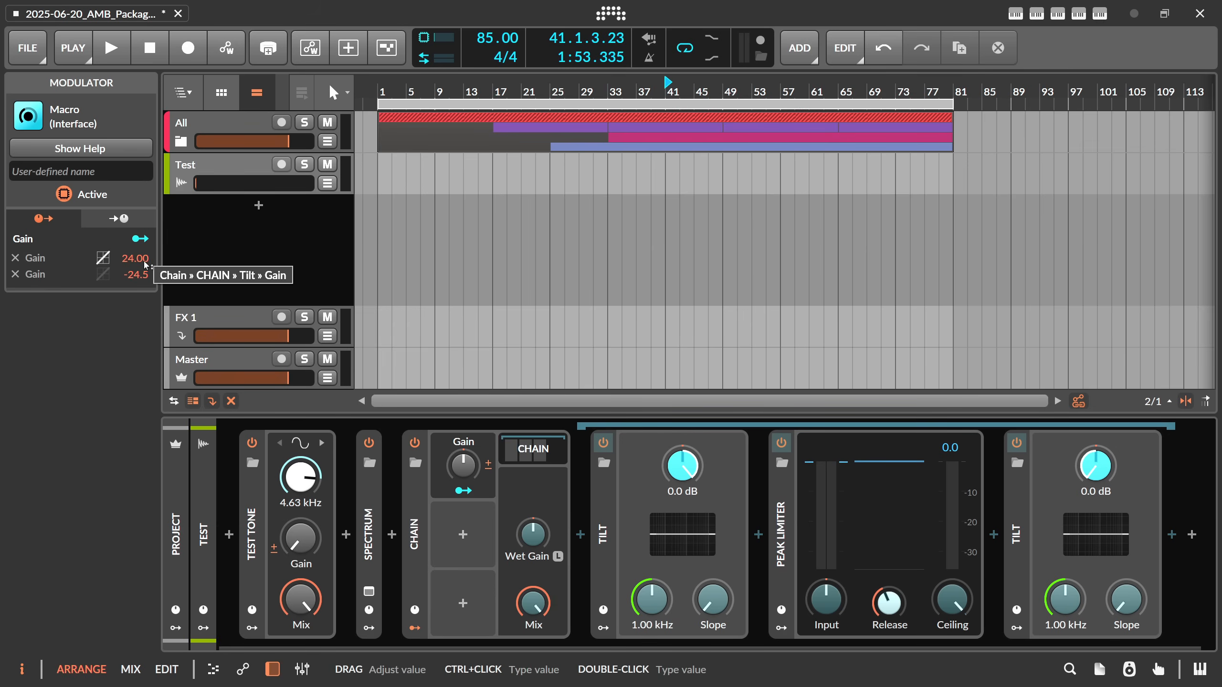
Step: Set the Macro's modulation amount for the second Tilt's gain to -24 and leave the modulation mapping mode
{"action": "double_click", "coordinate": [142, 274]}
{"action": "type", "text": "-"}
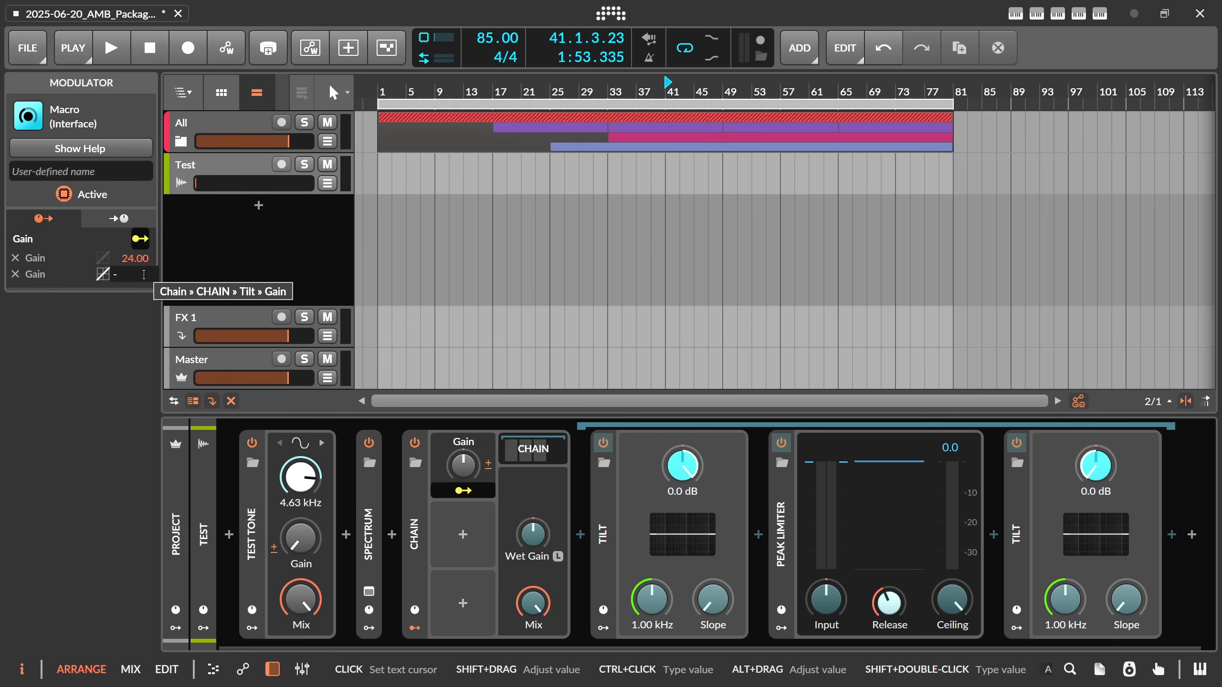
{"action": "type", "text": "24"}
{"action": "key", "text": "Return"}
{"action": "left_click", "coordinate": [466, 491]}
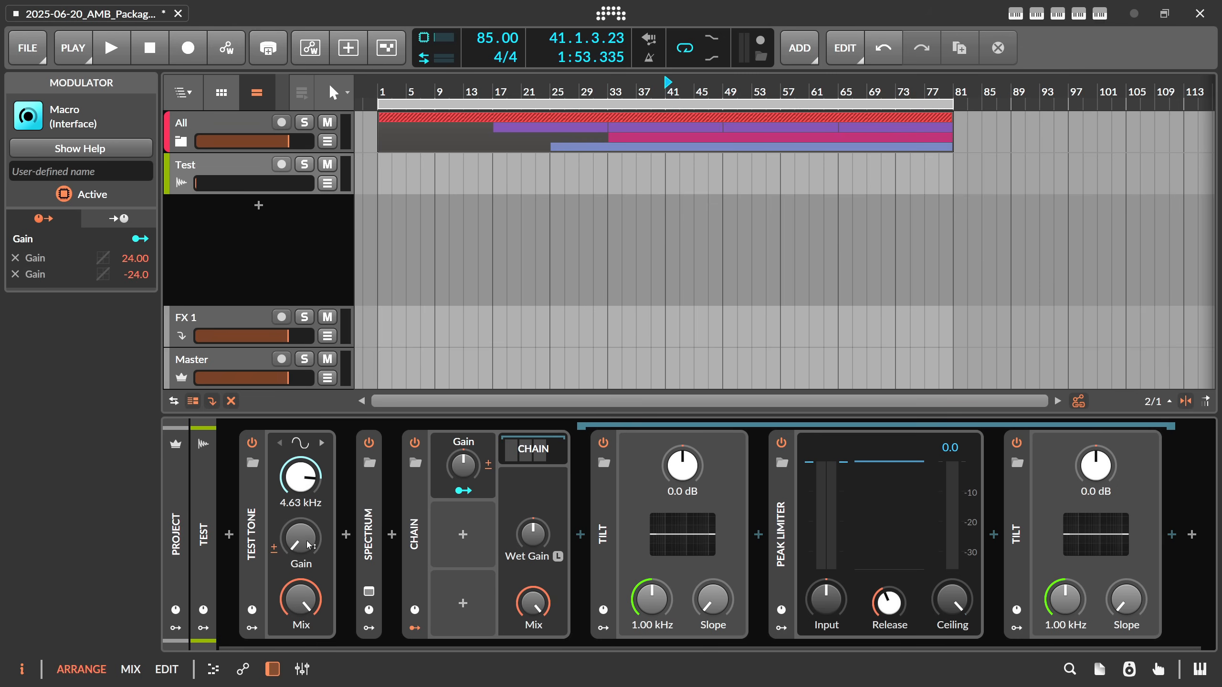
Step: Feed the Chain a louder test tone at 53.9 Hz and turn up the Chain's Gain macro
{"action": "left_click_drag", "start_coordinate": [308, 545], "coordinate": [418, 489]}
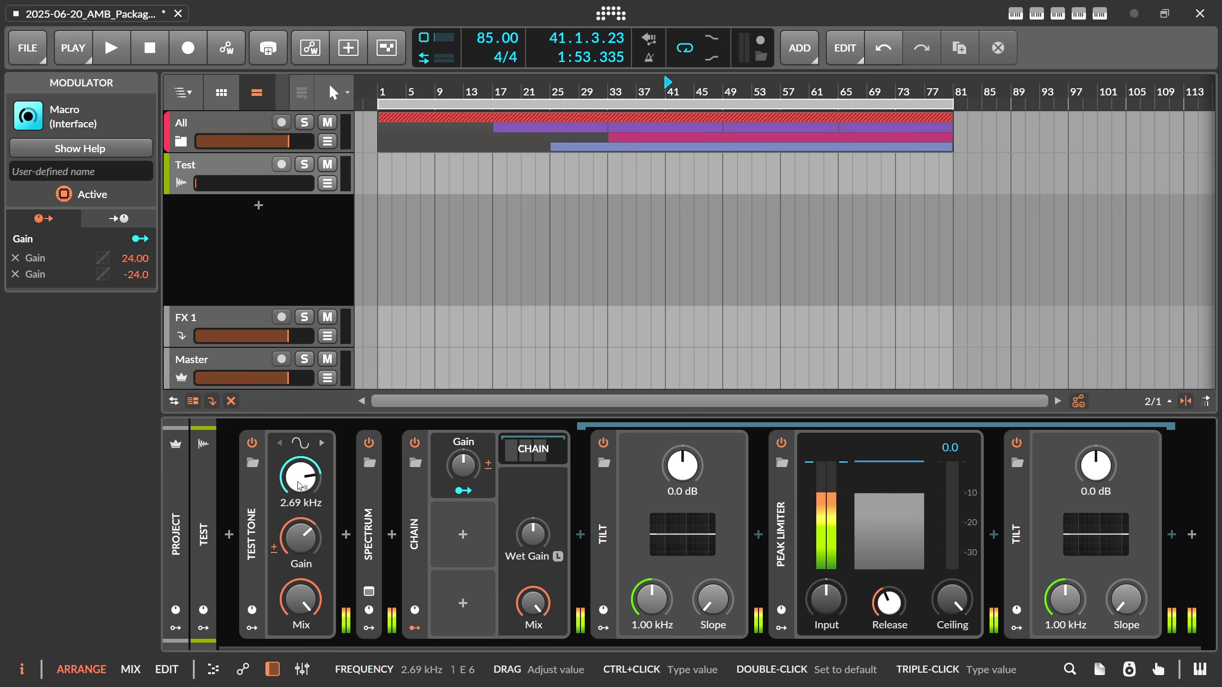
{"action": "left_click_drag", "start_coordinate": [308, 480], "coordinate": [309, 534]}
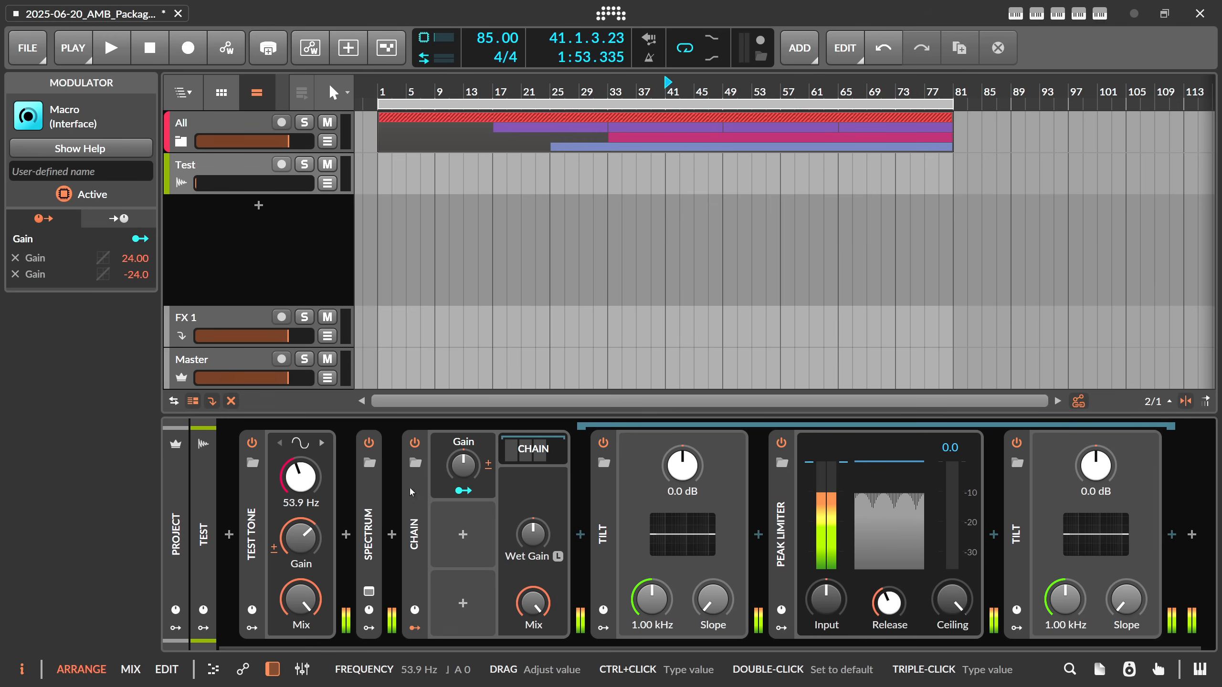
{"action": "left_click_drag", "start_coordinate": [464, 465], "coordinate": [464, 435]}
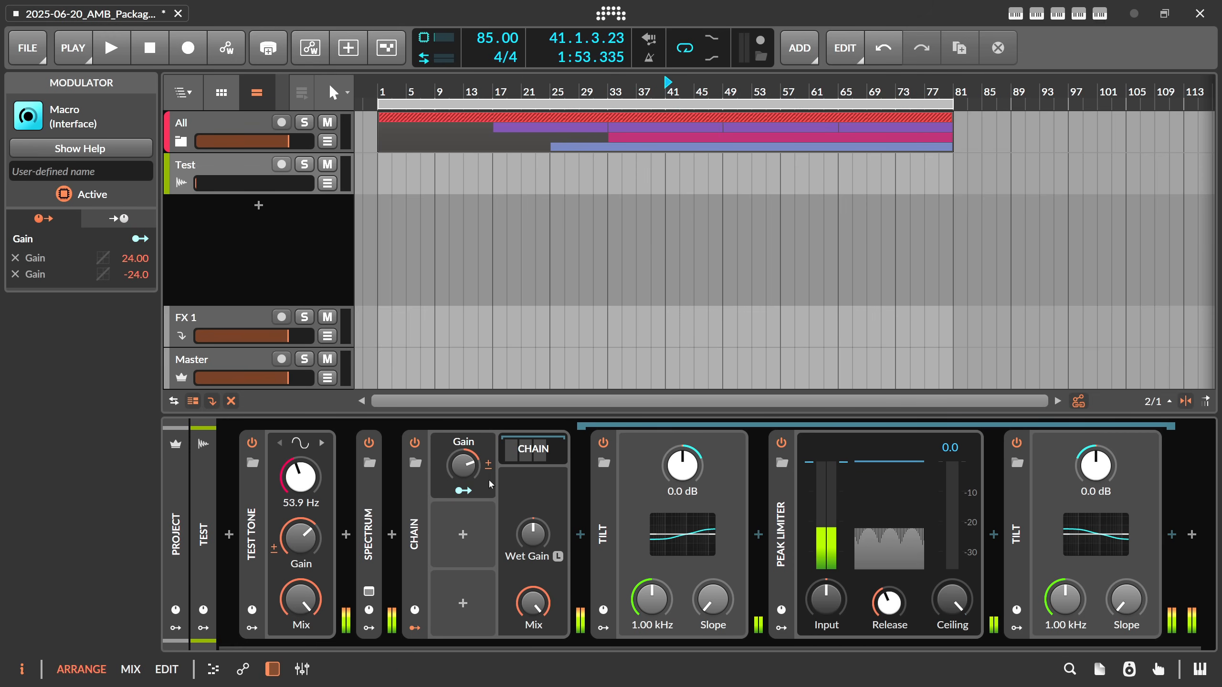
{"action": "left_click_drag", "start_coordinate": [463, 464], "coordinate": [463, 464]}
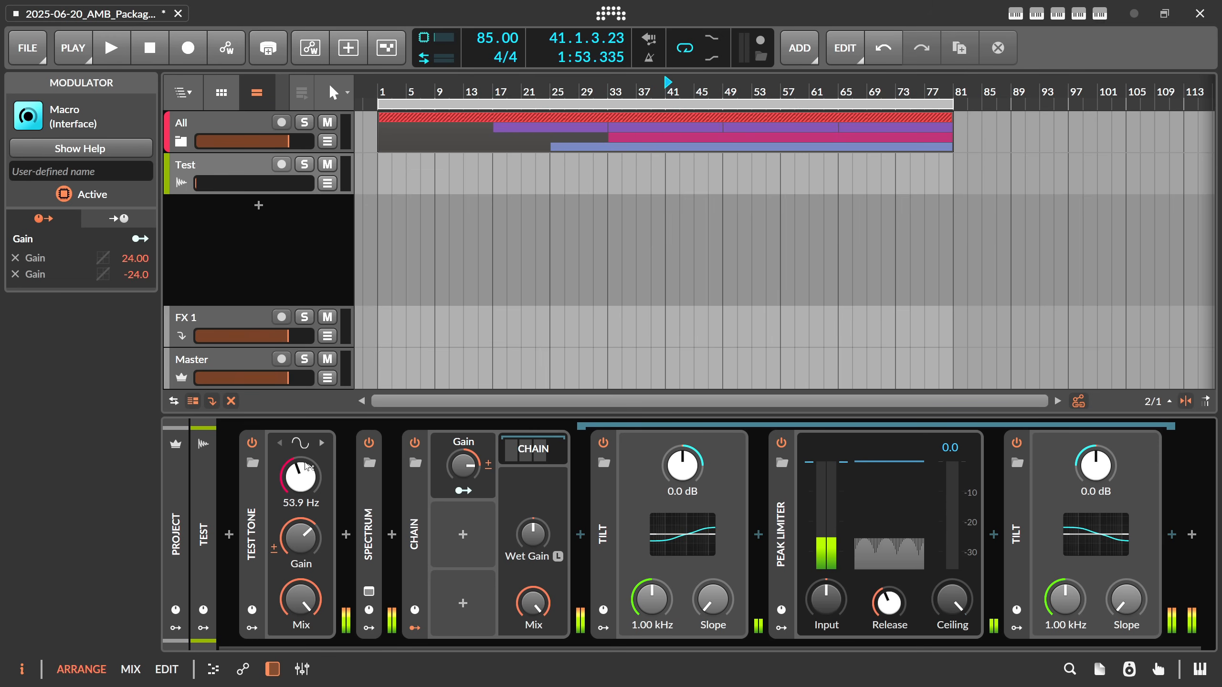
Step: Sweep the Test Tone with more gain up to 771 Hz and down to 42.2 Hz, and raise the Chain's Gain macro further
{"action": "mouse_move", "coordinate": [300, 477]}
{"action": "left_mouse_down"}
{"action": "mouse_move", "coordinate": [300, 435]}
{"action": "mouse_move", "coordinate": [299, 475]}
{"action": "mouse_move", "coordinate": [300, 465]}
{"action": "left_mouse_up"}
{"action": "mouse_move", "coordinate": [301, 536]}
{"action": "left_mouse_down"}
{"action": "mouse_move", "coordinate": [300, 559]}
{"action": "mouse_move", "coordinate": [307, 460]}
{"action": "mouse_move", "coordinate": [301, 538]}
{"action": "mouse_move", "coordinate": [300, 521]}
{"action": "left_mouse_up"}
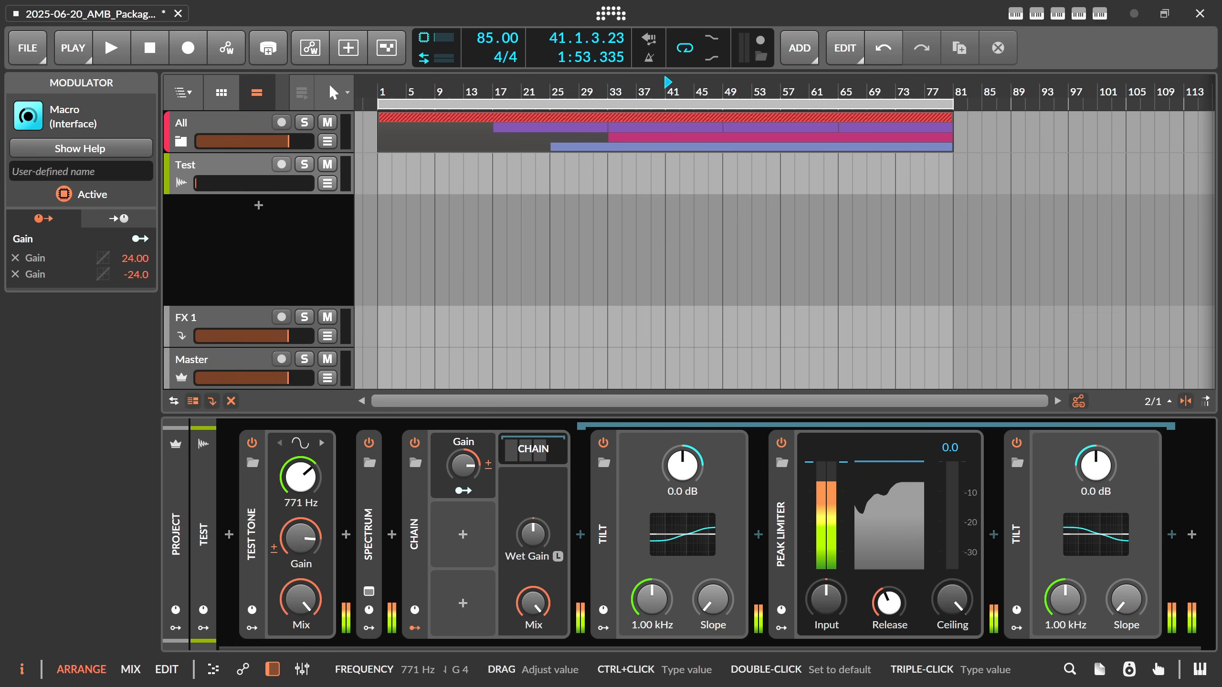
{"action": "left_click_drag", "start_coordinate": [300, 476], "coordinate": [301, 504]}
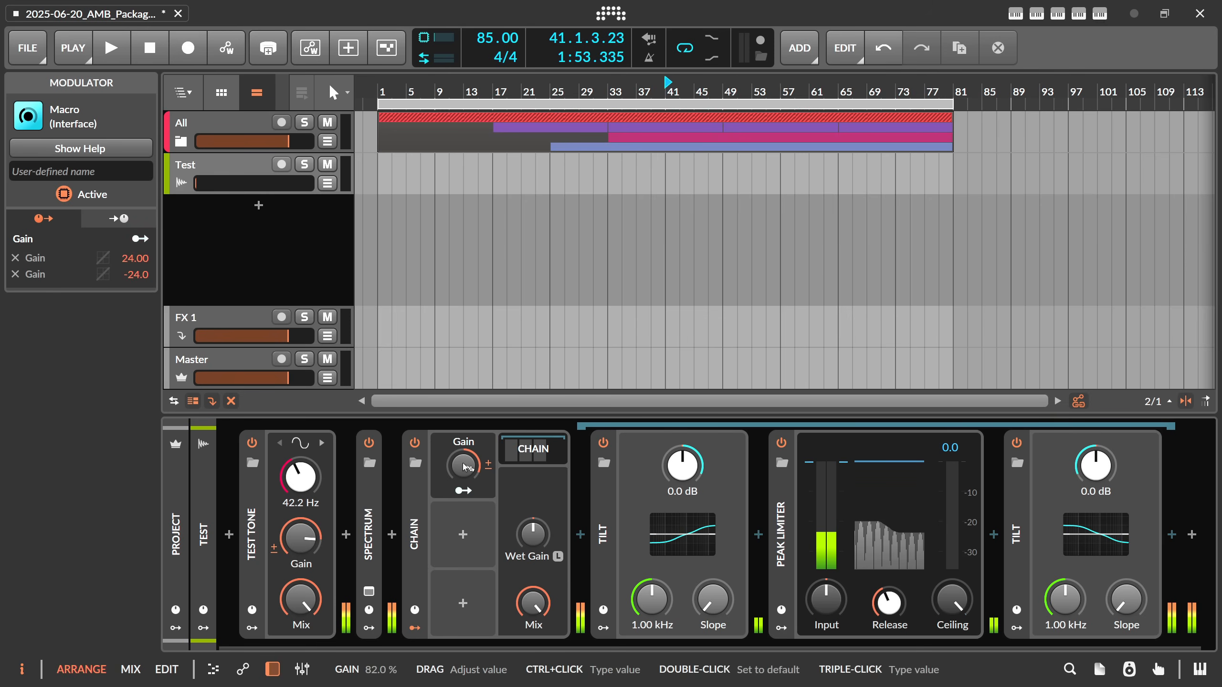
{"action": "left_click_drag", "start_coordinate": [463, 467], "coordinate": [464, 460]}
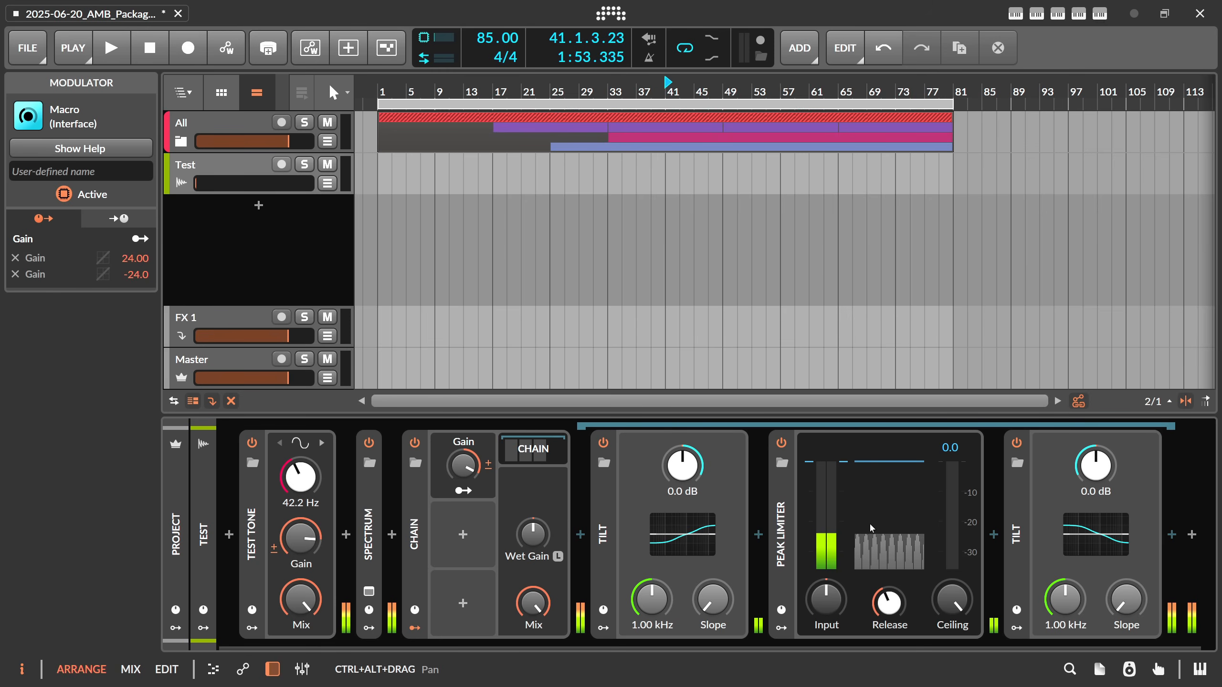
Step: Switch off the Peak Limiter and insert a Compressor+ between it and the first Tilt
{"action": "left_click", "coordinate": [797, 506]}
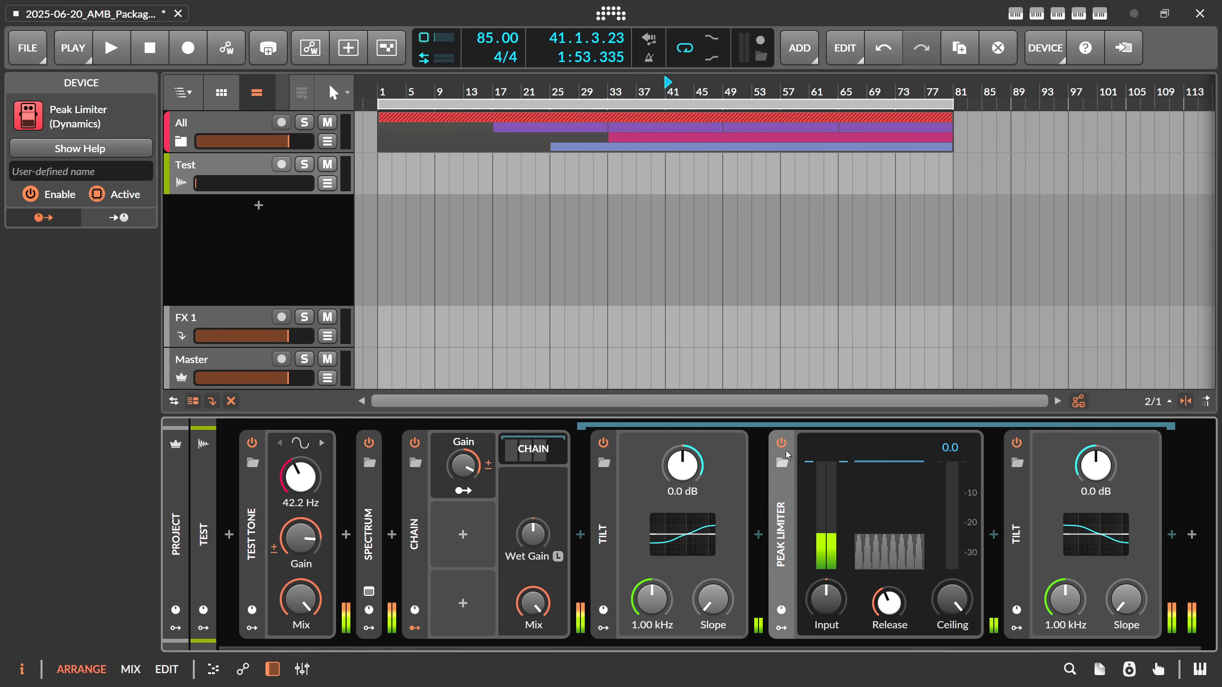
{"action": "left_click", "coordinate": [758, 534]}
{"action": "type", "text": "compr"}
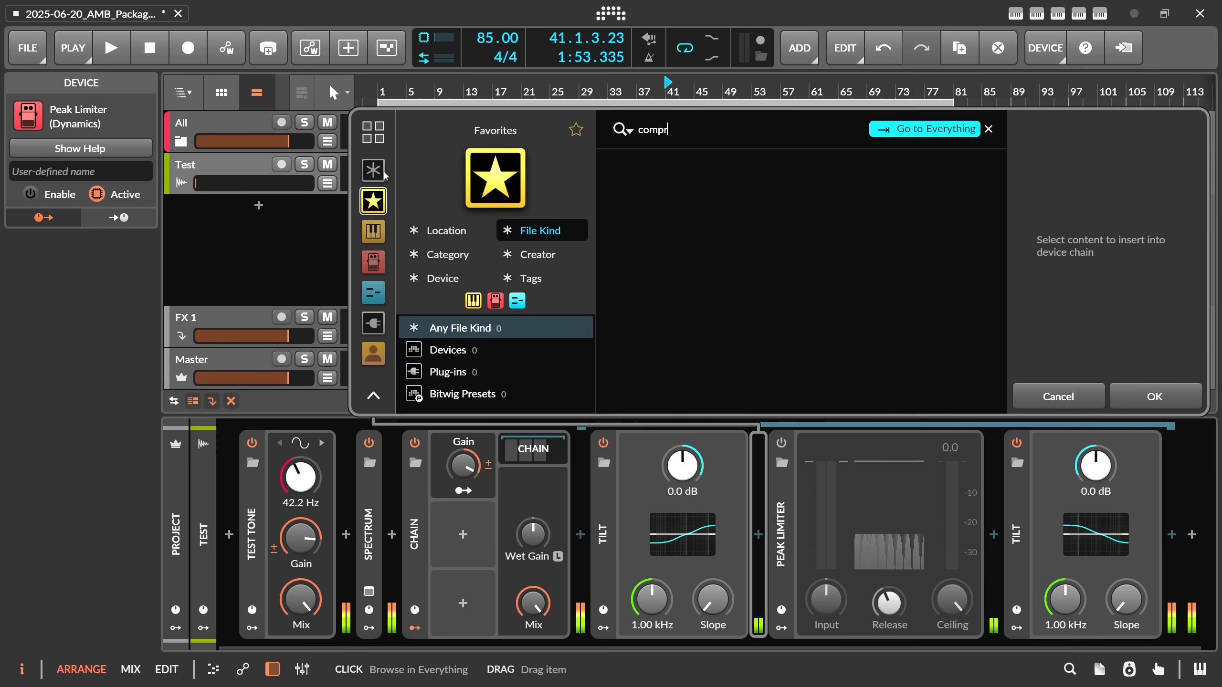
{"action": "left_click", "coordinate": [924, 129]}
{"action": "double_click", "coordinate": [683, 172]}
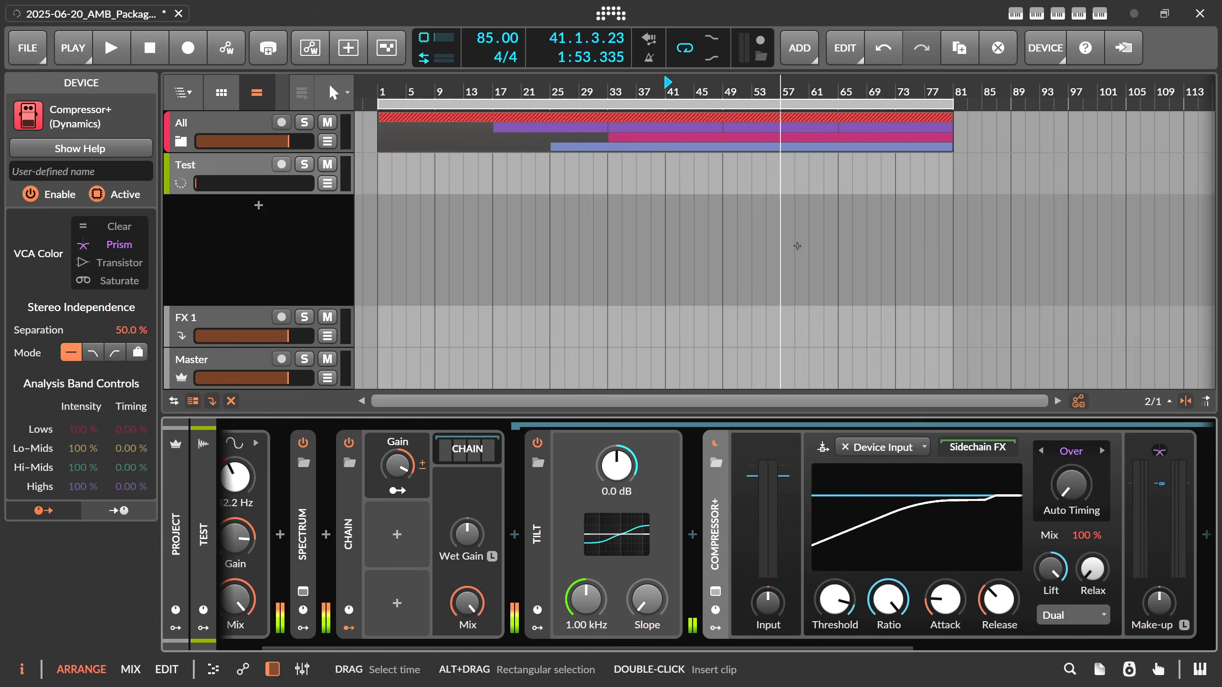
Step: Insert a Tilt EQ into the Compressor+'s Sidechain FX chain and deactivate it
{"action": "left_click_drag", "start_coordinate": [671, 649], "coordinate": [803, 664]}
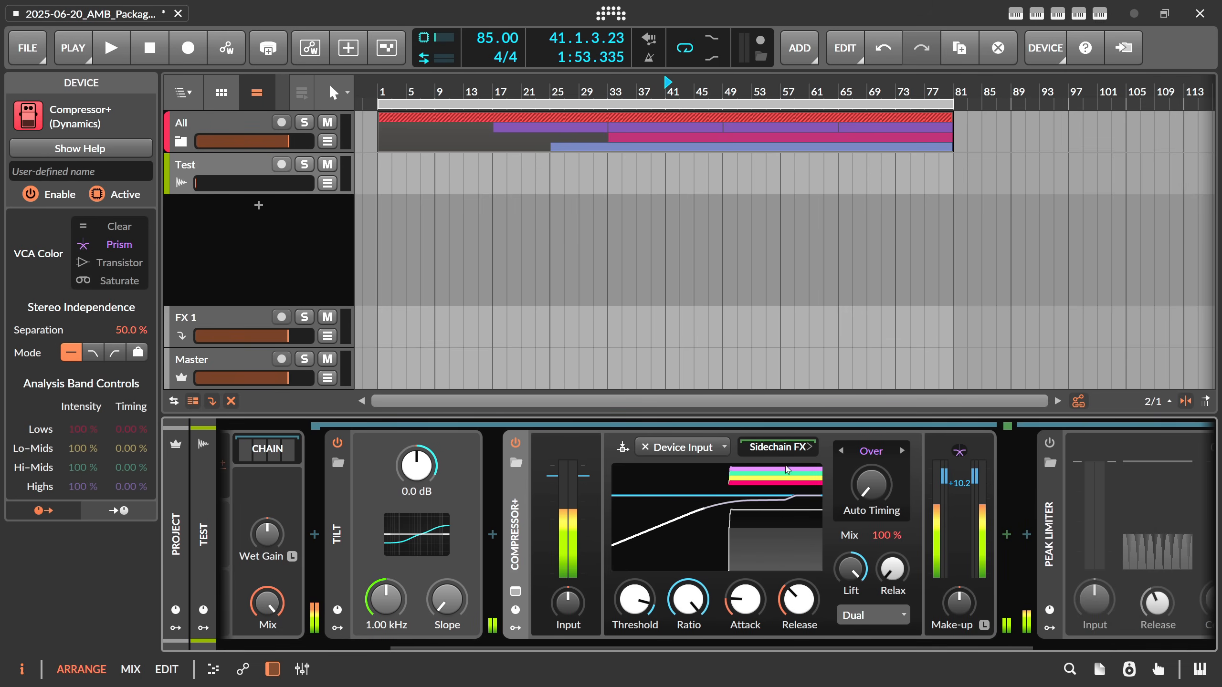
{"action": "type", "text": "til"}
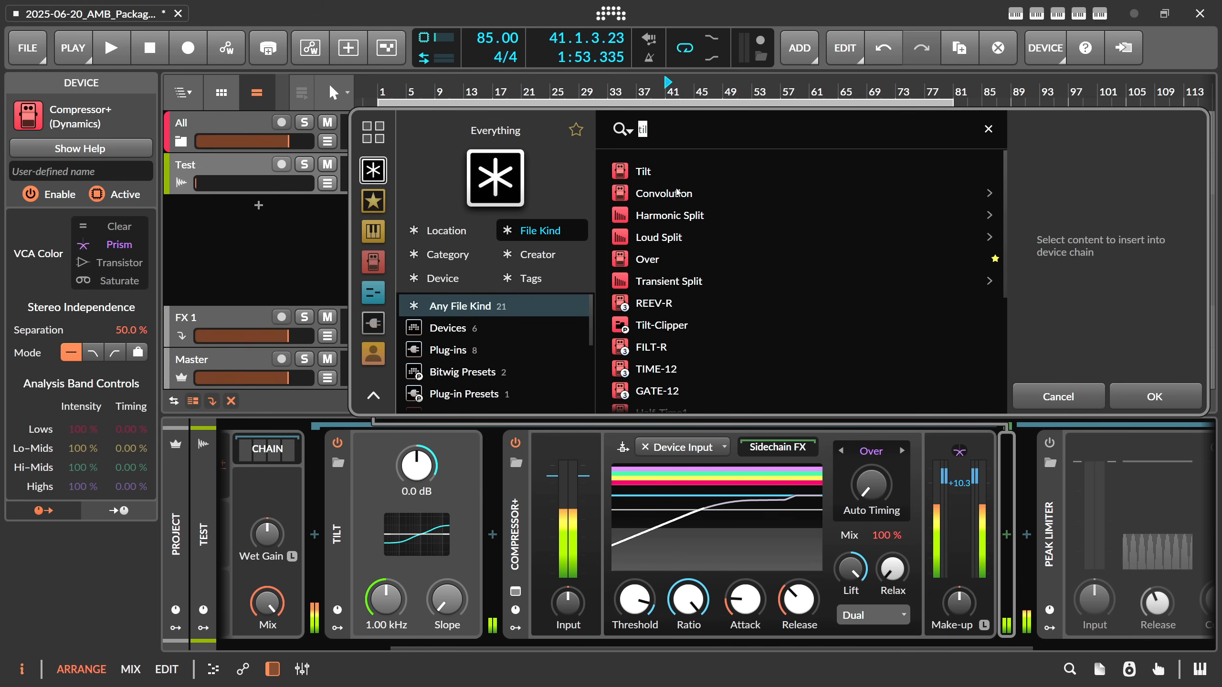
{"action": "key", "text": "Return"}
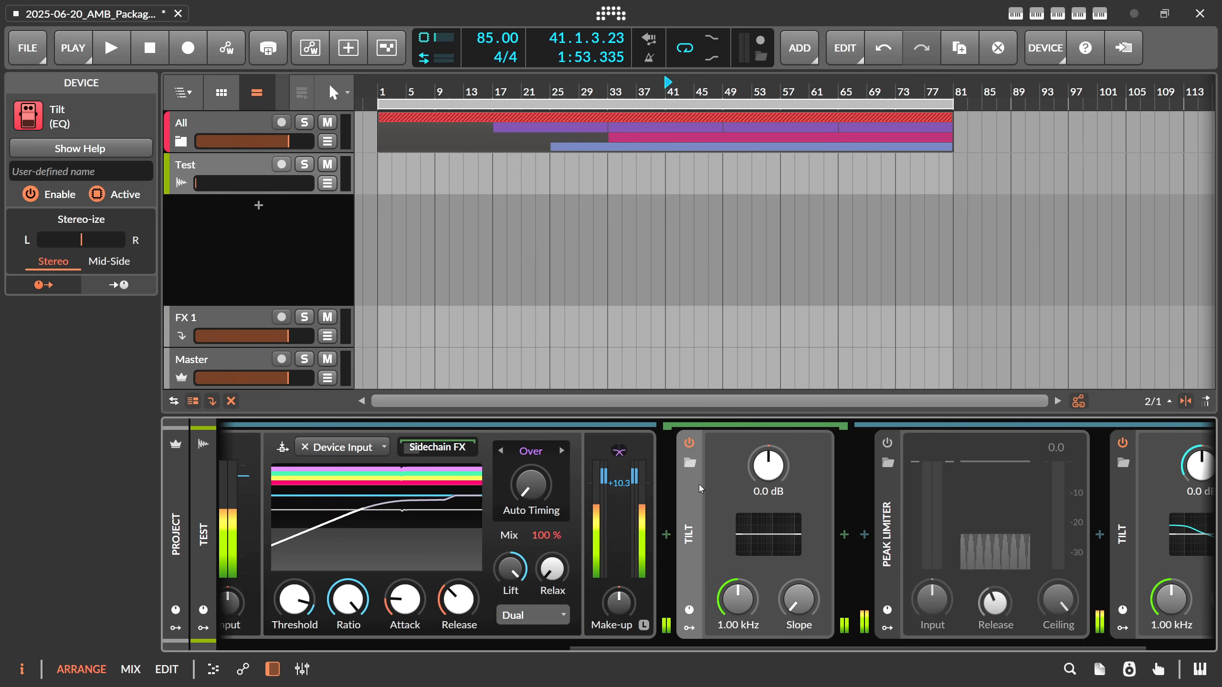
{"action": "left_click", "coordinate": [689, 442]}
Step: Insert an EQ-2 before the Tilt in the Sidechain FX chain and make its low band a low cut at 374 Hz
{"action": "left_click", "coordinate": [666, 535]}
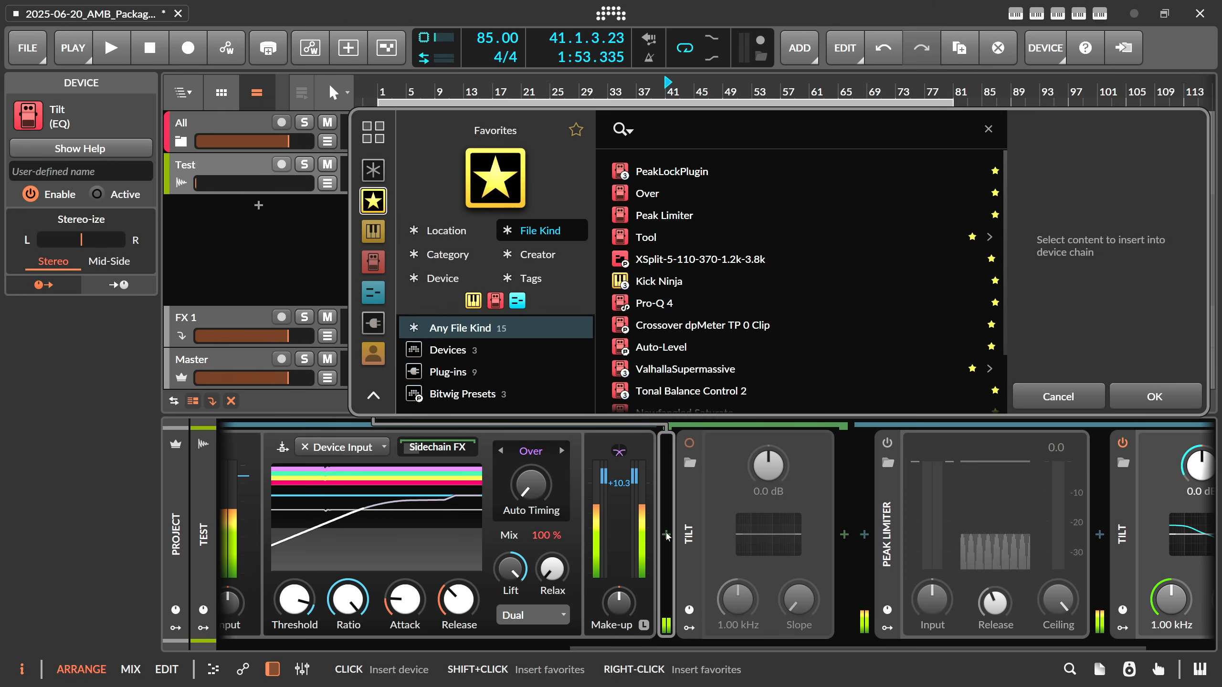
{"action": "type", "text": "eq"}
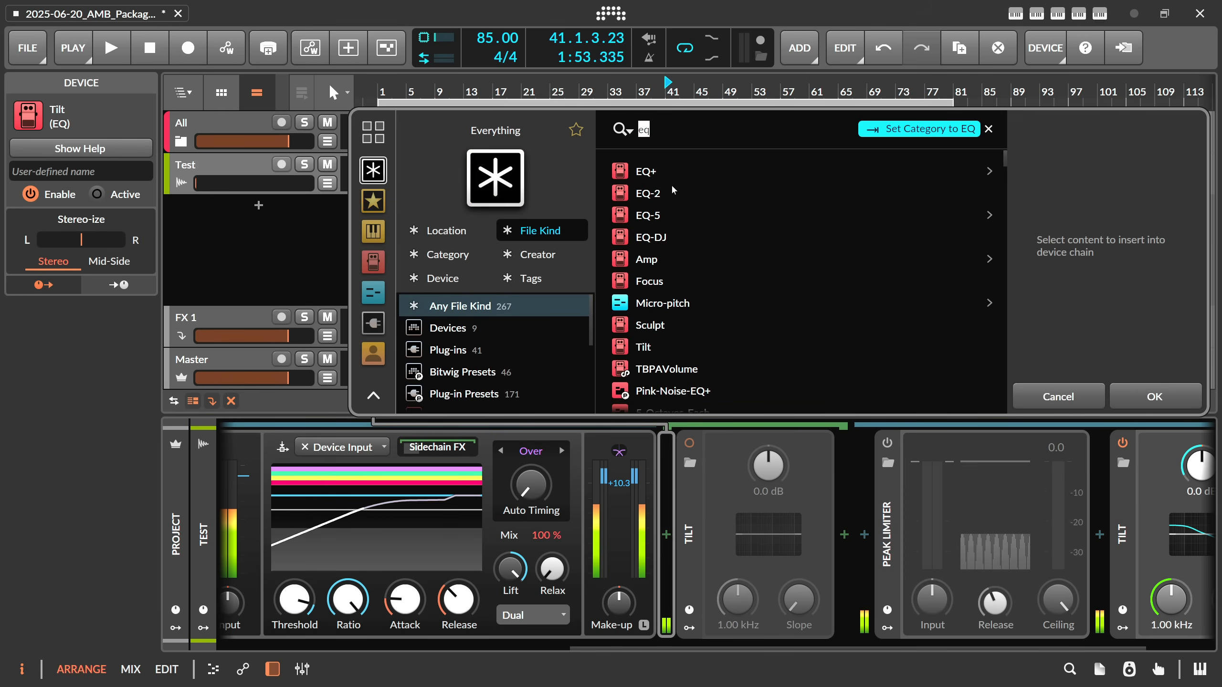
{"action": "left_click", "coordinate": [674, 191]}
{"action": "key", "text": "Return"}
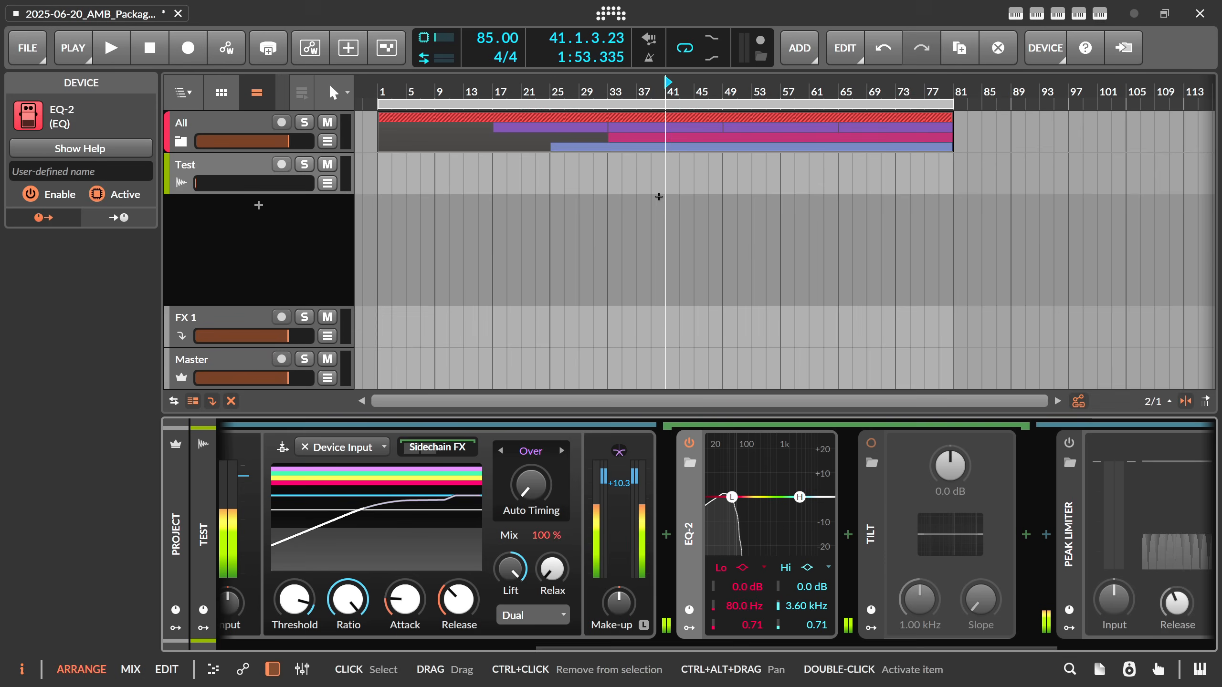
{"action": "left_click", "coordinate": [759, 565]}
{"action": "left_click", "coordinate": [741, 583]}
{"action": "left_click_drag", "start_coordinate": [731, 497], "coordinate": [765, 501]}
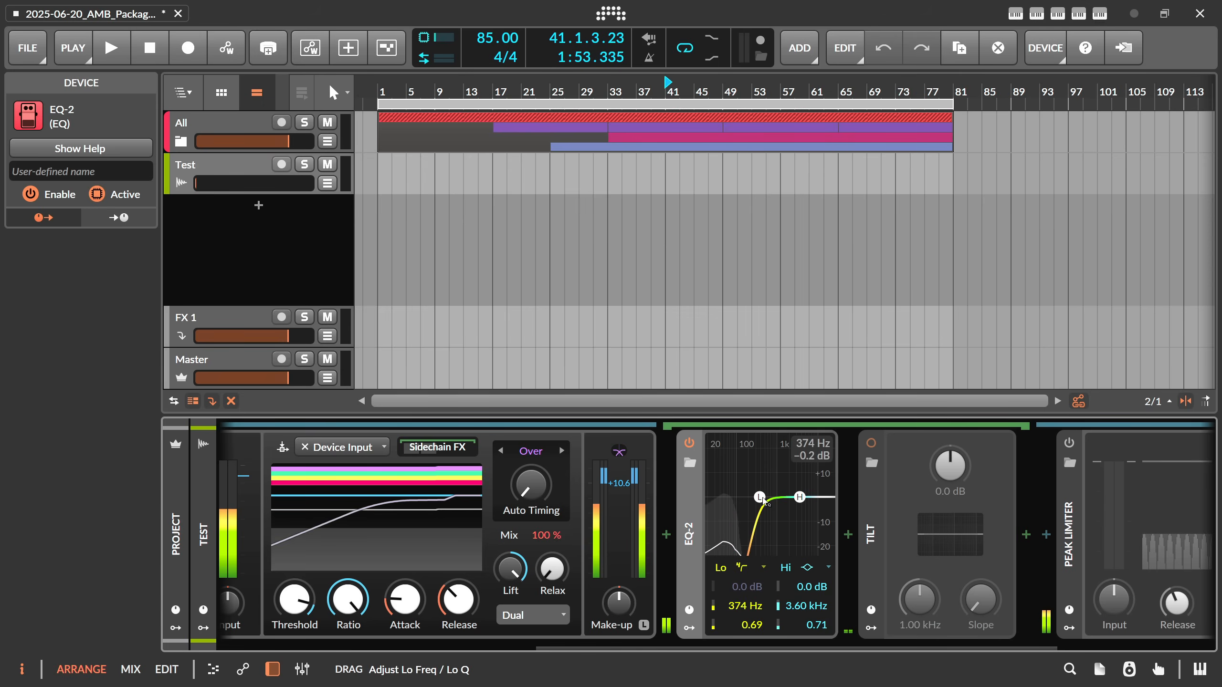
Step: Hide the Compressor+'s Sidechain FX chain and delete the Compressor+
{"action": "left_click_drag", "start_coordinate": [695, 647], "coordinate": [674, 648]}
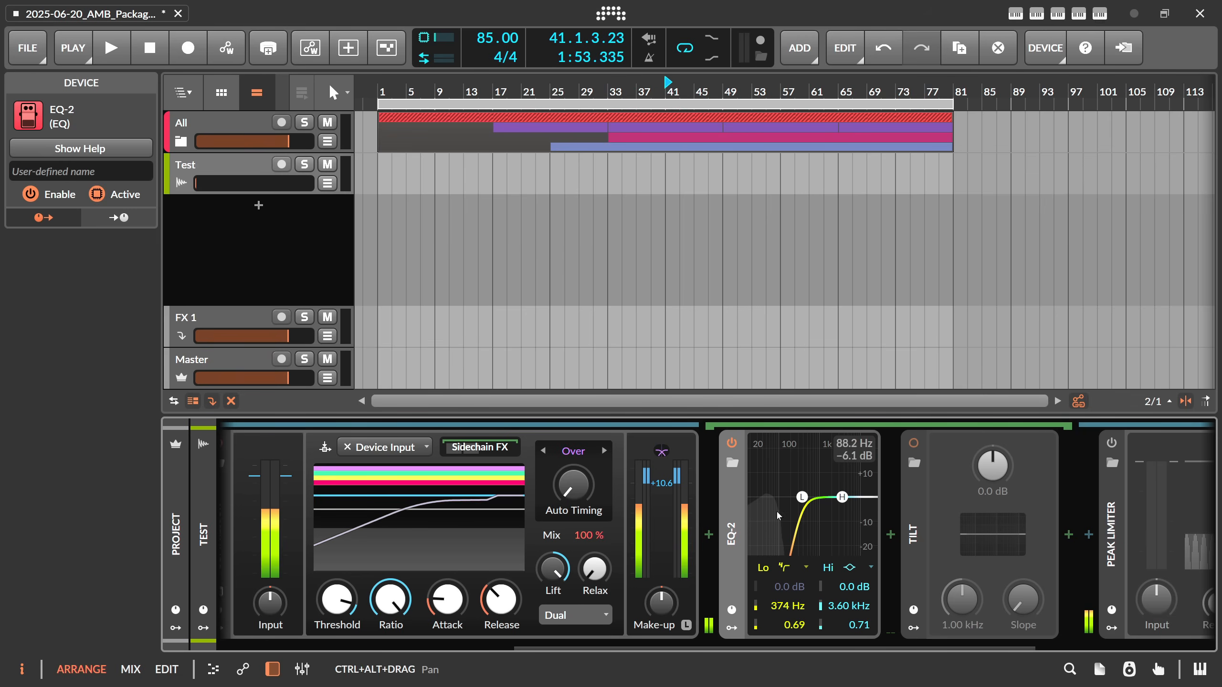
{"action": "left_click_drag", "start_coordinate": [673, 648], "coordinate": [590, 648]}
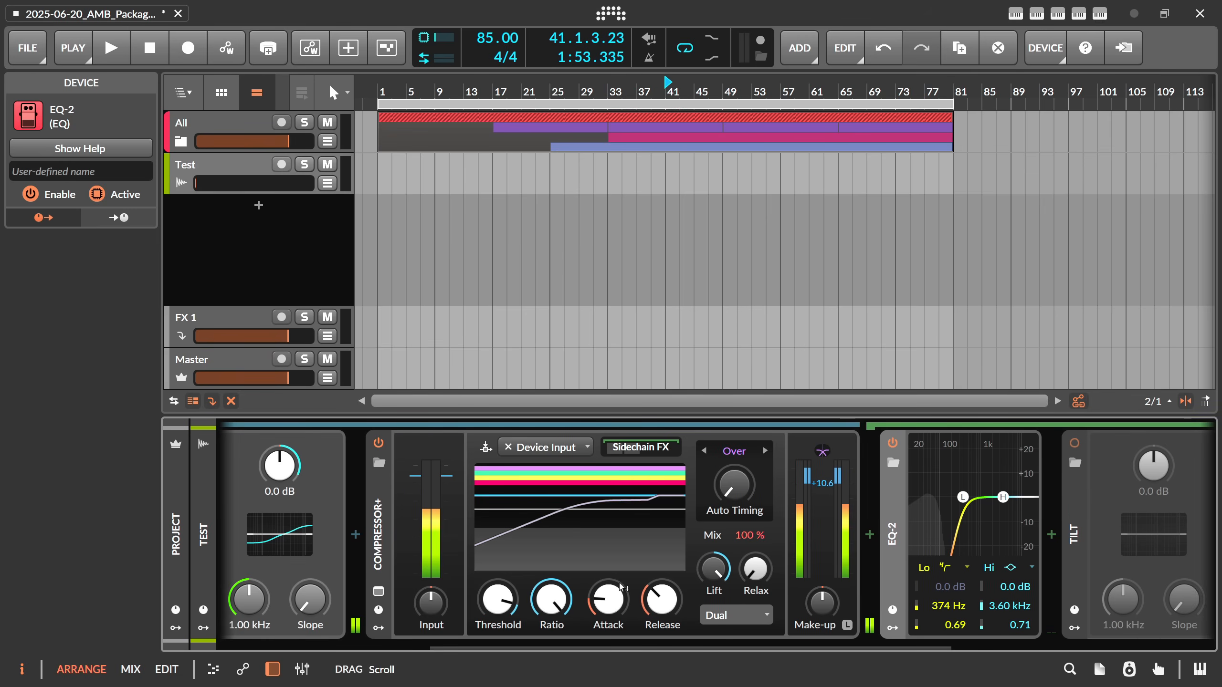
{"action": "left_click", "coordinate": [633, 449]}
{"action": "left_click", "coordinate": [385, 520]}
{"action": "key", "text": "Delete"}
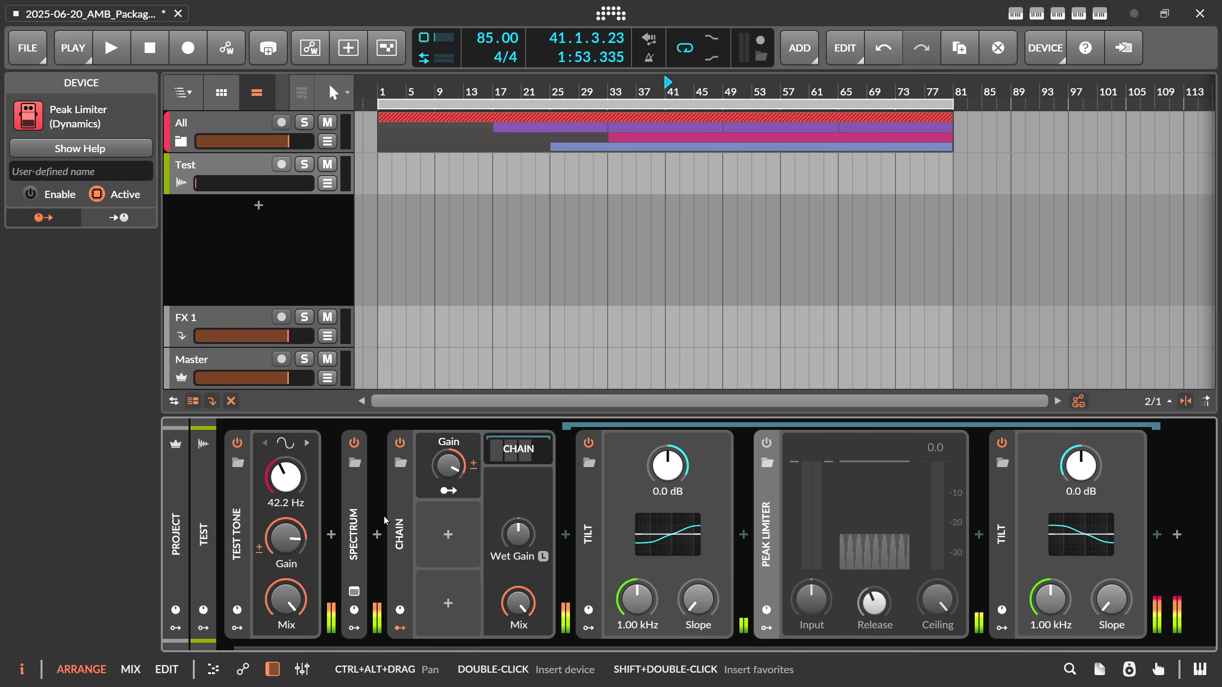
Step: Insert a Dynamics device between the first Tilt and the Peak Limiter
{"action": "left_click", "coordinate": [744, 535]}
{"action": "type", "text": "dyn"}
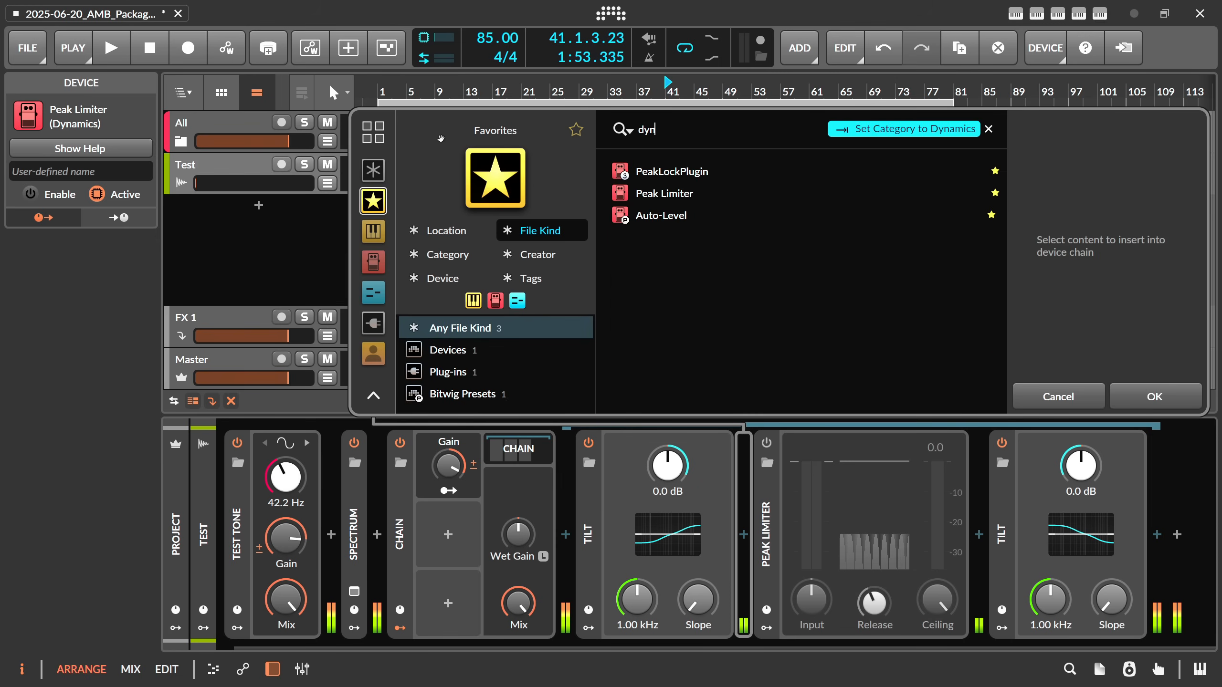
{"action": "left_click", "coordinate": [373, 168]}
{"action": "double_click", "coordinate": [673, 193]}
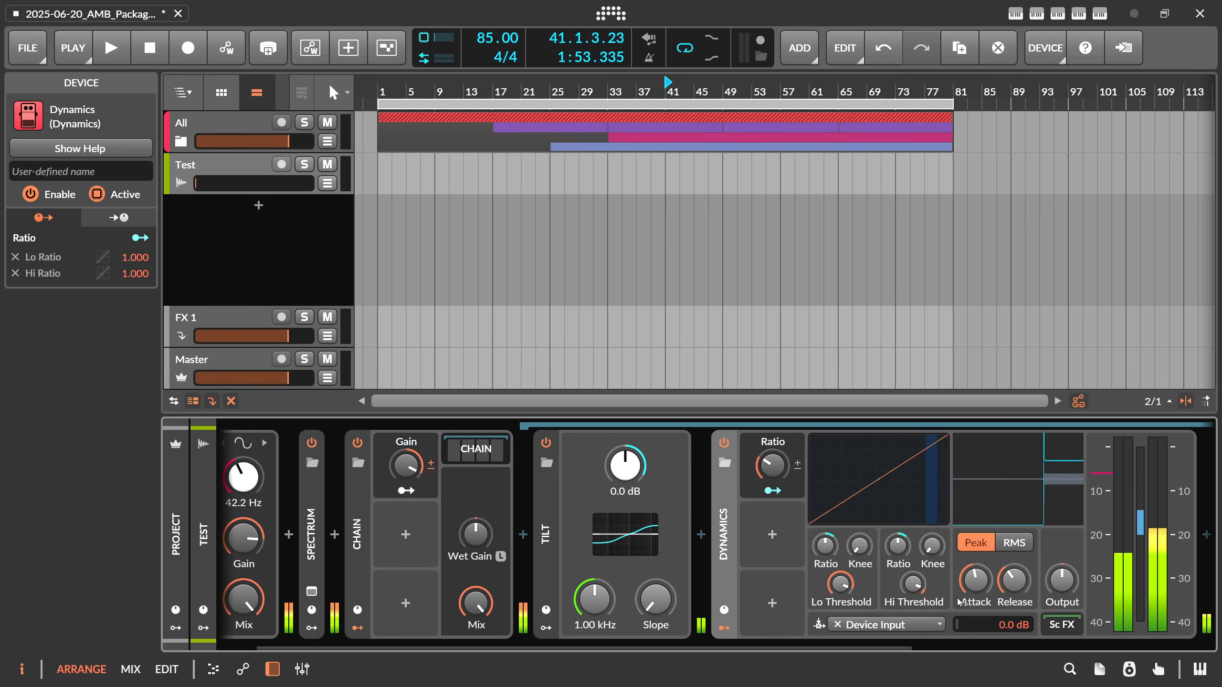
Step: Show the Dynamics device's sidechain FX chain and delete the device
{"action": "left_click", "coordinate": [1056, 627]}
{"action": "left_click_drag", "start_coordinate": [861, 648], "coordinate": [1000, 649]}
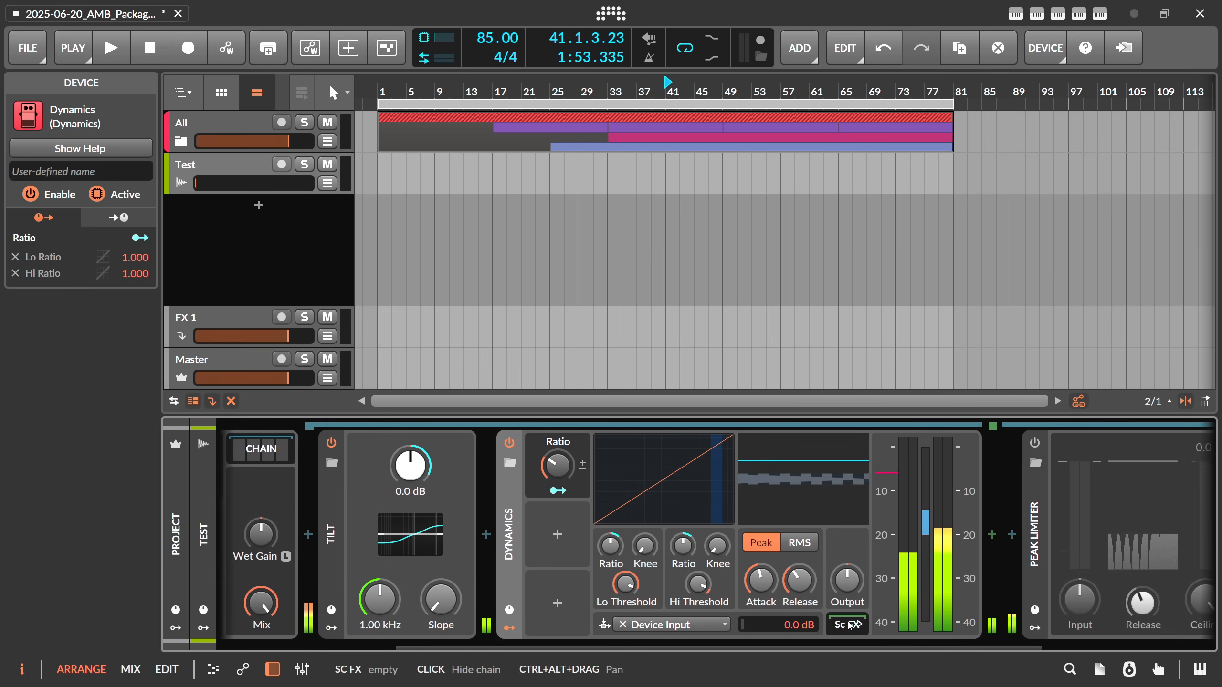
{"action": "key", "text": "Delete"}
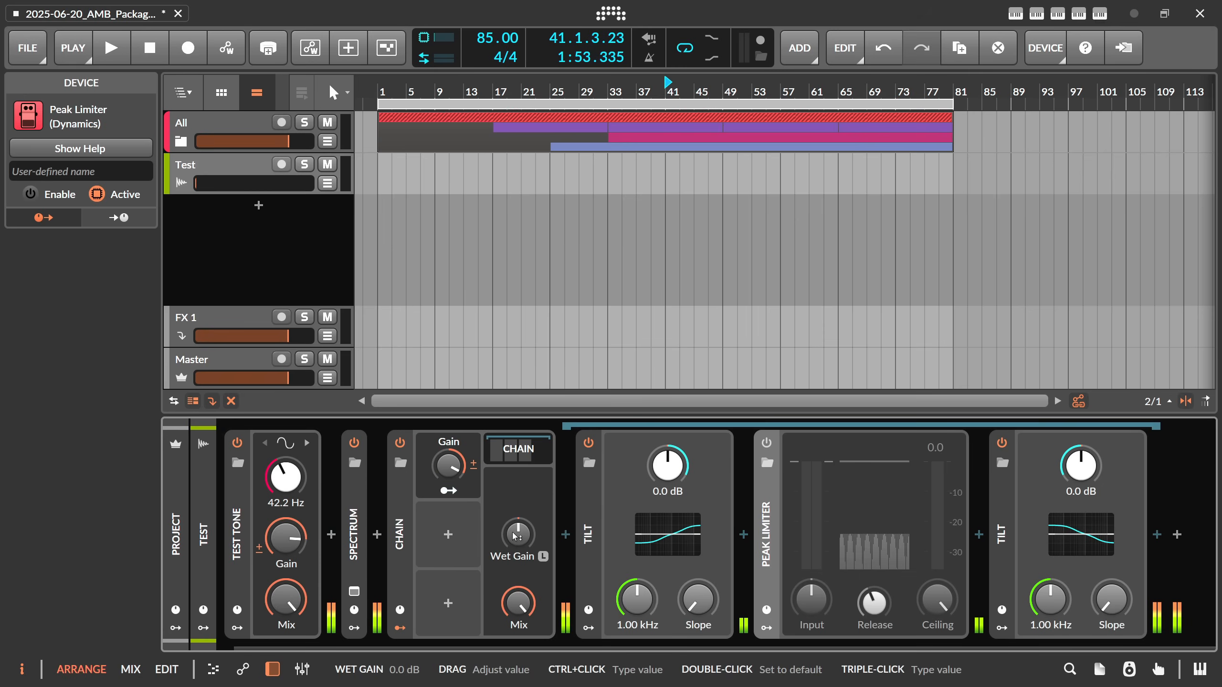
Step: Insert a Distortion device between the first Tilt and the Peak Limiter
{"action": "left_click", "coordinate": [745, 535]}
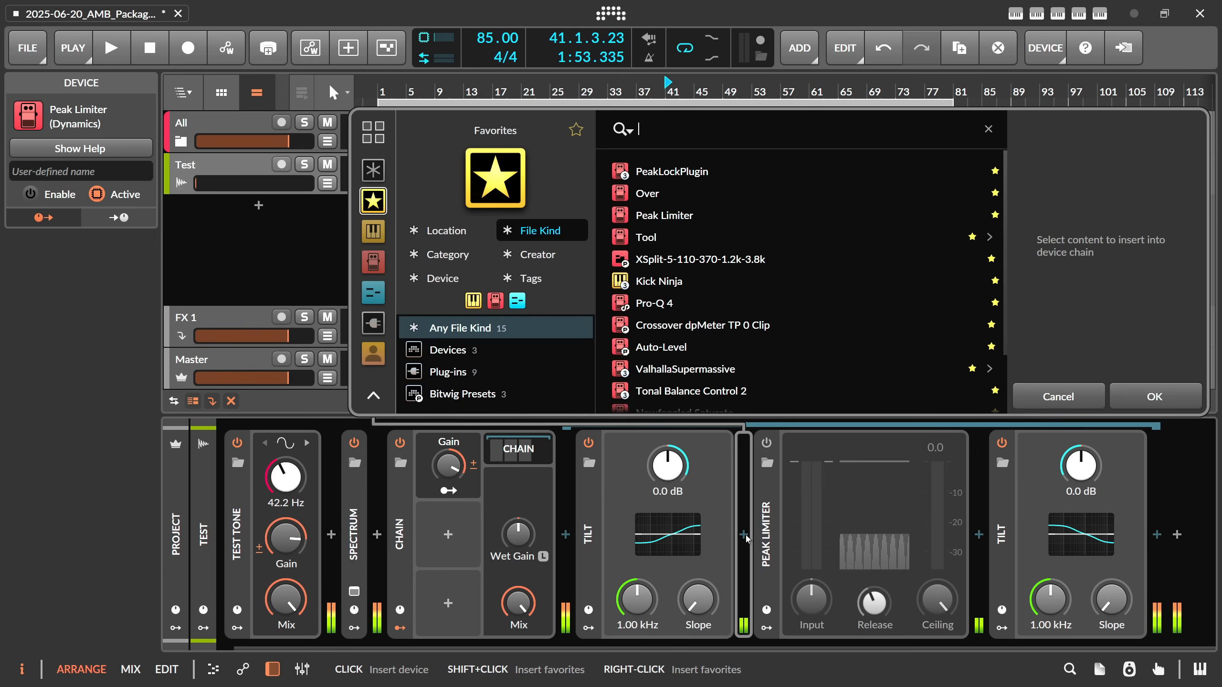
{"action": "type", "text": "dis"}
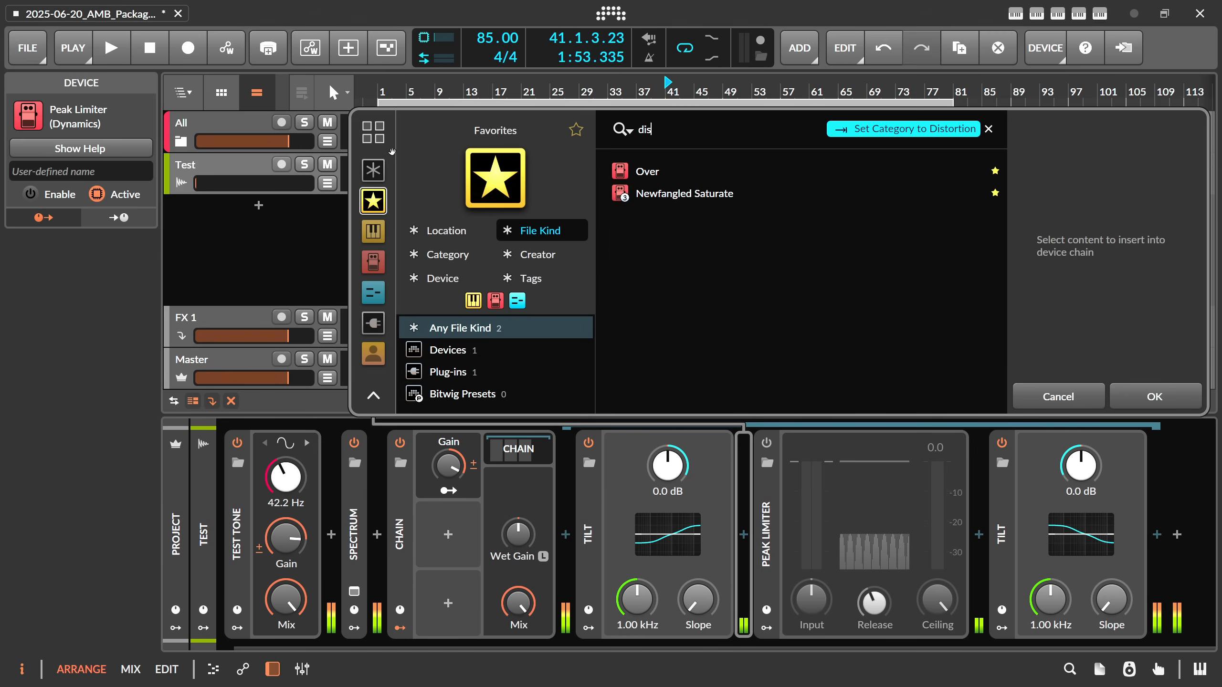
{"action": "left_click", "coordinate": [374, 170]}
{"action": "double_click", "coordinate": [664, 177]}
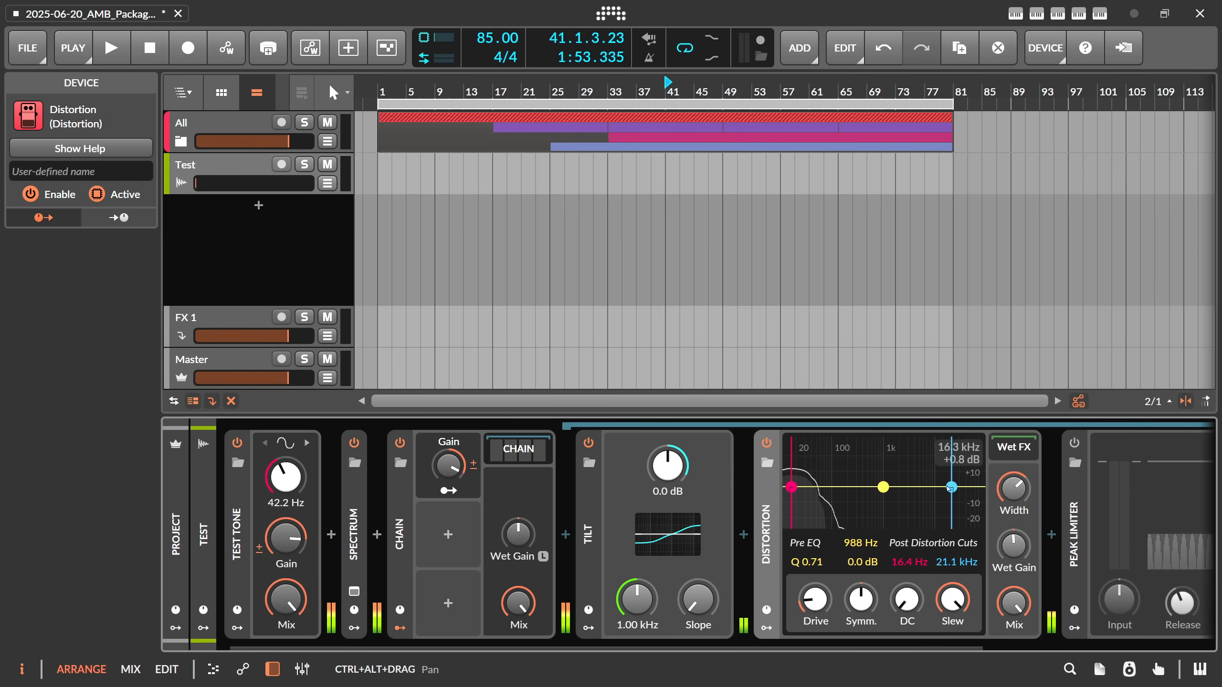
Step: Check the Distortion's post-distortion high and low cut handles and delete the device
{"action": "mouse_move", "coordinate": [947, 488]}
{"action": "left_mouse_down"}
{"action": "mouse_move", "coordinate": [863, 488]}
{"action": "mouse_move", "coordinate": [953, 488]}
{"action": "left_mouse_up"}
{"action": "mouse_move", "coordinate": [796, 485]}
{"action": "left_mouse_down"}
{"action": "mouse_move", "coordinate": [853, 488]}
{"action": "mouse_move", "coordinate": [787, 503]}
{"action": "left_mouse_up"}
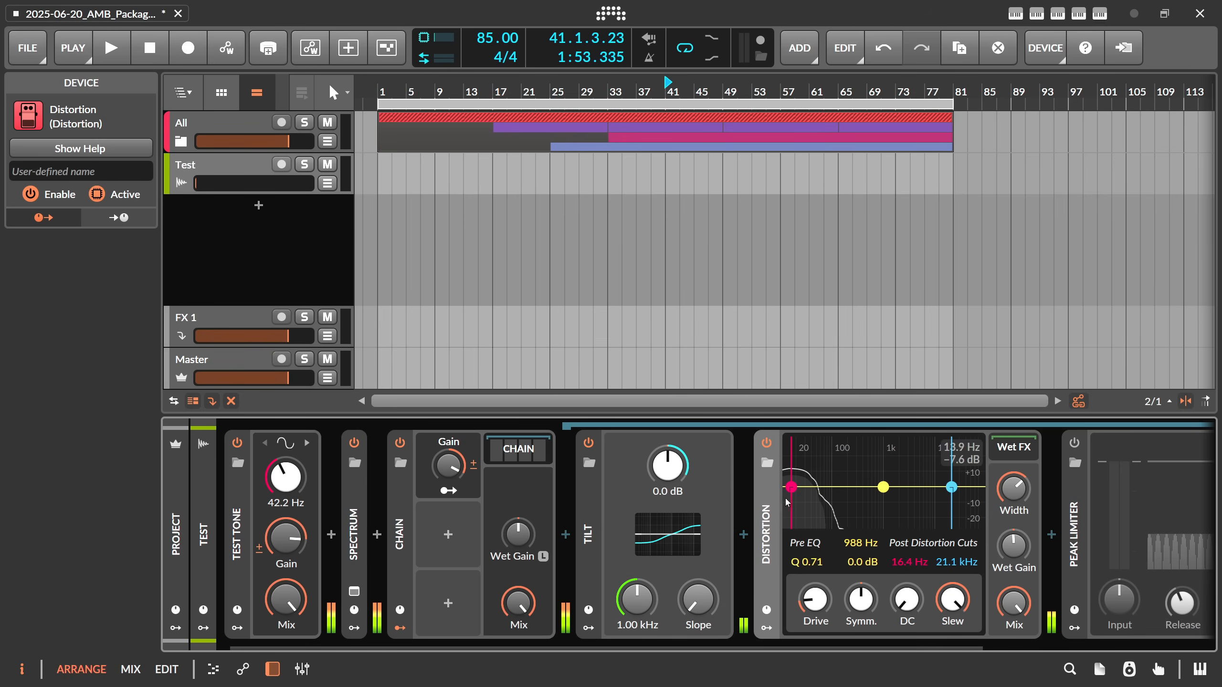
{"action": "key", "text": "Delete"}
Step: Insert a Filter+ device between the first Tilt and the Peak Limiter
{"action": "left_click", "coordinate": [744, 534]}
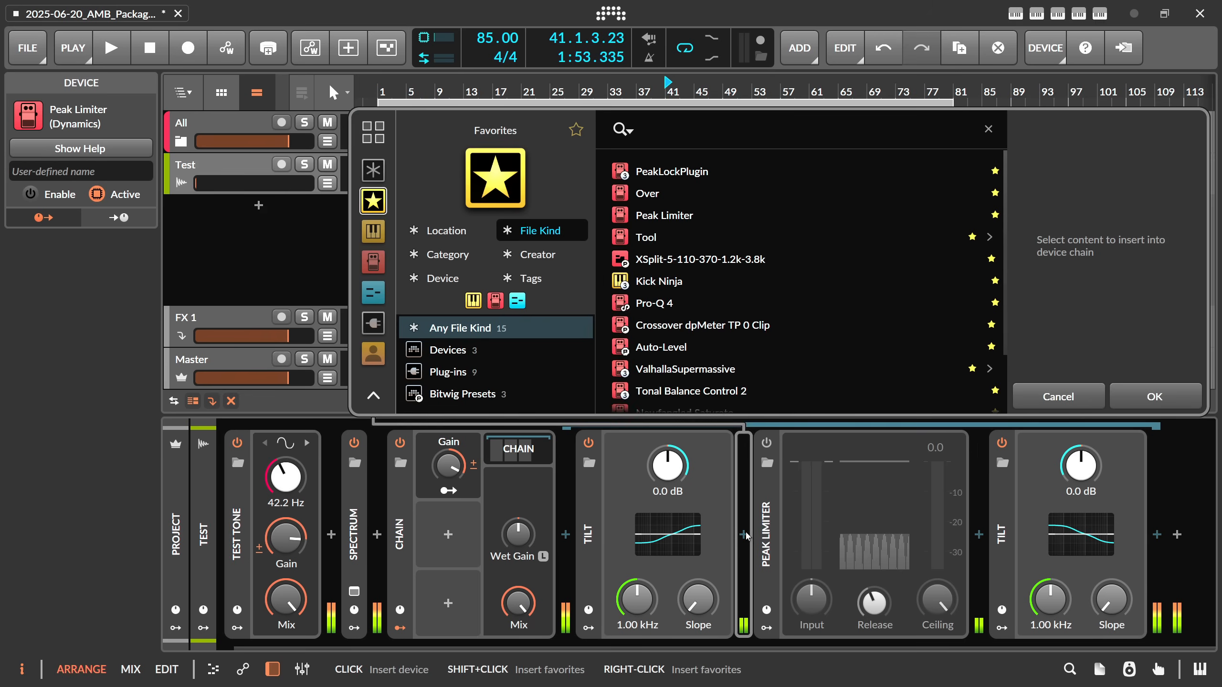
{"action": "type", "text": "filt"}
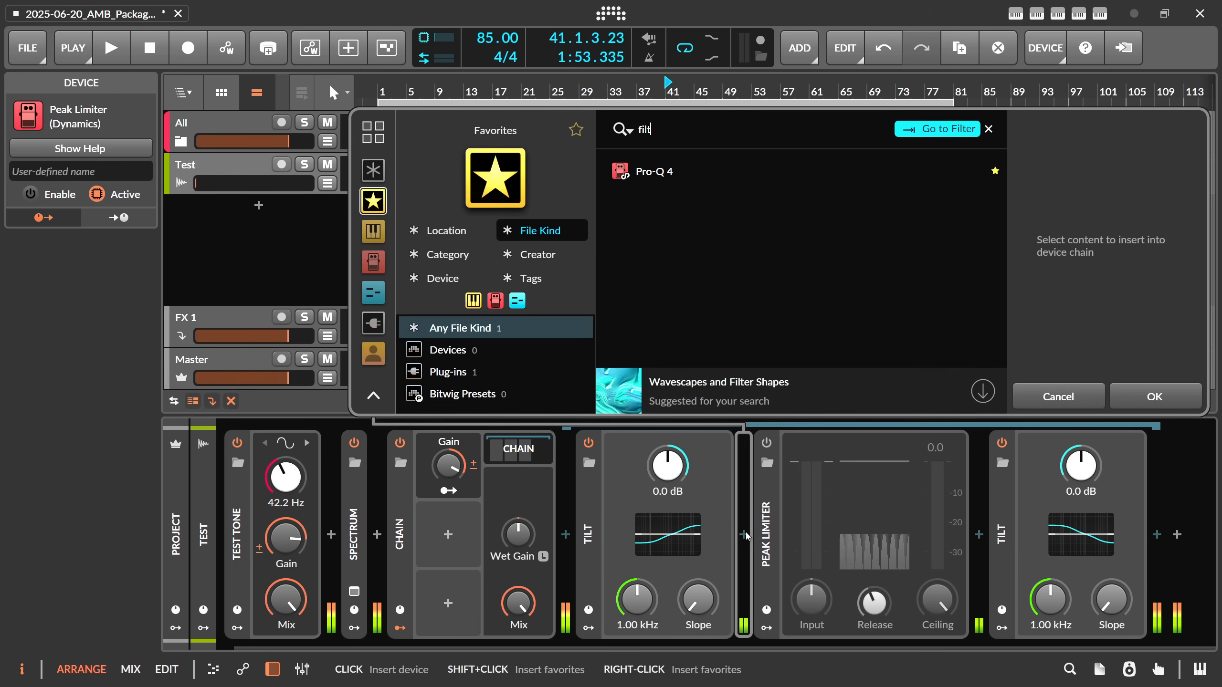
{"action": "left_click", "coordinate": [373, 169]}
{"action": "double_click", "coordinate": [653, 171]}
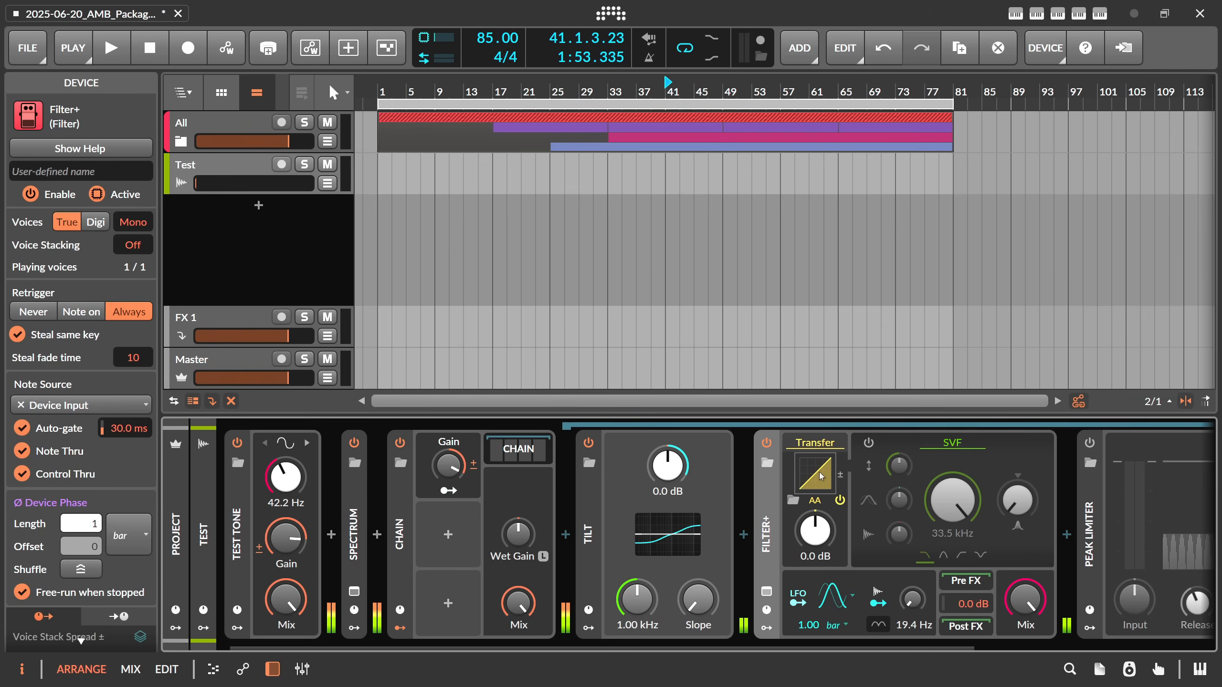
Step: Open the Filter+'s Transfer waveshaper curve and bend the straight line upward into a convex saturation curve
{"action": "left_click", "coordinate": [815, 473]}
{"action": "left_click_drag", "start_coordinate": [936, 259], "coordinate": [936, 197]}
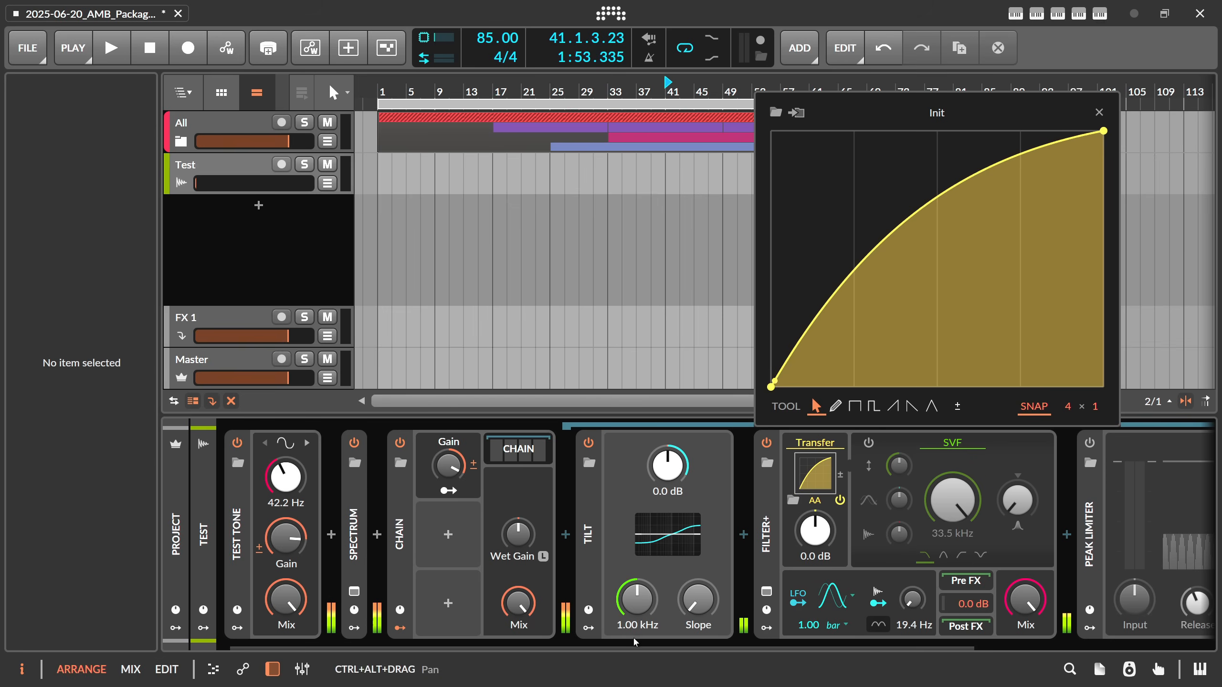
{"action": "left_click_drag", "start_coordinate": [662, 553], "coordinate": [557, 553]}
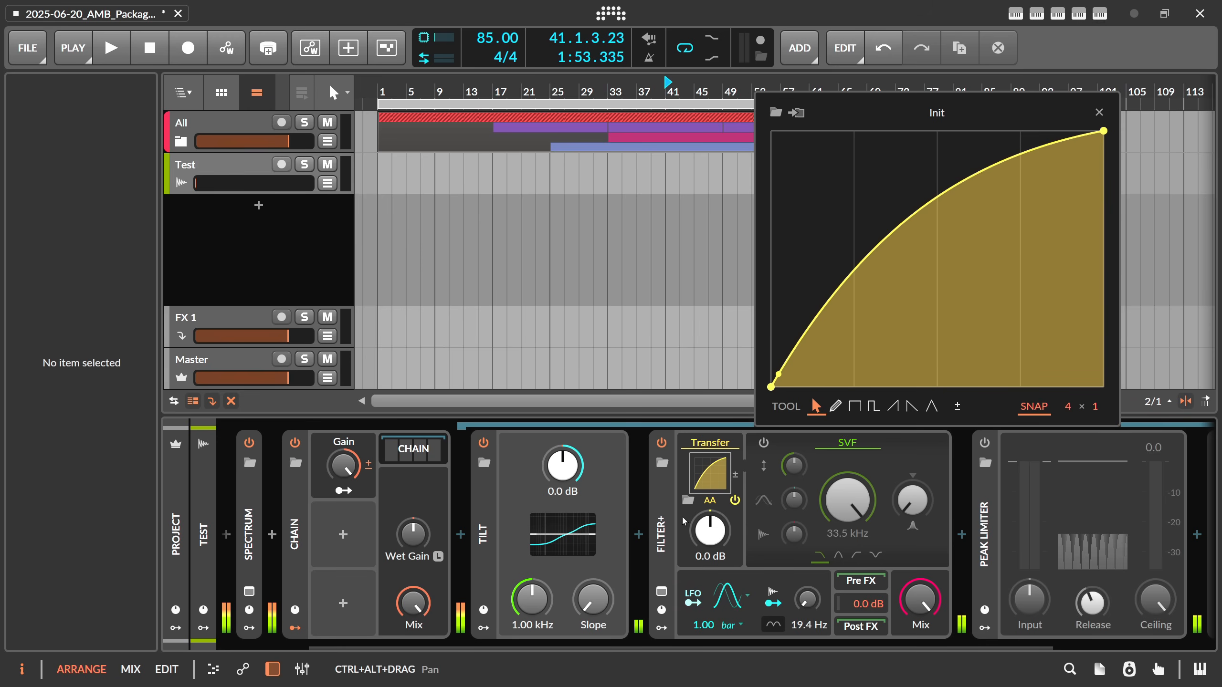
Step: Remove all devices from the Test track's chain and delete the Test track
{"action": "left_click", "coordinate": [1098, 112]}
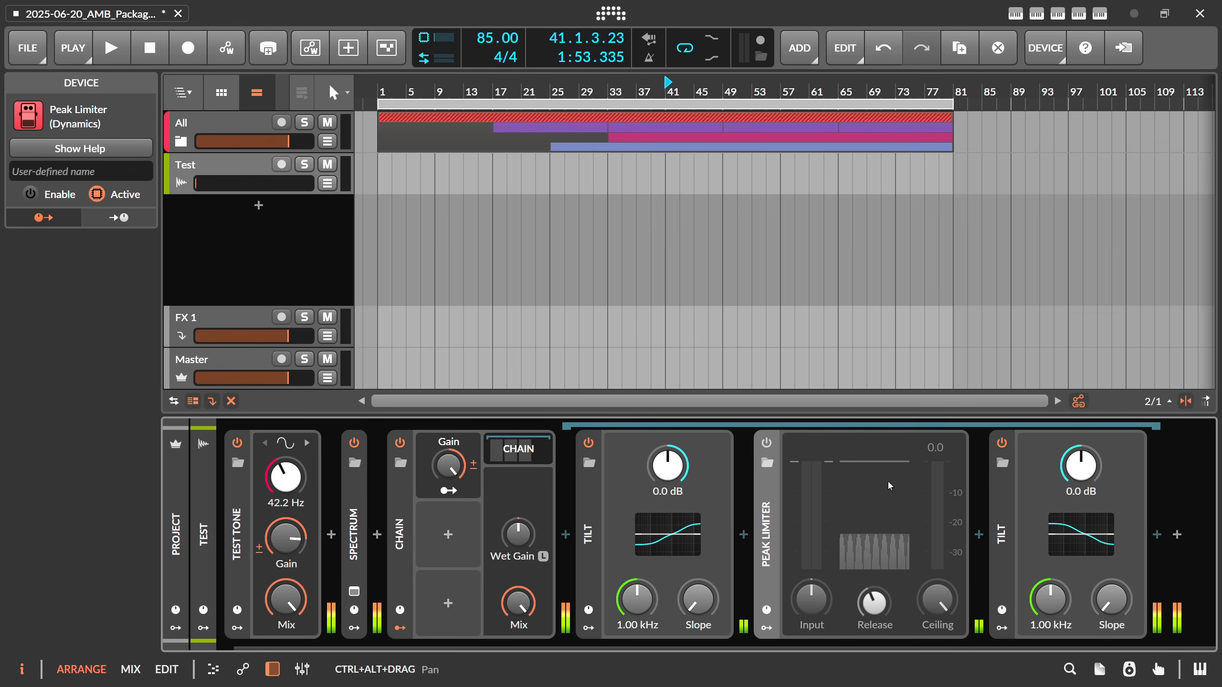
{"action": "left_click_drag", "start_coordinate": [587, 643], "coordinate": [494, 637]}
{"action": "left_click", "coordinate": [415, 524]}
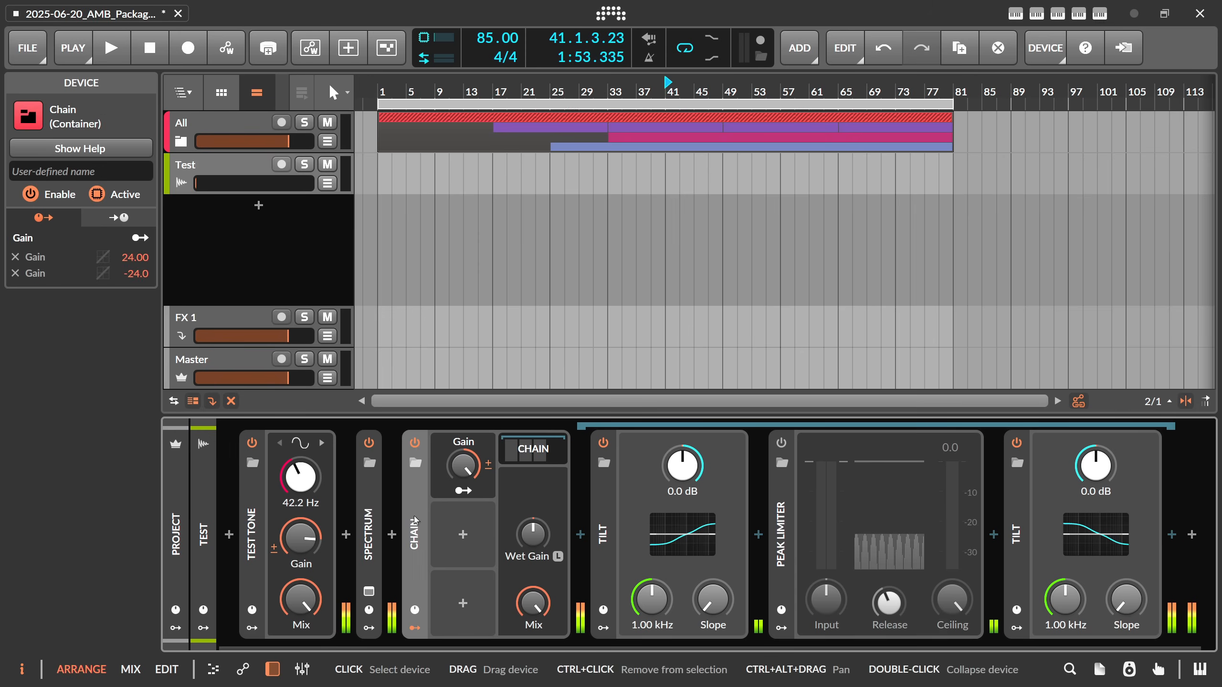
{"action": "key", "text": "Delete"}
{"action": "key", "text": "Delete"}
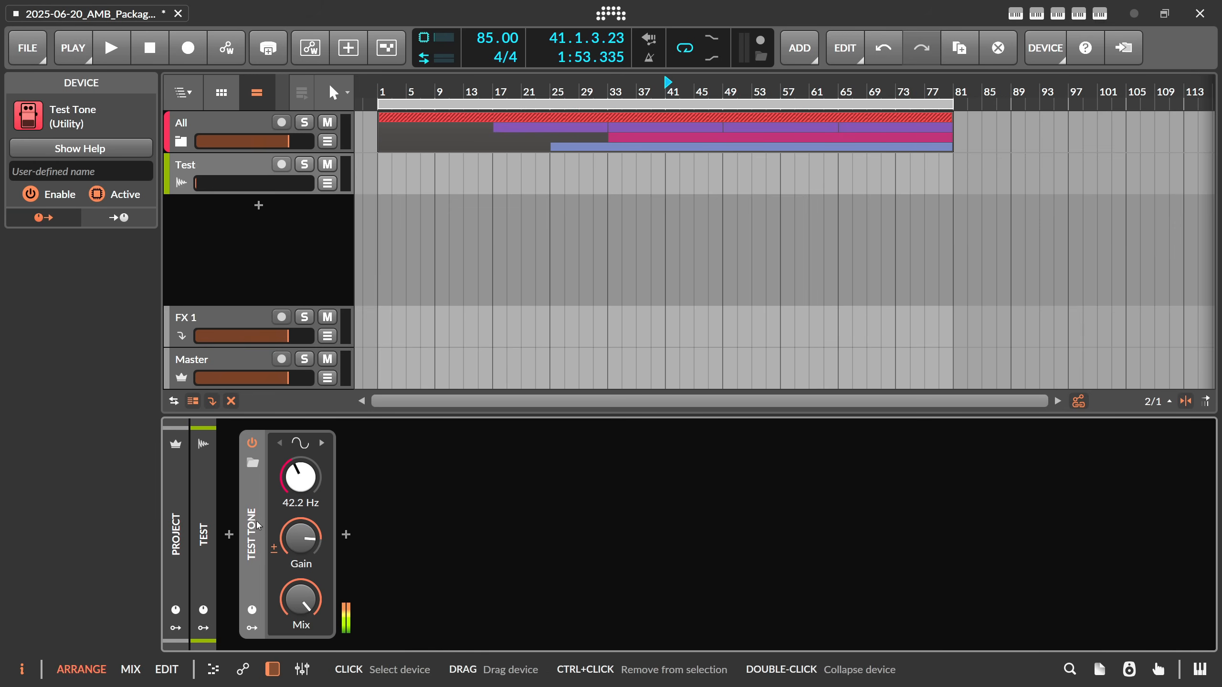
{"action": "key", "text": "Delete"}
{"action": "left_click", "coordinate": [247, 172]}
{"action": "key", "text": "Delete"}
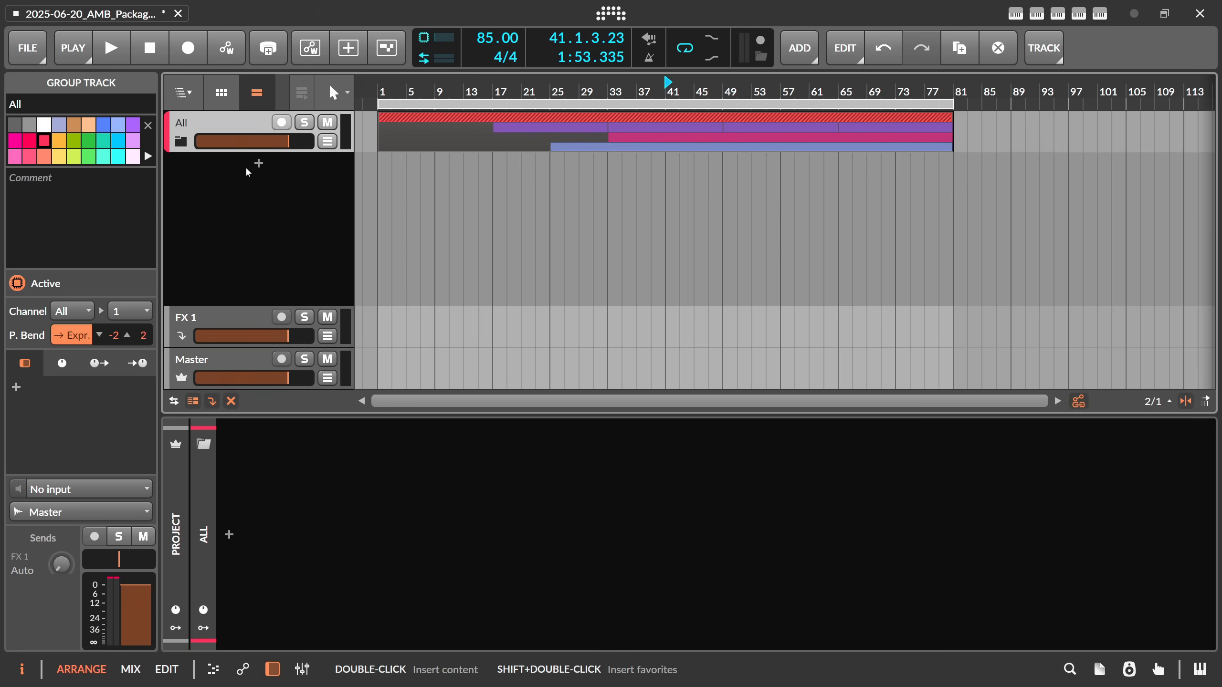
Step: Unfold the All group track and set the playback start to bar 41
{"action": "left_click", "coordinate": [182, 141]}
{"action": "mouse_move", "coordinate": [456, 92]}
{"action": "left_mouse_down"}
{"action": "mouse_move", "coordinate": [456, 130]}
{"action": "mouse_move", "coordinate": [462, 114]}
{"action": "left_mouse_up"}
{"action": "left_click", "coordinate": [579, 93]}
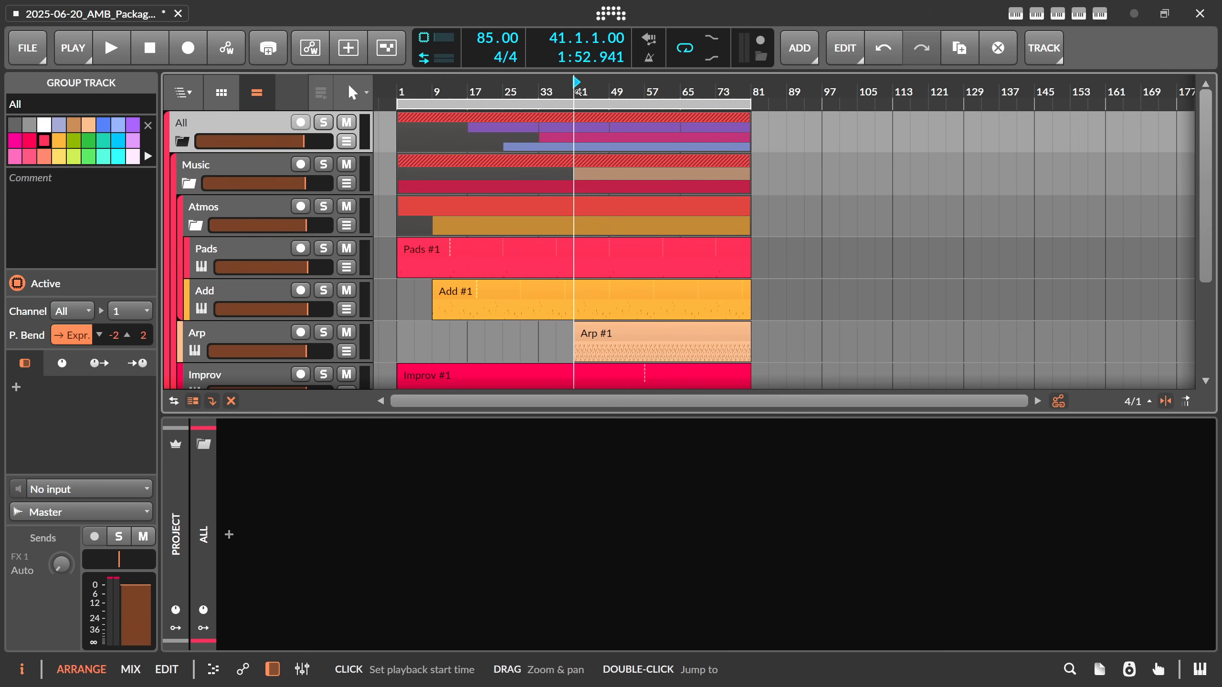
{"action": "right_click", "coordinate": [577, 91]}
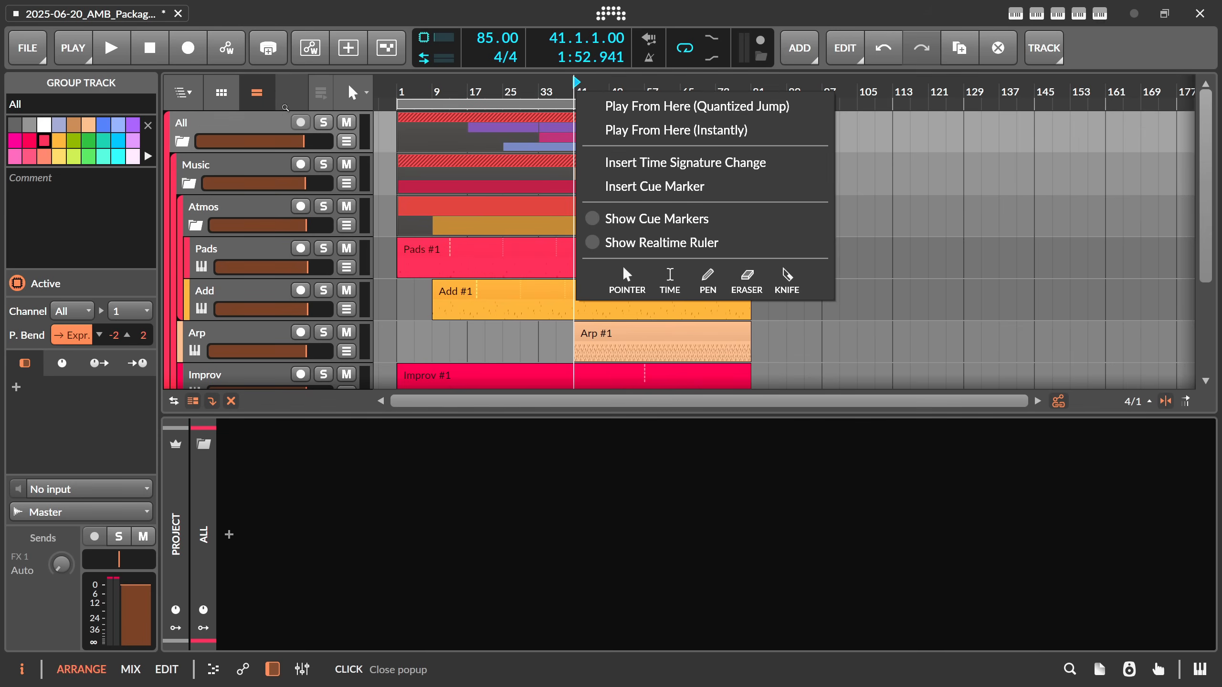
{"action": "left_click", "coordinate": [259, 126]}
{"action": "scroll", "coordinate": [291, 302], "scroll_direction": "down", "scroll_amount": 5}
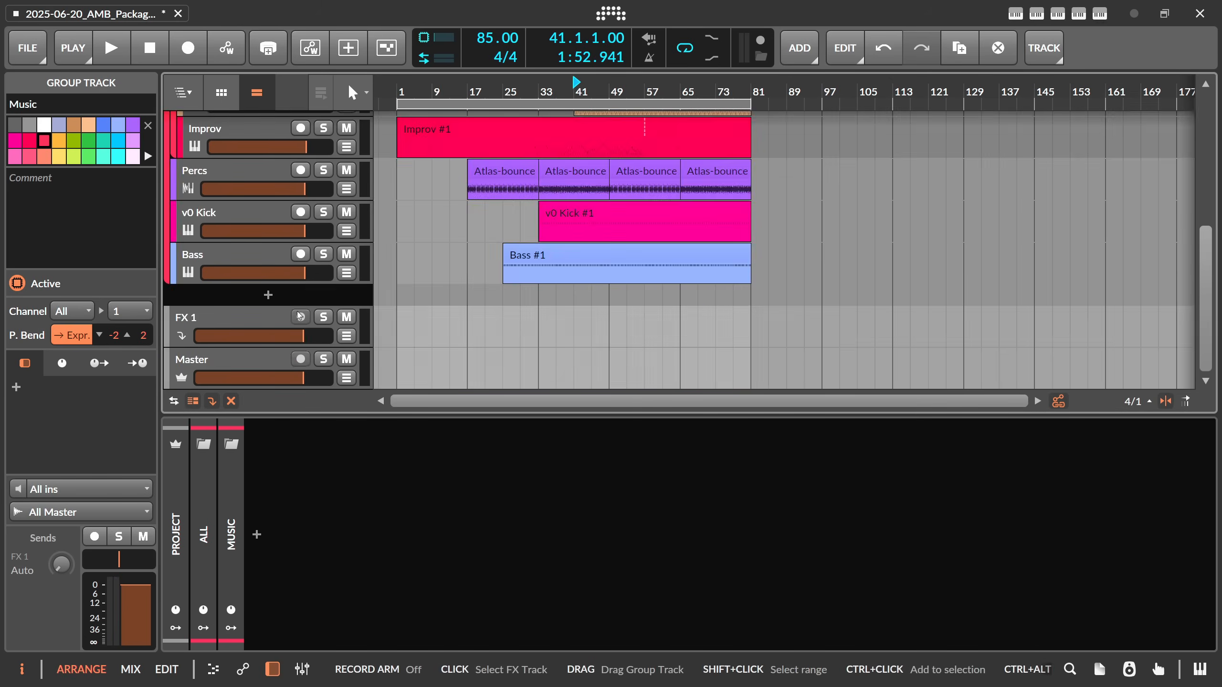
{"action": "scroll", "coordinate": [291, 302], "scroll_direction": "up", "scroll_amount": 5}
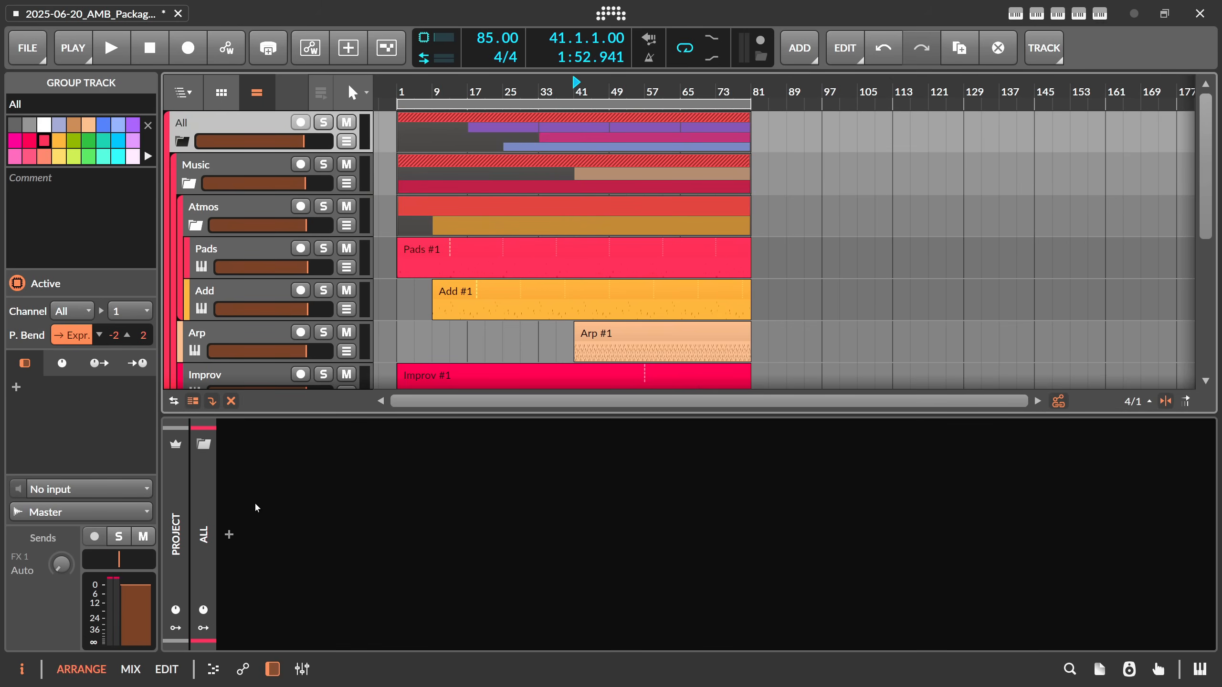
Step: Insert a Spectrum analyzer on the All group track
{"action": "left_click", "coordinate": [230, 534]}
{"action": "type", "text": "spec"}
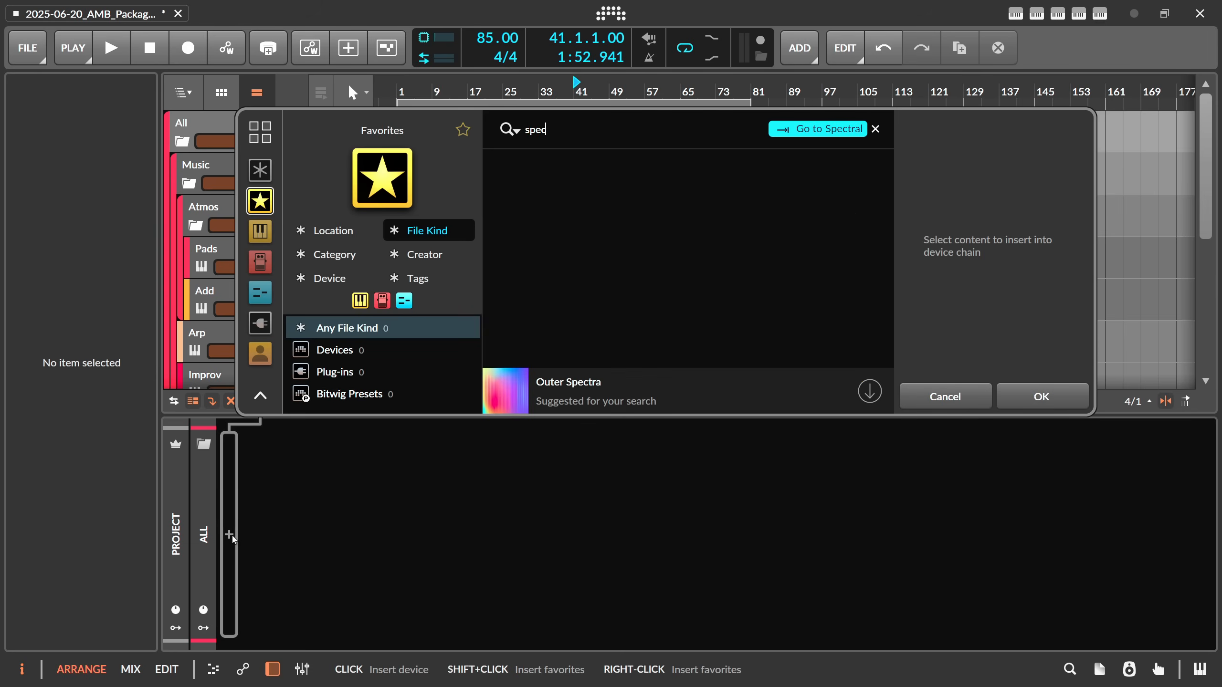
{"action": "left_click", "coordinate": [260, 170]}
{"action": "double_click", "coordinate": [568, 170]}
Step: Start playback and show the Master track's device chain
{"action": "key", "text": "space"}
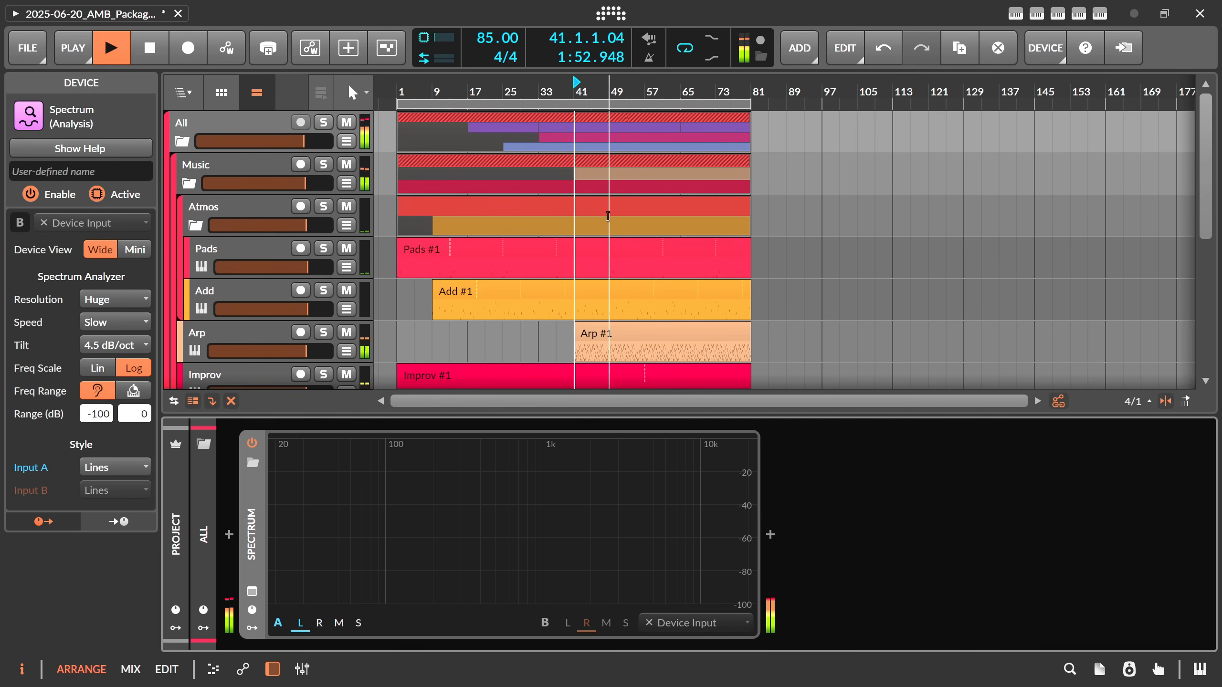
{"action": "scroll", "coordinate": [321, 257], "scroll_direction": "down", "scroll_amount": 5}
{"action": "left_click", "coordinate": [231, 366]}
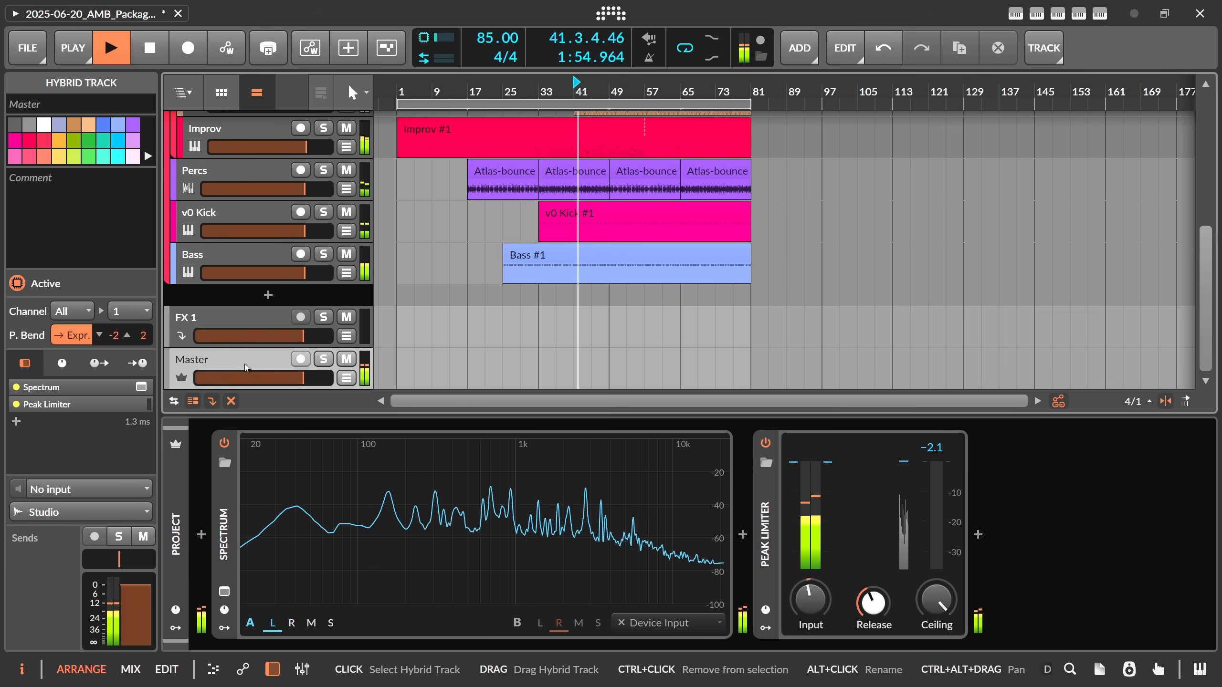
{"action": "scroll", "coordinate": [269, 241], "scroll_direction": "up", "scroll_amount": 6}
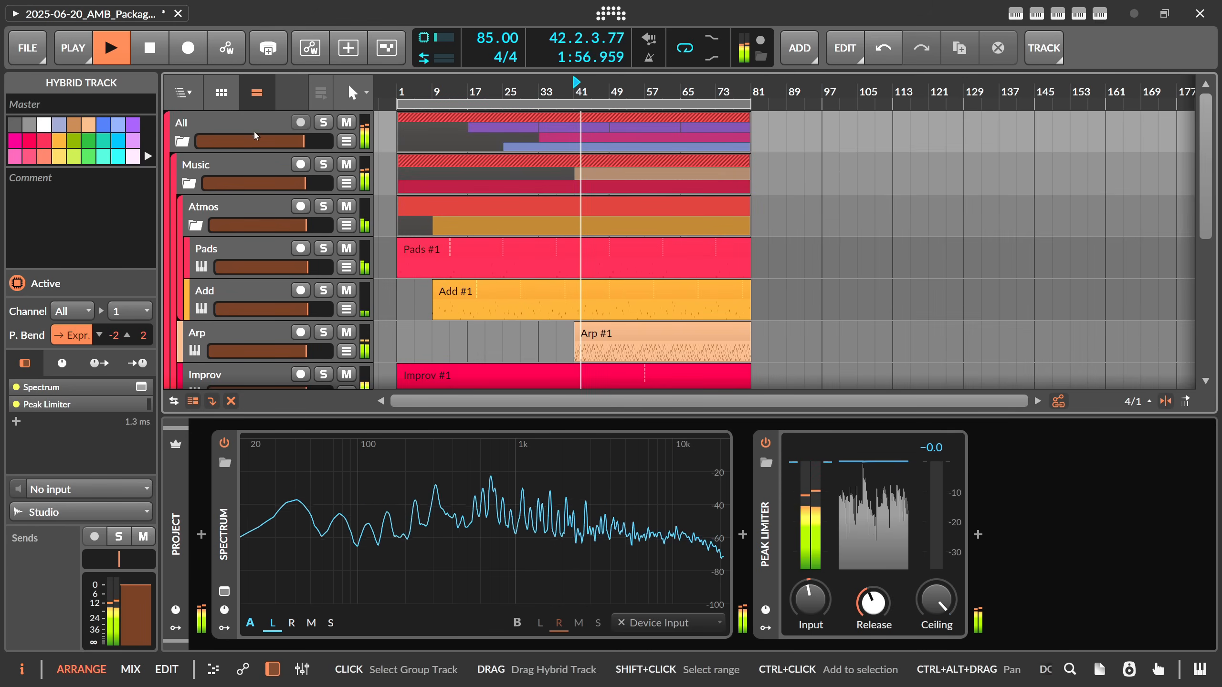
Step: Delete the Spectrum analyzer from the All group track
{"action": "left_click", "coordinate": [240, 129]}
{"action": "left_click", "coordinate": [255, 511]}
{"action": "key", "text": "Delete"}
Step: Show the Master track's devices again and turn its volume down strongly
{"action": "scroll", "coordinate": [317, 288], "scroll_direction": "down", "scroll_amount": 6}
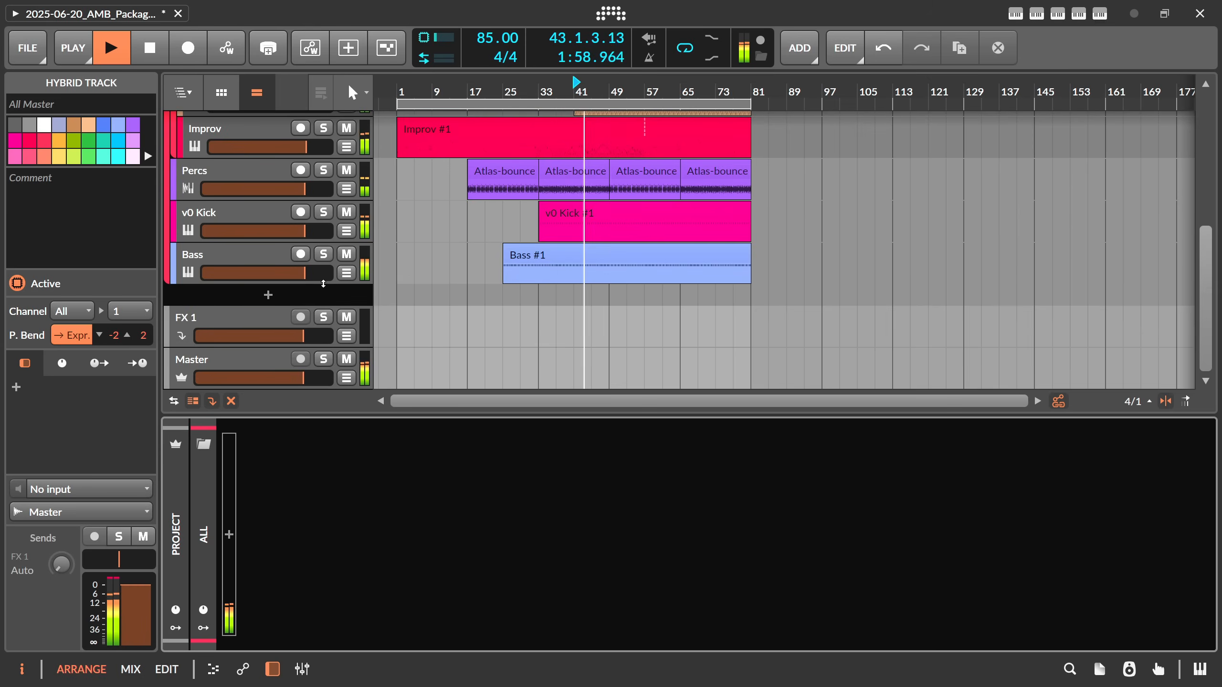
{"action": "left_click", "coordinate": [269, 362]}
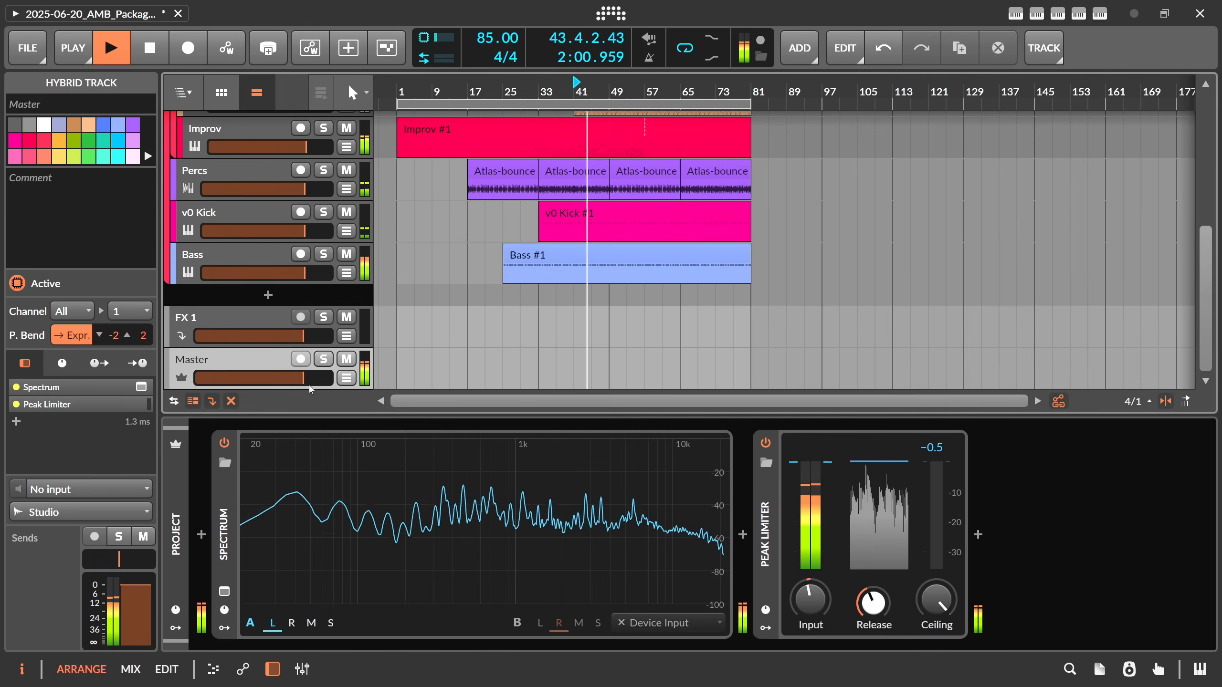
{"action": "left_click_drag", "start_coordinate": [307, 379], "coordinate": [222, 378]}
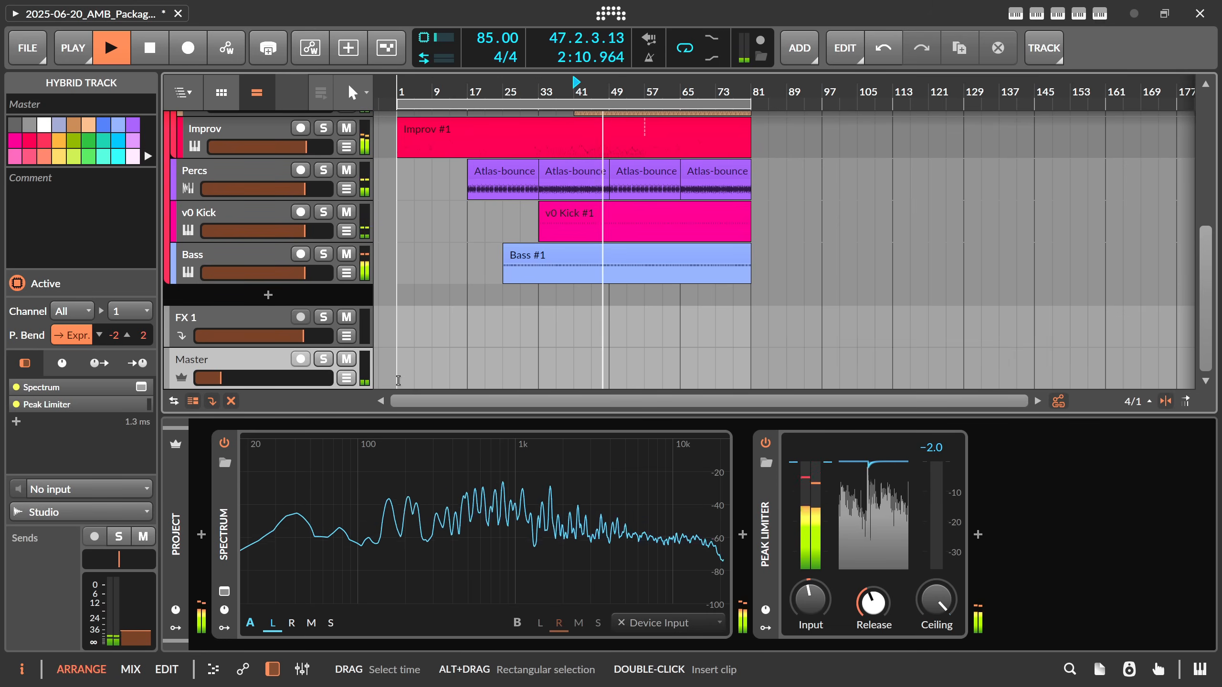
Step: Look through all tracks of the playing arrangement alongside the Master's Spectrum and Peak Limiter
{"action": "scroll", "coordinate": [260, 274], "scroll_direction": "up", "scroll_amount": 6}
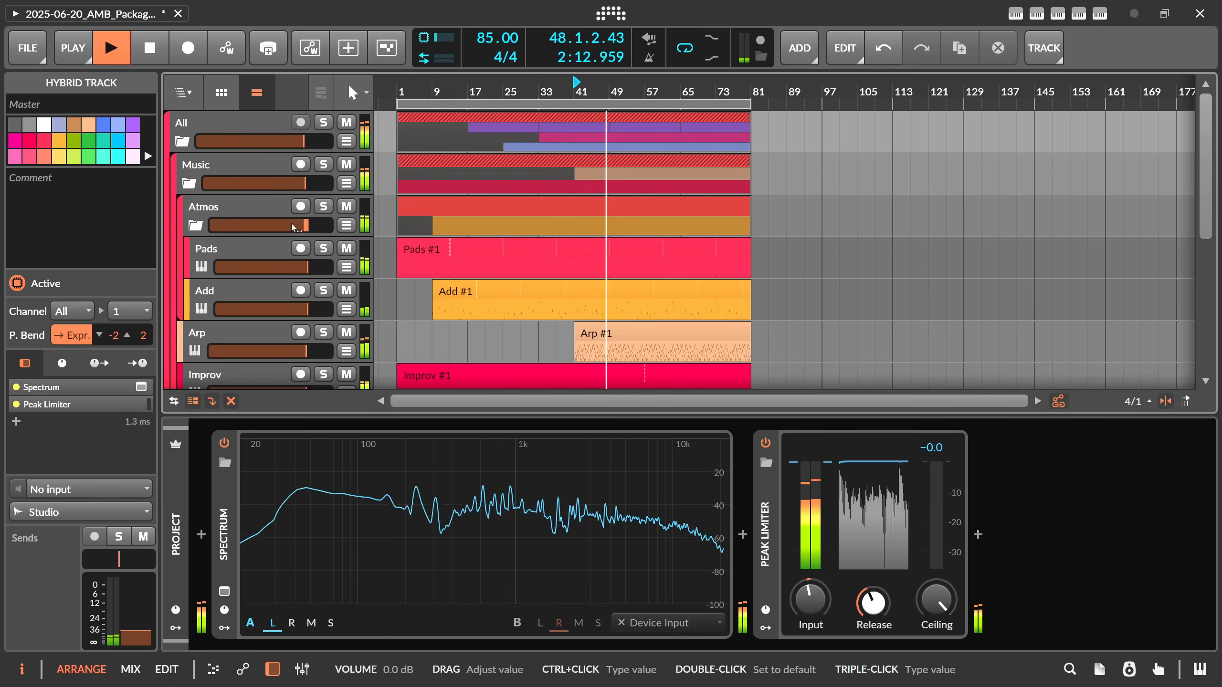
{"action": "scroll", "coordinate": [264, 319], "scroll_direction": "down", "scroll_amount": 4}
{"action": "scroll", "coordinate": [263, 319], "scroll_direction": "up", "scroll_amount": 4}
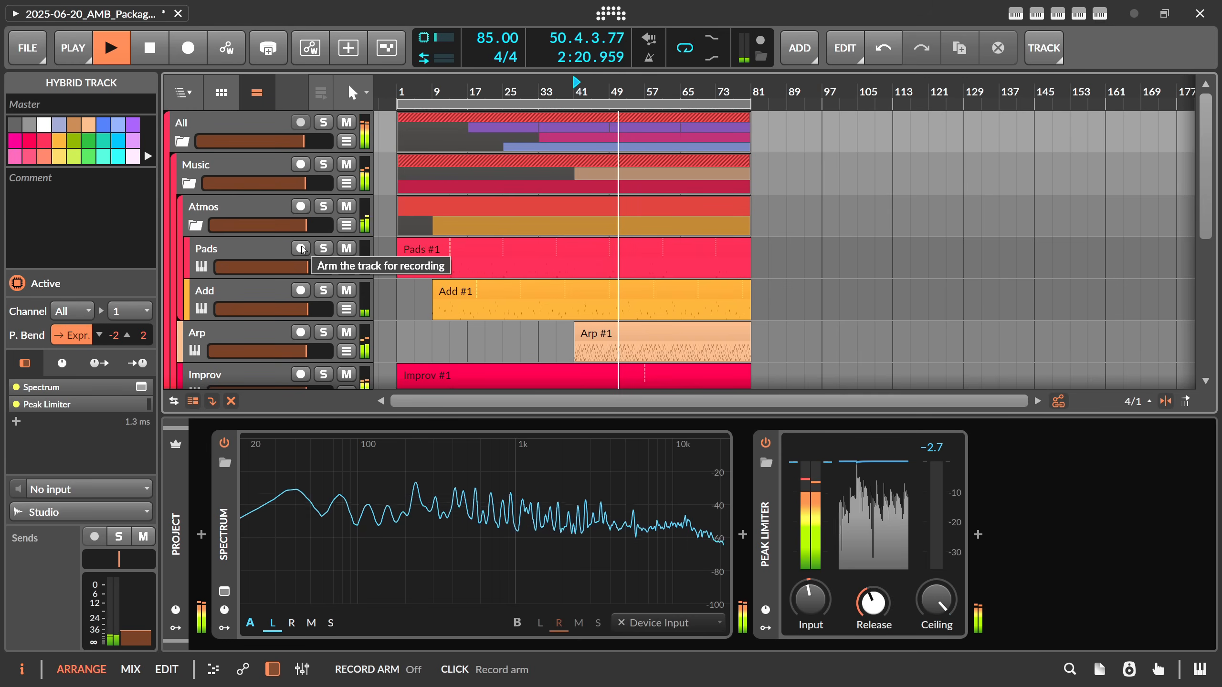
{"action": "scroll", "coordinate": [272, 182], "scroll_direction": "down", "scroll_amount": 5}
{"action": "scroll", "coordinate": [271, 182], "scroll_direction": "up", "scroll_amount": 5}
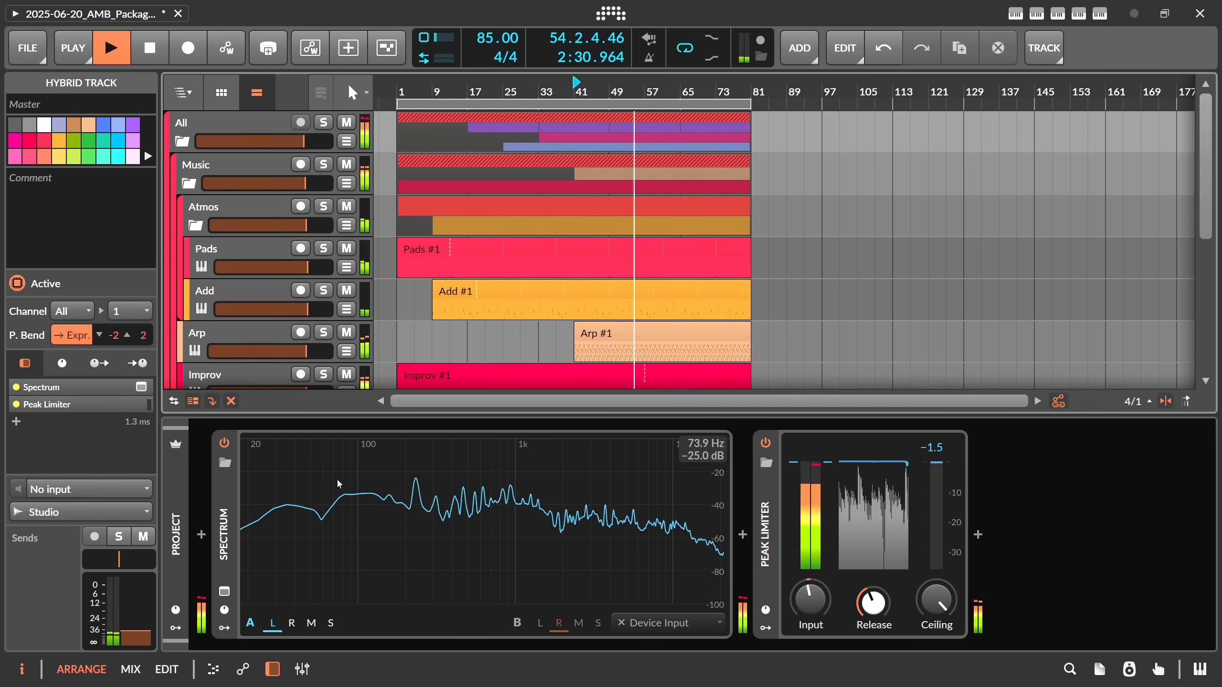
{"action": "scroll", "coordinate": [260, 359], "scroll_direction": "down", "scroll_amount": 5}
{"action": "scroll", "coordinate": [259, 360], "scroll_direction": "up", "scroll_amount": 2}
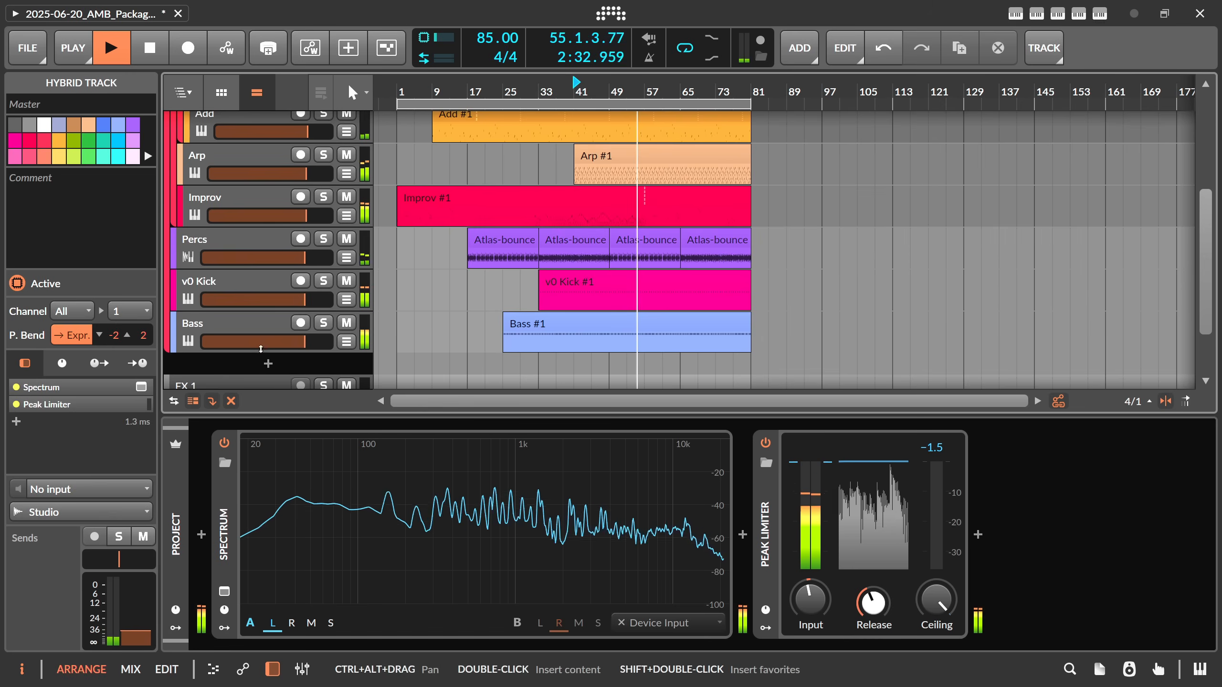
{"action": "scroll", "coordinate": [259, 360], "scroll_direction": "down", "scroll_amount": 2}
{"action": "scroll", "coordinate": [259, 360], "scroll_direction": "up", "scroll_amount": 5}
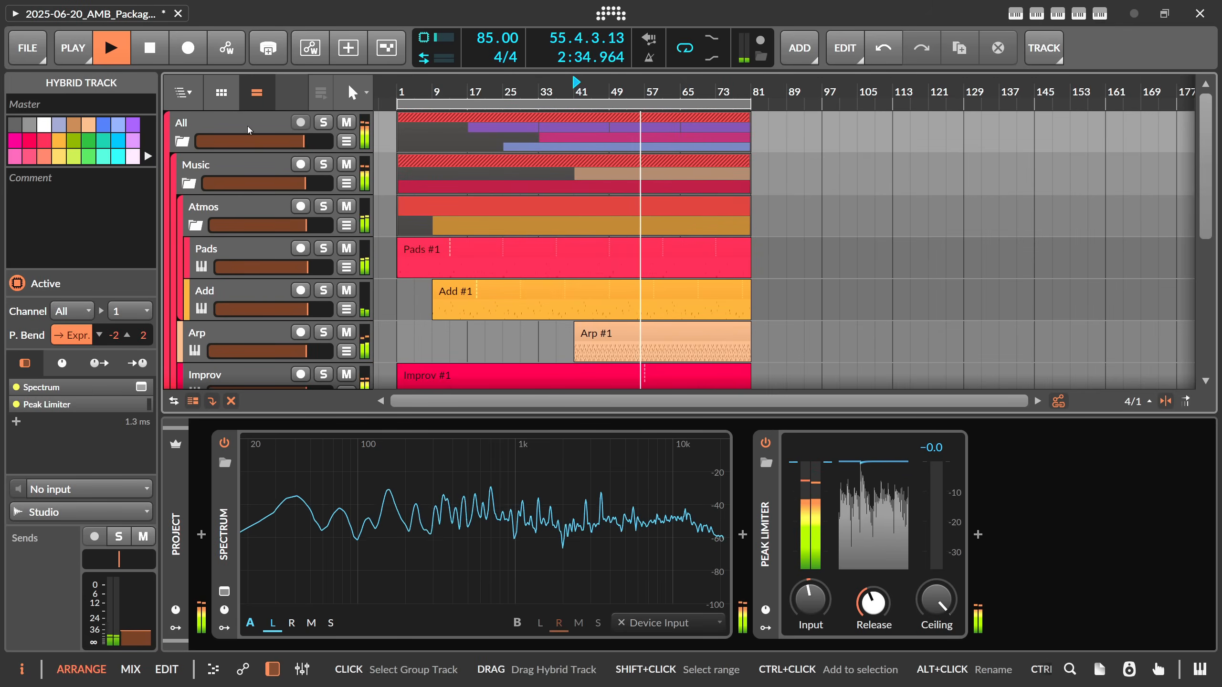
Step: Move the Pads and Add tracks from the Atmos group into the Music group and delete the Atmos group
{"action": "left_click", "coordinate": [279, 174]}
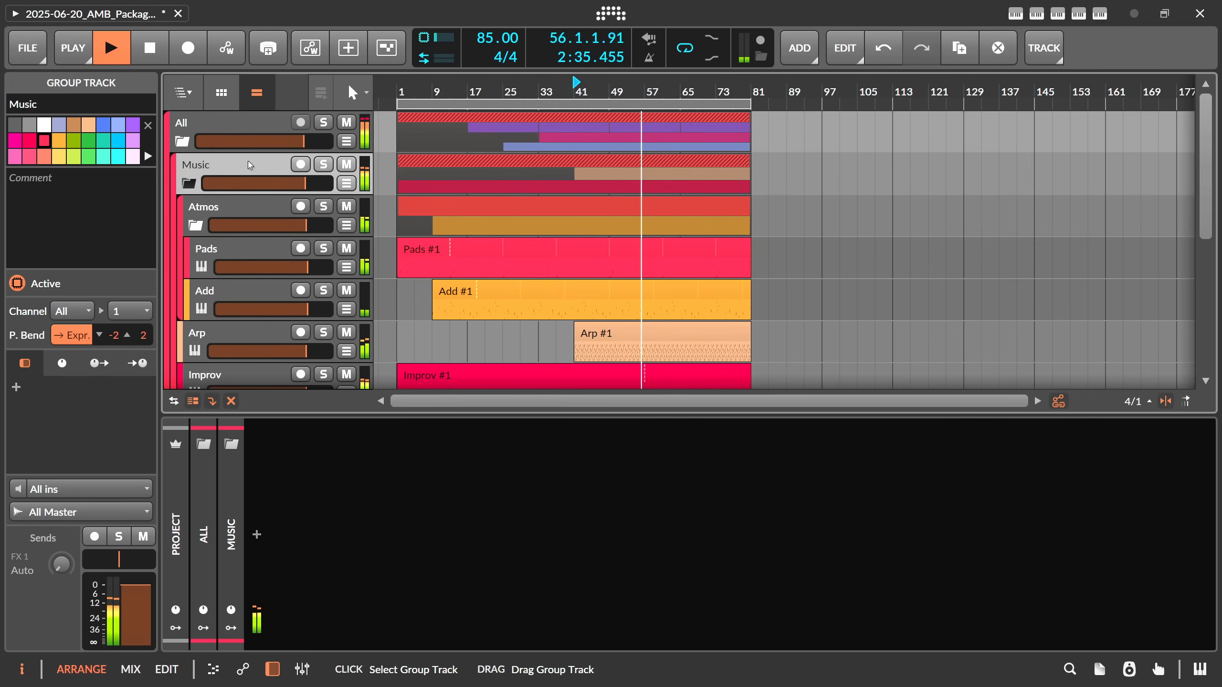
{"action": "left_click", "coordinate": [279, 207]}
{"action": "left_click", "coordinate": [274, 176]}
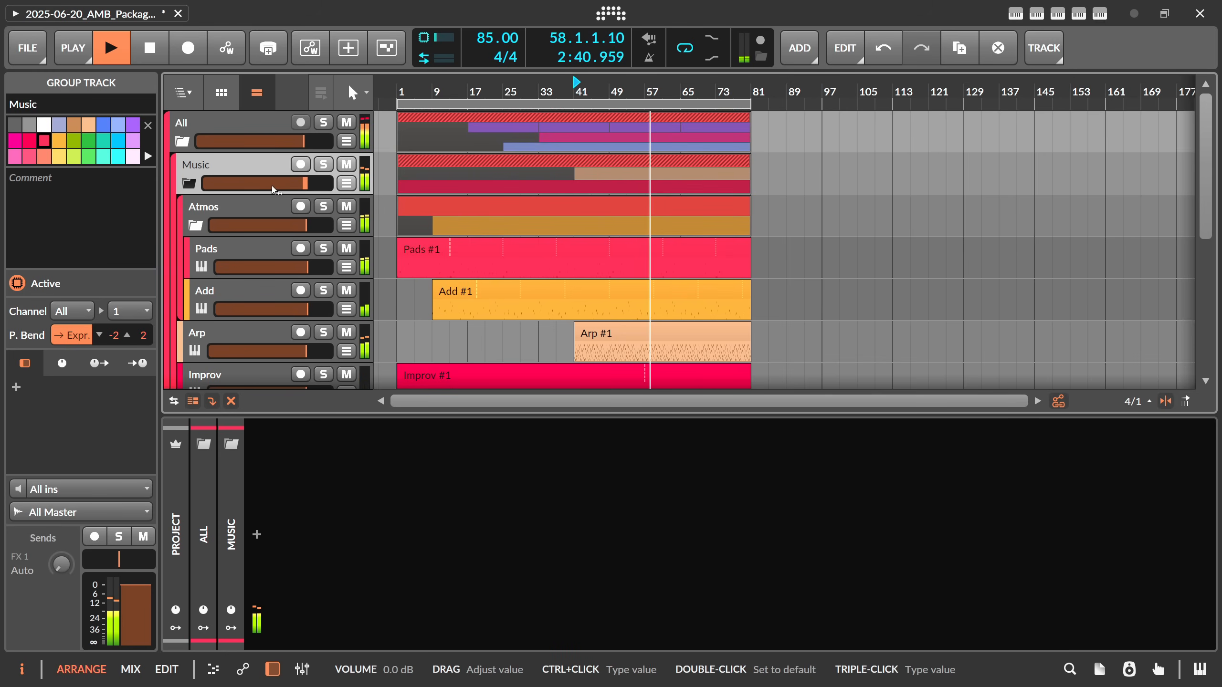
{"action": "left_click", "coordinate": [246, 212]}
{"action": "left_click", "coordinate": [229, 250]}
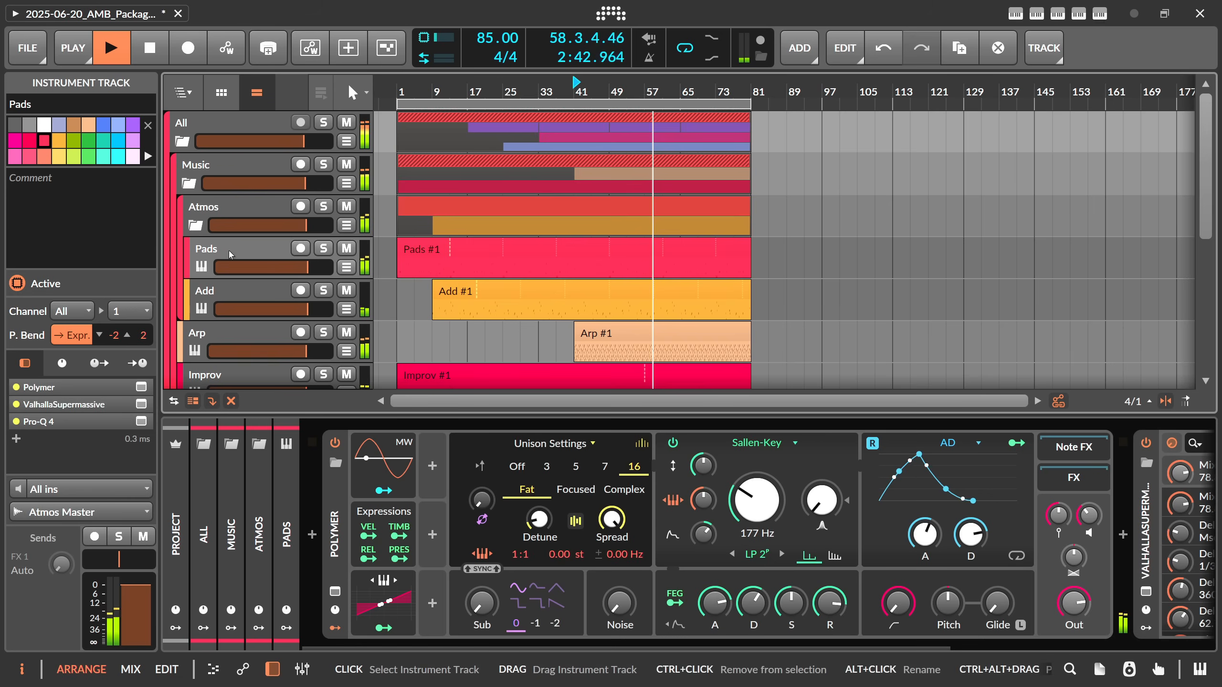
{"action": "left_click", "coordinate": [224, 291]}
{"action": "left_click", "coordinate": [228, 250], "text": "shift"}
{"action": "left_click_drag", "start_coordinate": [228, 250], "coordinate": [223, 186]}
{"action": "left_click", "coordinate": [218, 210]}
{"action": "key", "text": "Delete"}
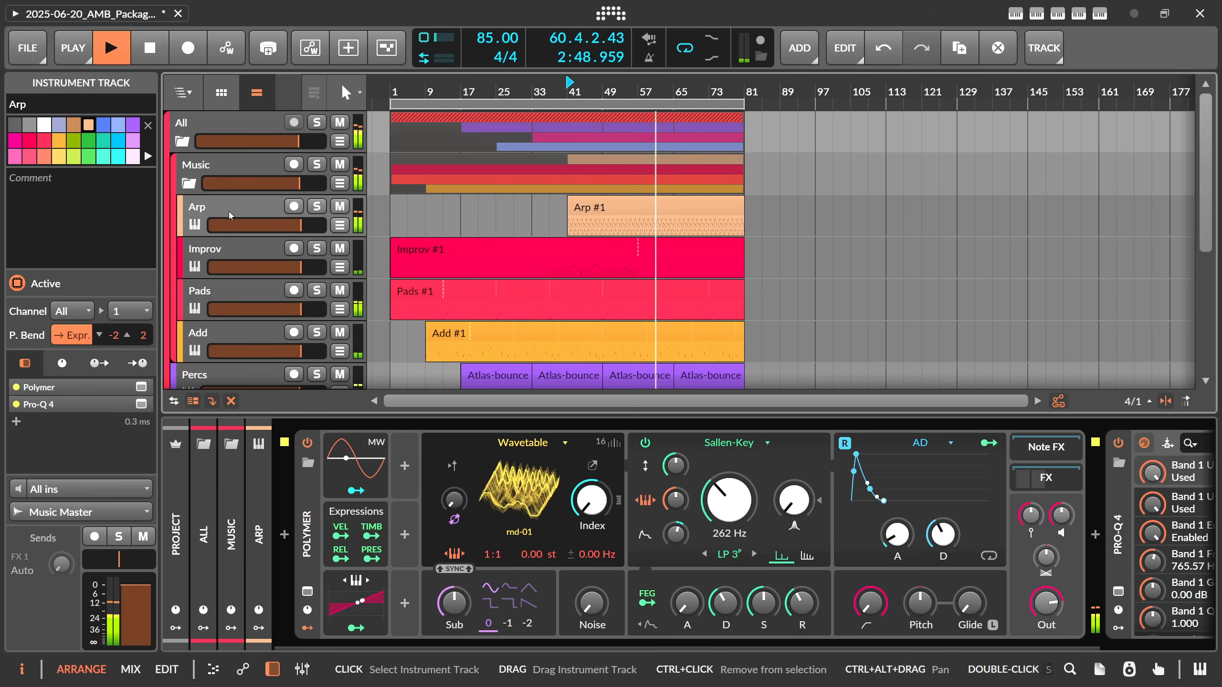
Step: Reduce the interface's display scaling so all tracks fit, and enlarge the song on the timeline
{"action": "scroll", "coordinate": [236, 221], "scroll_direction": "down", "scroll_amount": 2}
{"action": "right_click", "coordinate": [483, 10]}
{"action": "left_click", "coordinate": [494, 47]}
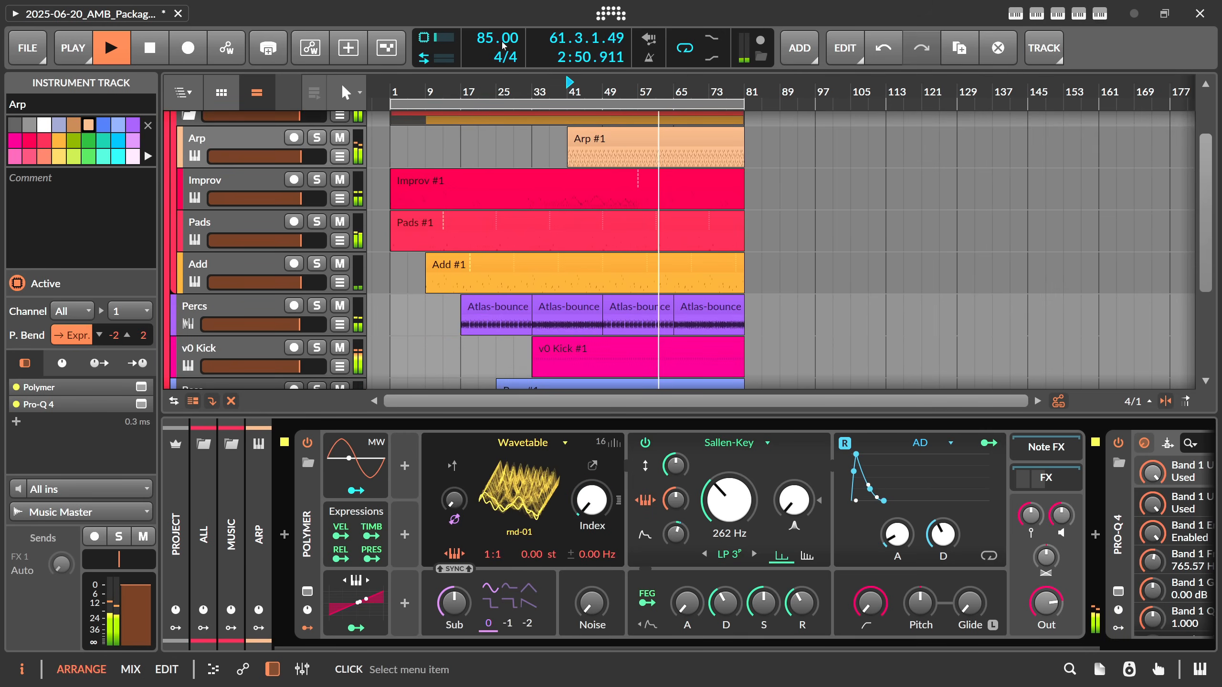
{"action": "right_click", "coordinate": [479, 11]}
{"action": "left_click", "coordinate": [493, 42]}
{"action": "left_click_drag", "start_coordinate": [456, 66], "coordinate": [456, 96]}
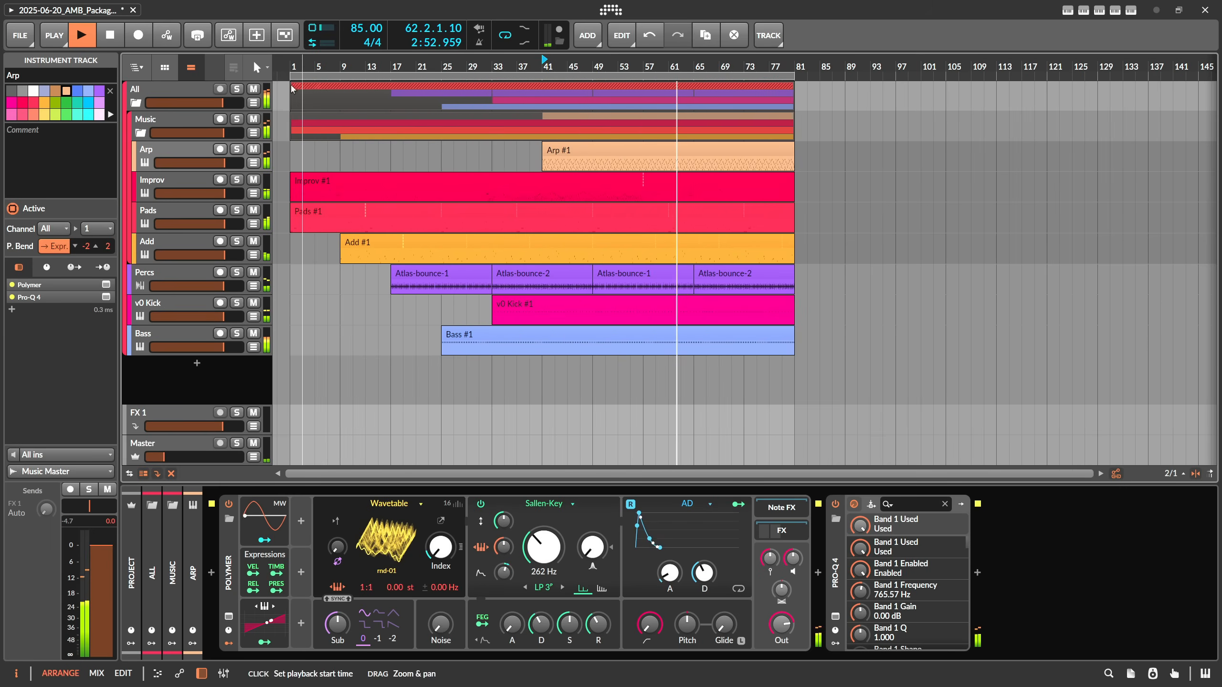
Step: Solo the Arp track and readjust the Master volume to a moderate level below its default
{"action": "left_click", "coordinate": [197, 120]}
{"action": "left_click", "coordinate": [164, 150]}
{"action": "key", "text": "s"}
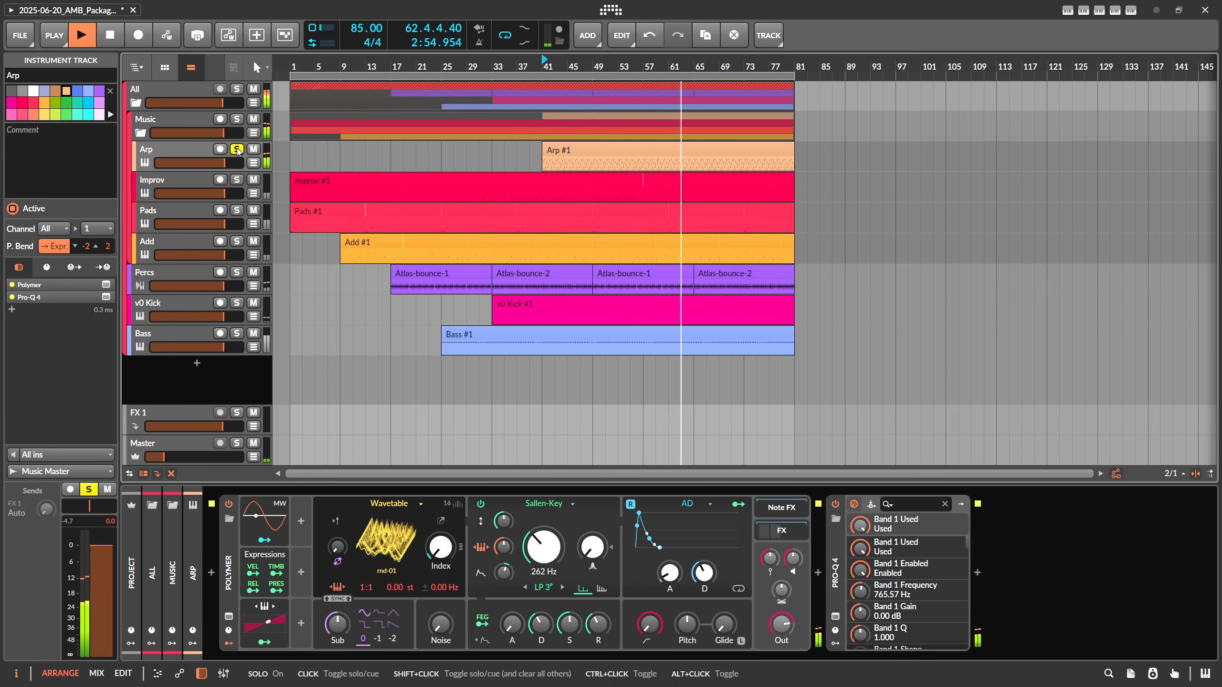
{"action": "double_click", "coordinate": [187, 458]}
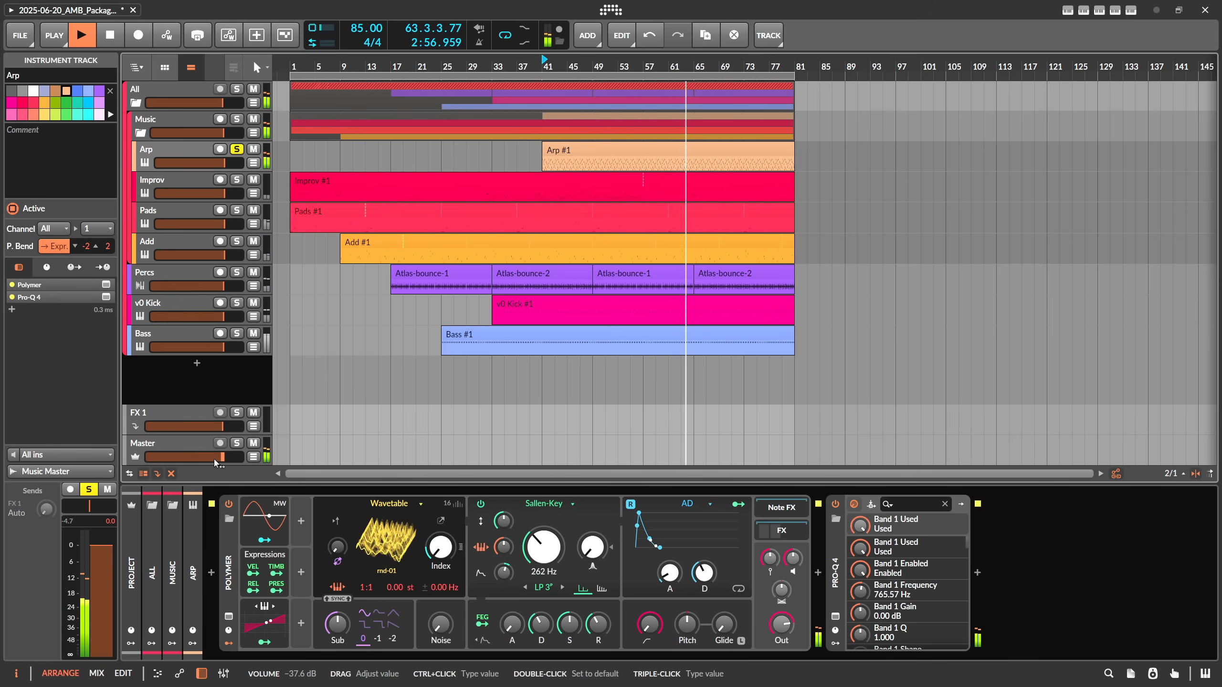
{"action": "left_click_drag", "start_coordinate": [218, 462], "coordinate": [180, 460]}
Step: Insert the Auto-Level preset after the Pro-Q 4 on the Arp track
{"action": "left_click", "coordinate": [977, 572]}
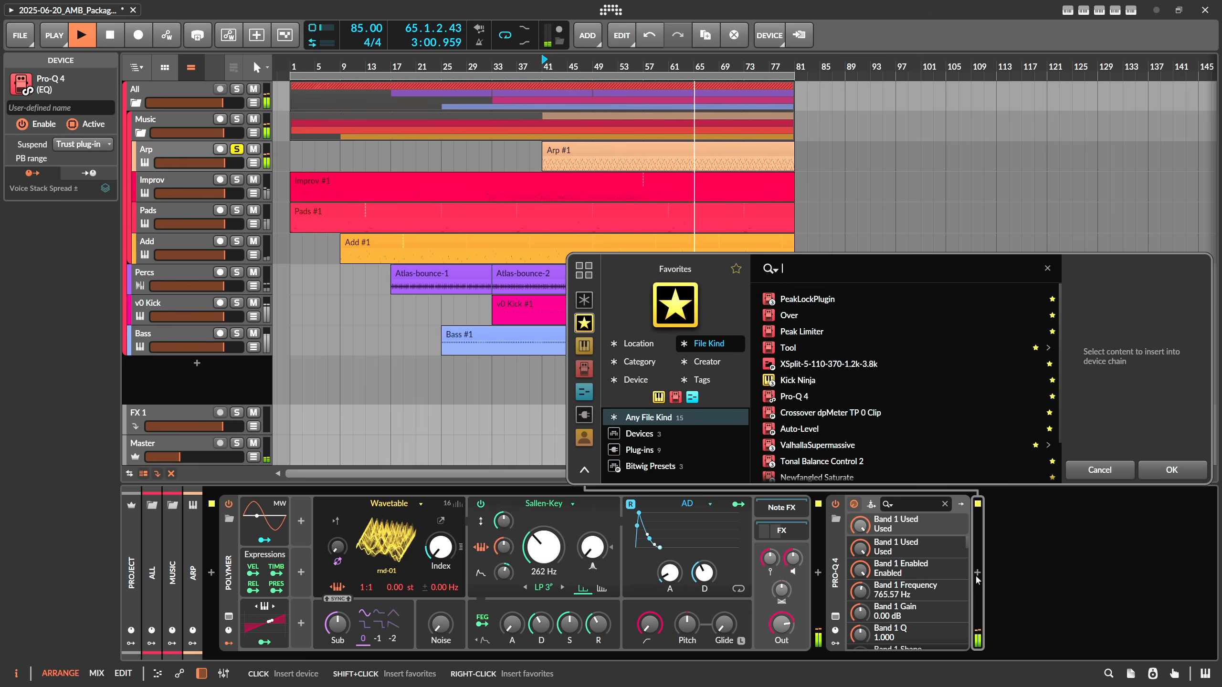
{"action": "type", "text": "auto"}
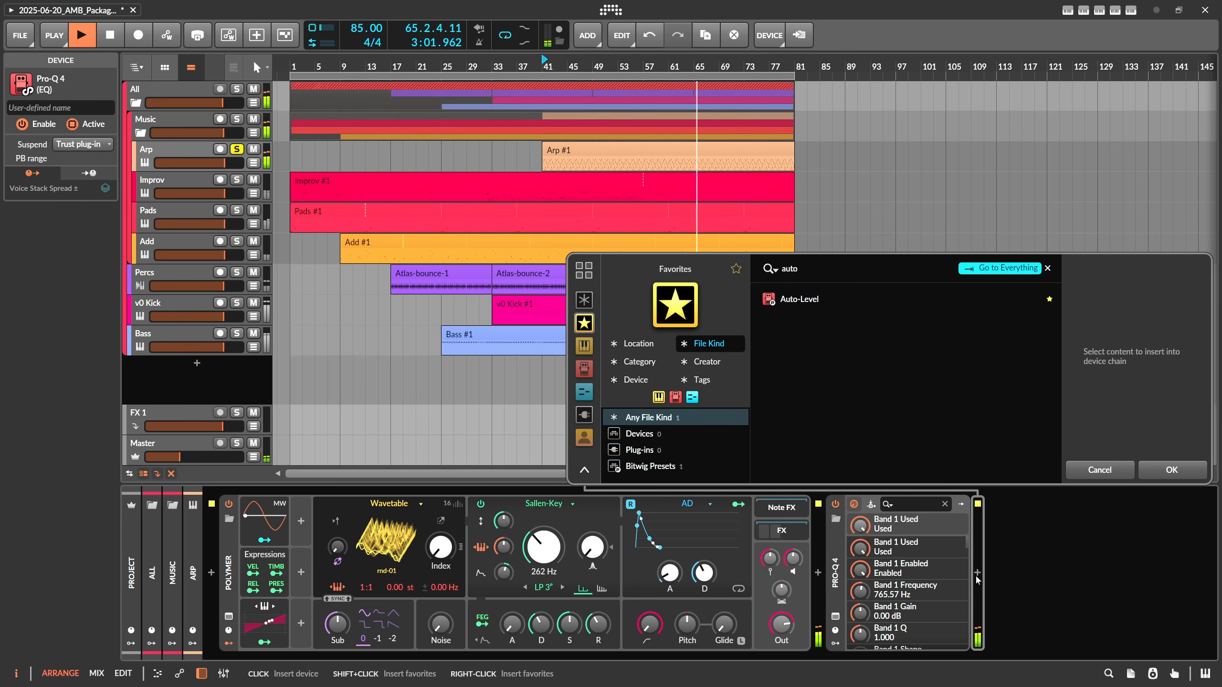
{"action": "double_click", "coordinate": [791, 301]}
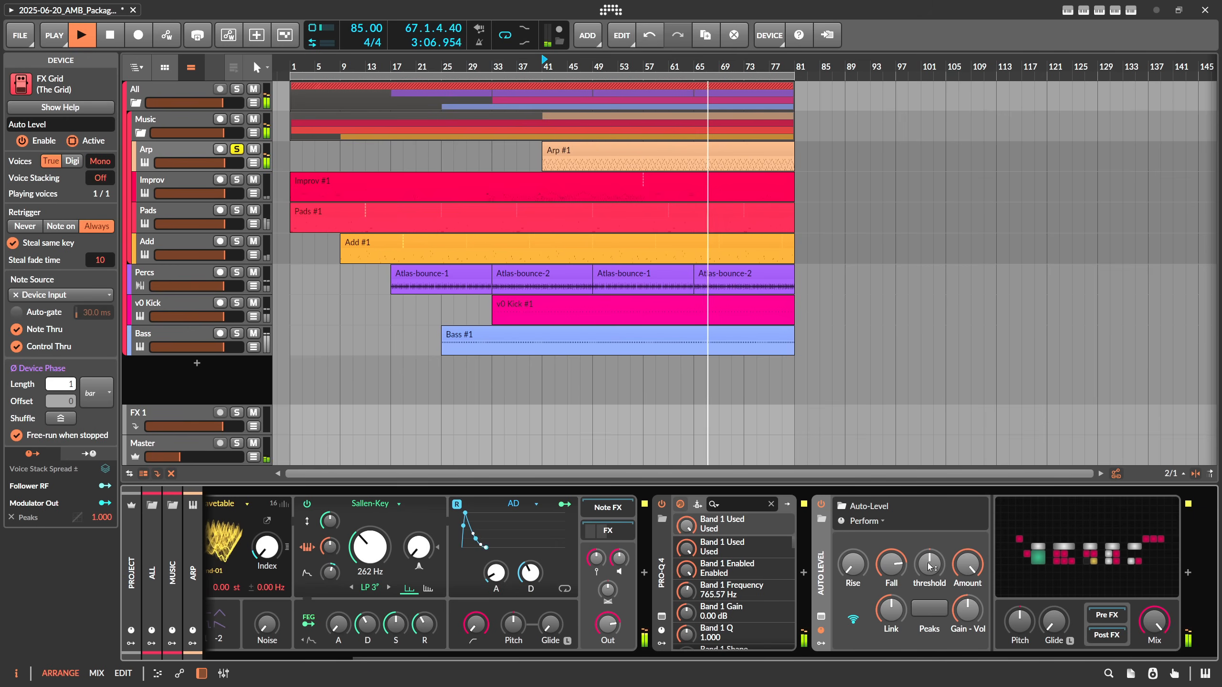
Step: Lower the Auto-Level's threshold to about -19.1 dB and try reduced Amount settings on the arp
{"action": "left_click_drag", "start_coordinate": [929, 564], "coordinate": [929, 608]}
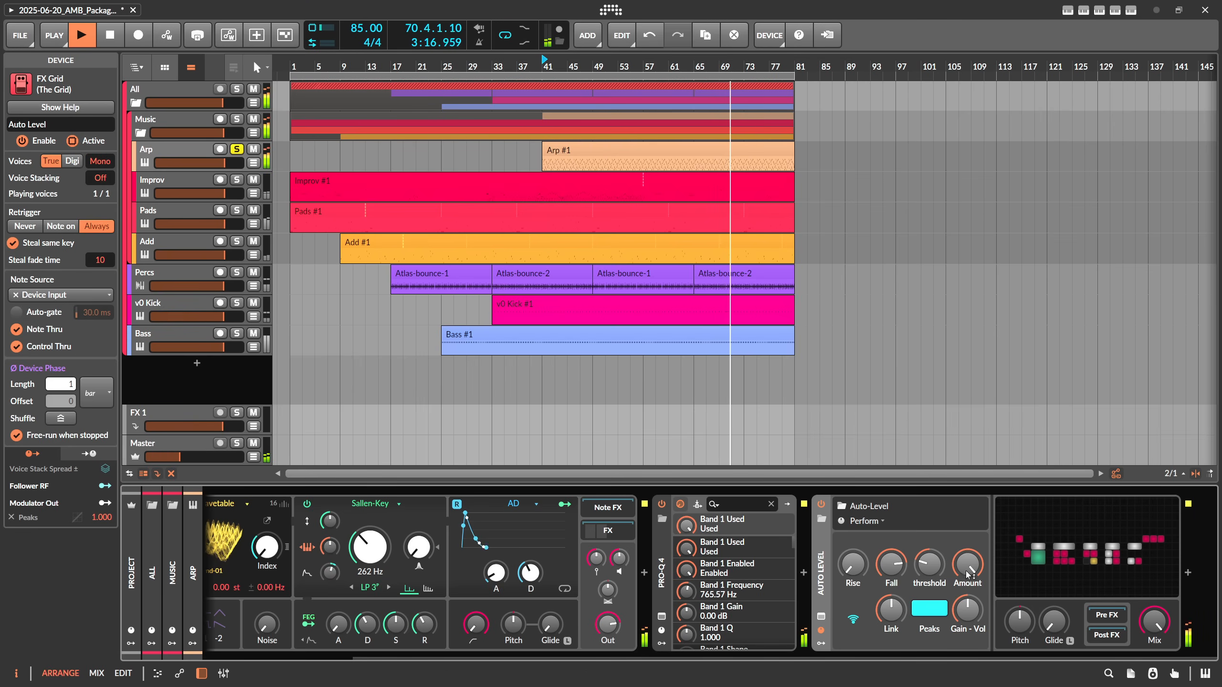
{"action": "left_click_drag", "start_coordinate": [968, 564], "coordinate": [968, 672]}
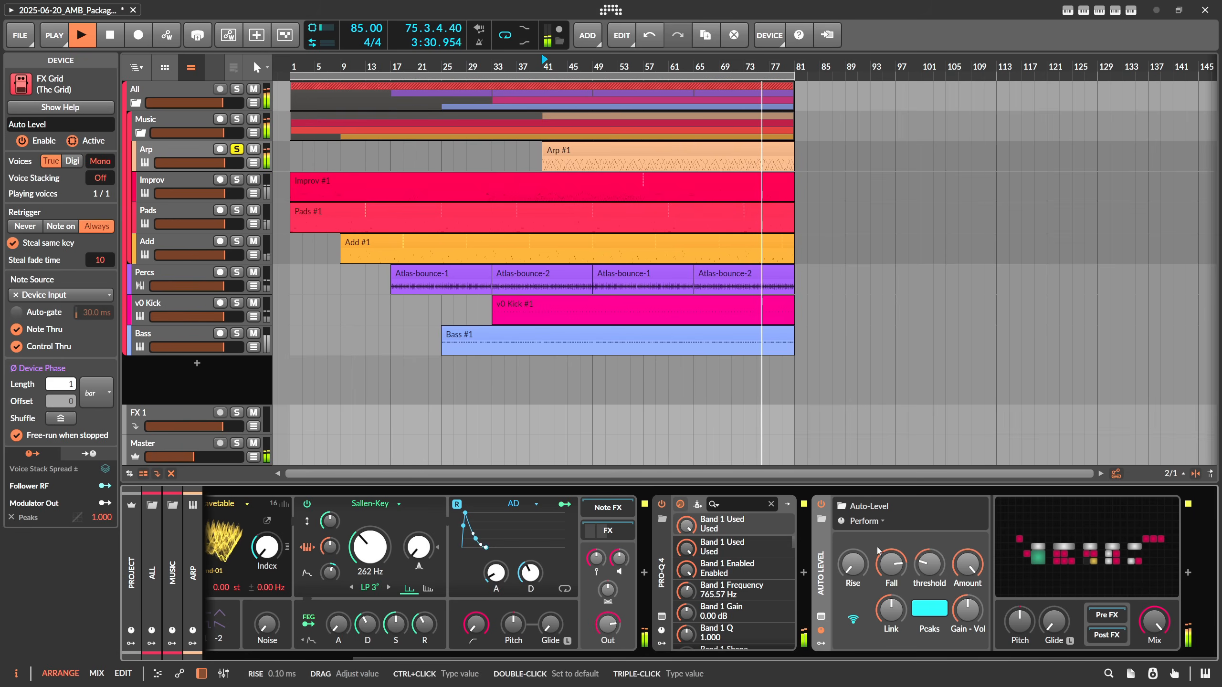
{"action": "mouse_move", "coordinate": [967, 564]}
{"action": "left_click_drag", "start_coordinate": [967, 564], "coordinate": [968, 592]}
Step: Open the Auto-Level's Grid patch and examine its whole layout, from Follow to Amount
{"action": "left_click", "coordinate": [1017, 558]}
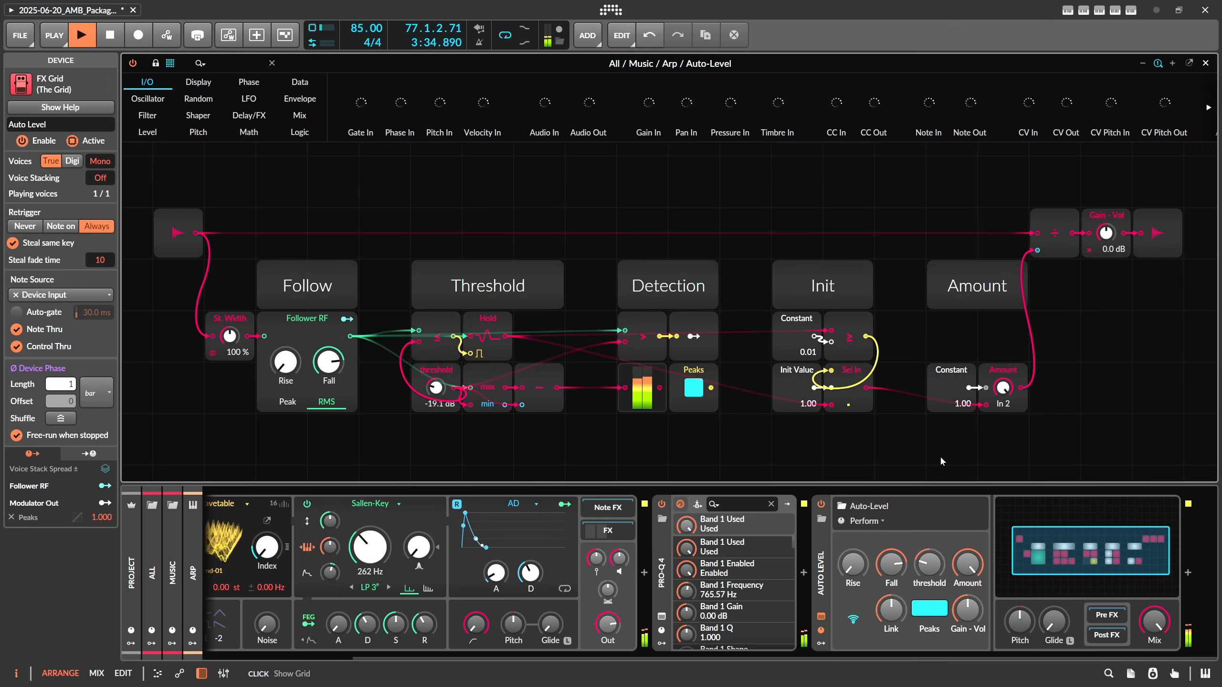
{"action": "scroll", "coordinate": [498, 219], "scroll_direction": "down", "scroll_amount": 4}
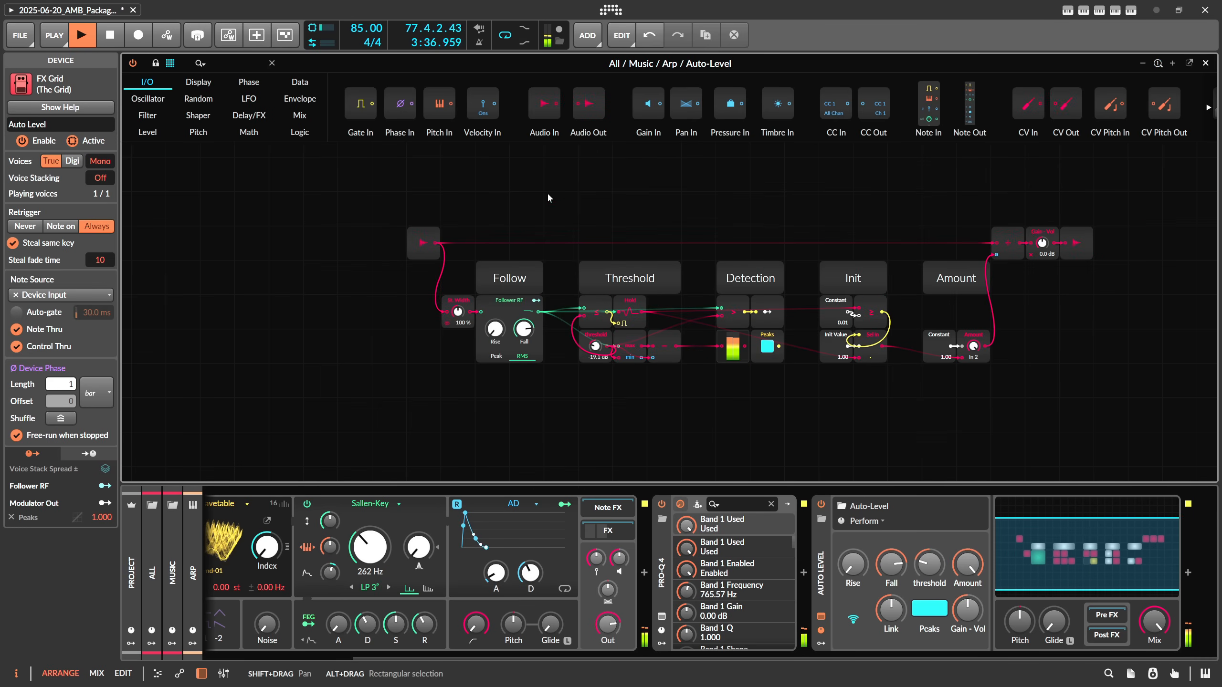
Step: Lower the Auto-Level's Gain - Vol on the Arp track to about -30.2 dB
{"action": "scroll", "coordinate": [556, 196], "scroll_direction": "down", "scroll_amount": 2}
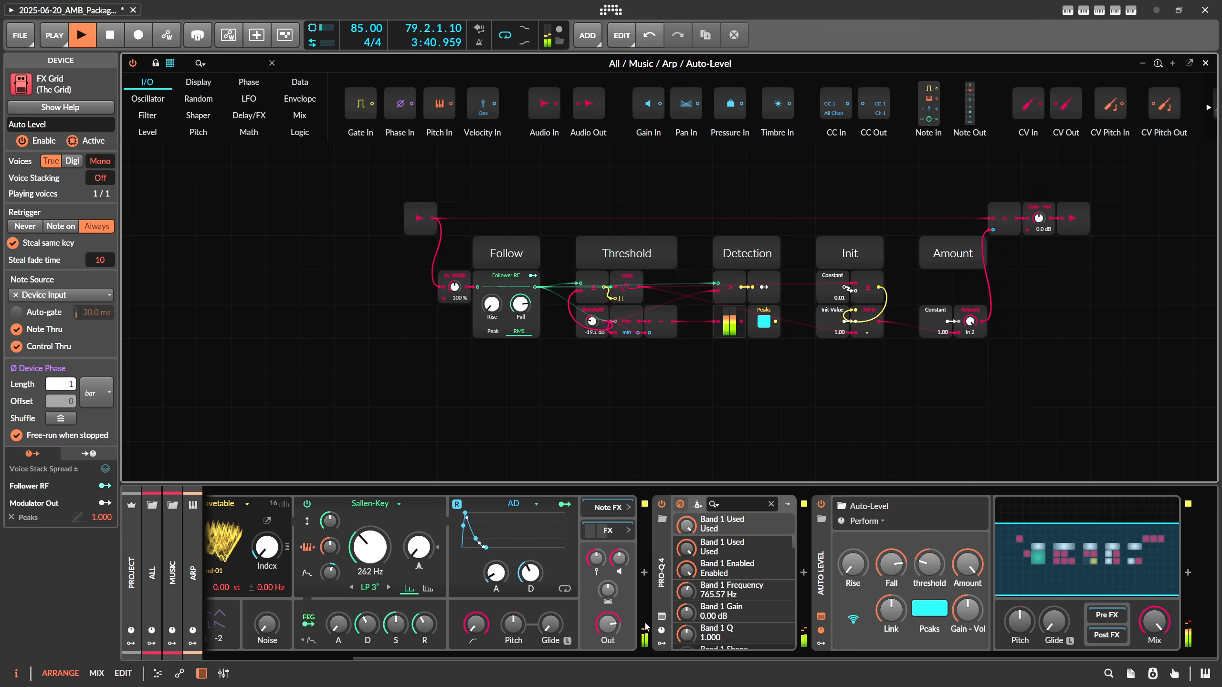
{"action": "left_click", "coordinate": [191, 604]}
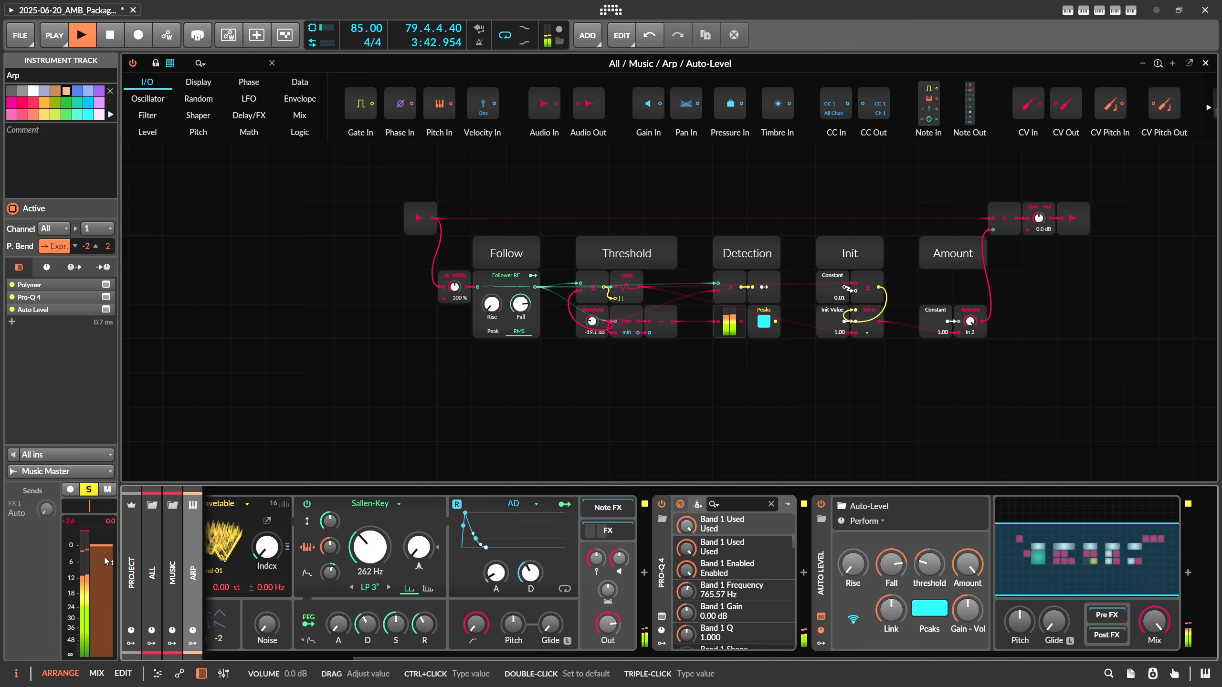
{"action": "left_click_drag", "start_coordinate": [967, 611], "coordinate": [967, 660]}
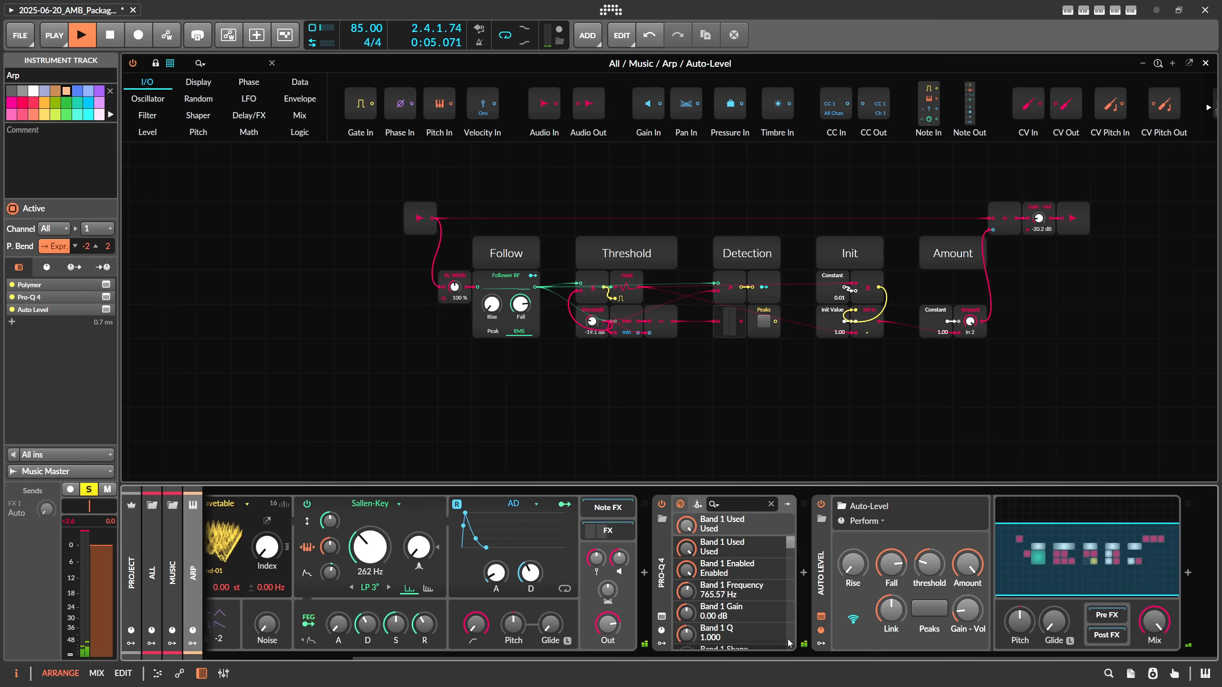
Step: Insert a Tilt EQ in the Auto-Level's Pre FX chain and group it into an FX Layer
{"action": "left_click", "coordinate": [1117, 616]}
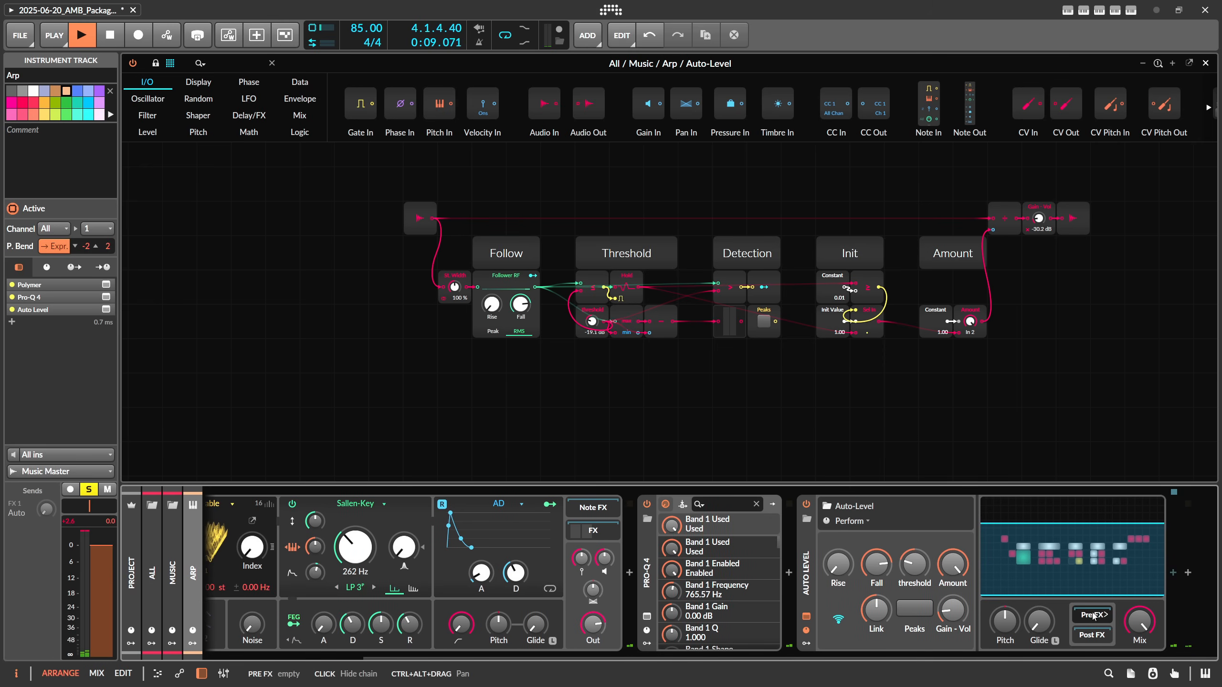
{"action": "left_click", "coordinate": [1173, 574]}
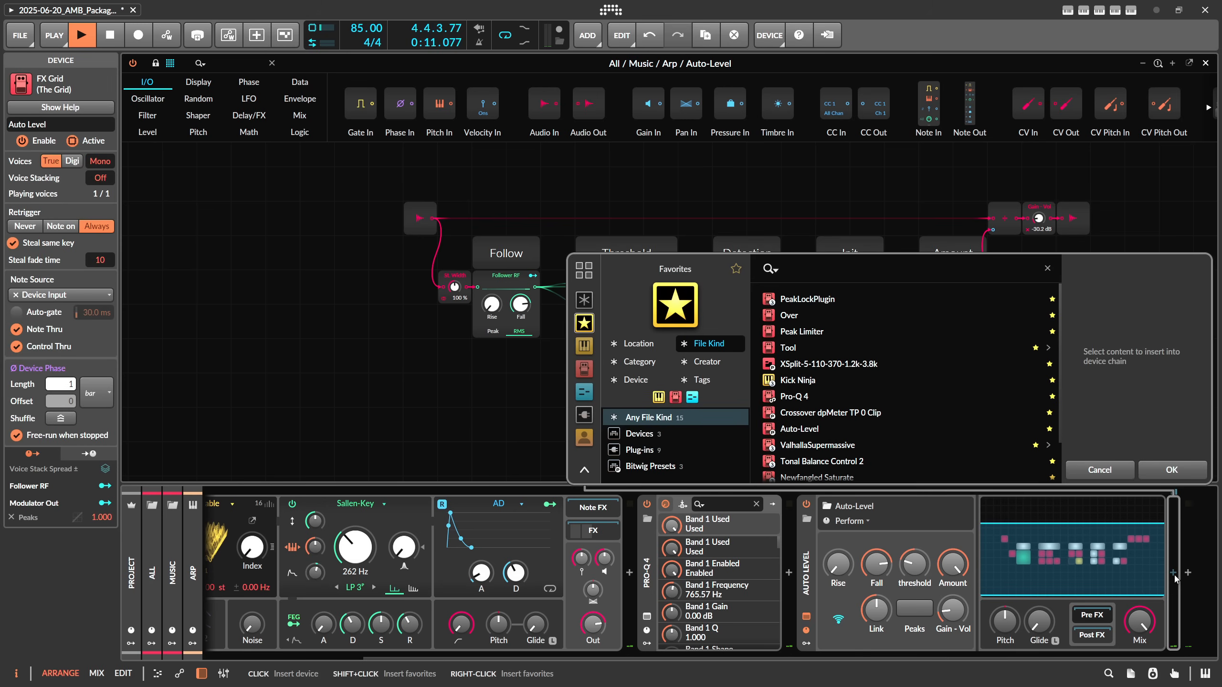
{"action": "type", "text": "til"}
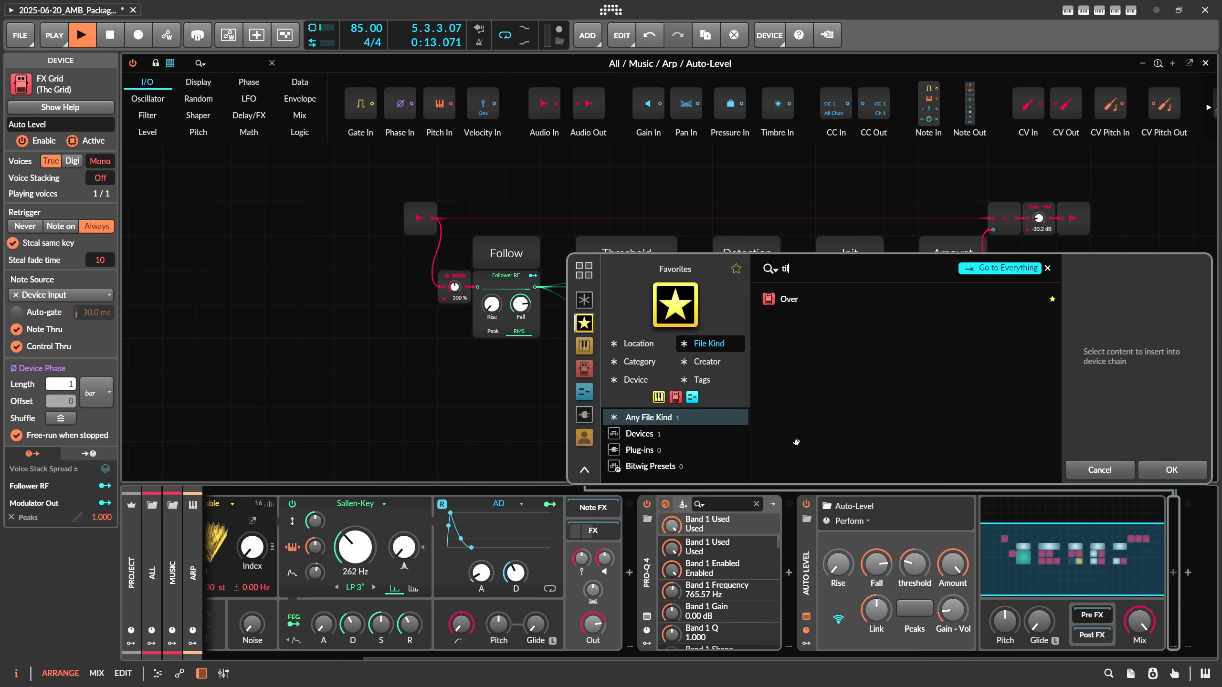
{"action": "left_click", "coordinate": [584, 299]}
{"action": "double_click", "coordinate": [791, 296]}
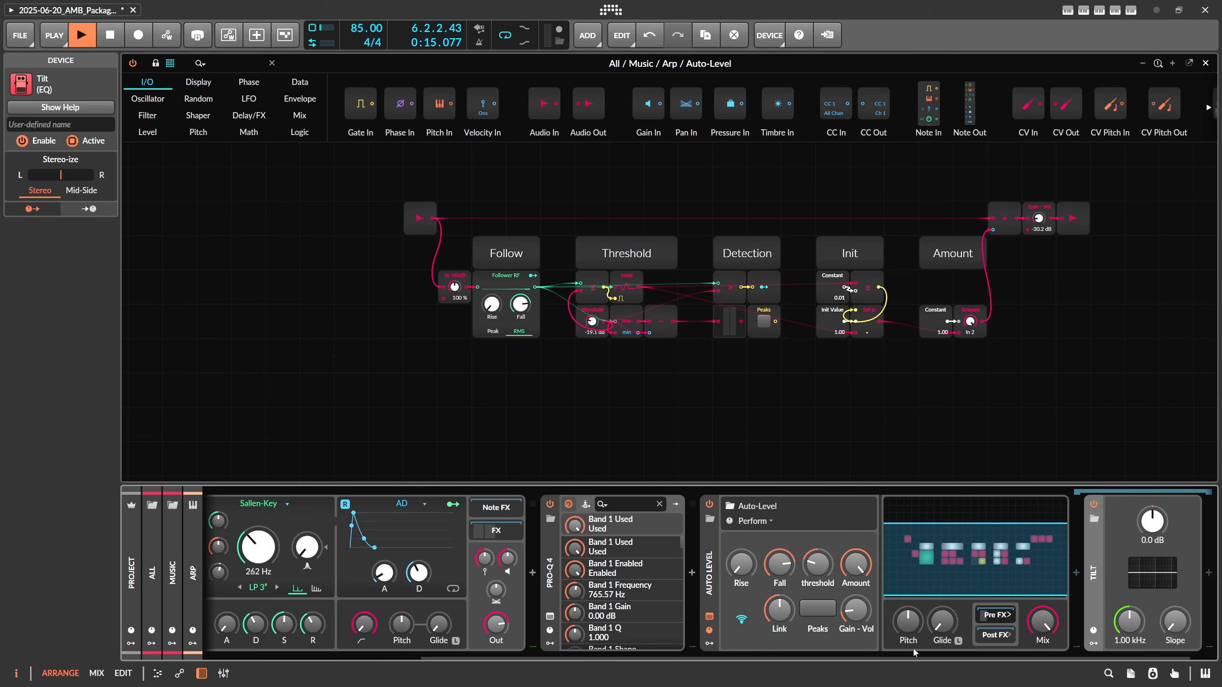
{"action": "key", "text": "ctrl+g"}
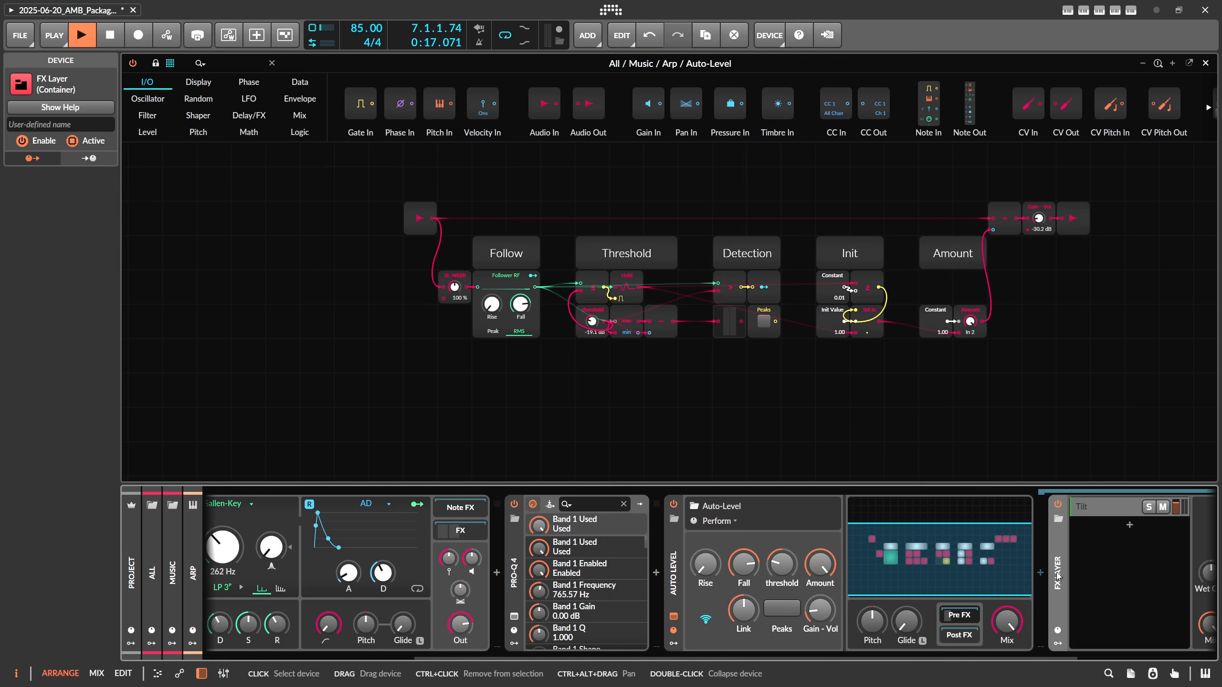
{"action": "left_click_drag", "start_coordinate": [950, 658], "coordinate": [1090, 660]}
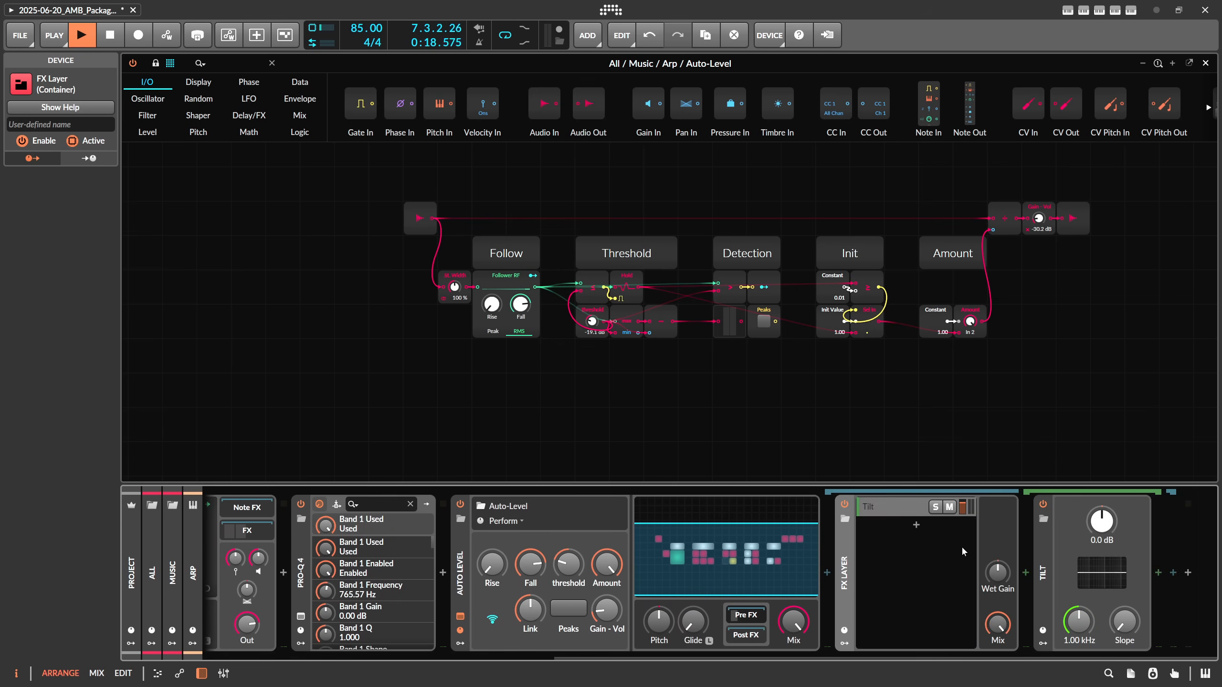
Step: Add a second layer with a Tool device to the FX Layer and mute the Tilt layer
{"action": "left_click", "coordinate": [918, 526]}
{"action": "type", "text": "tool"}
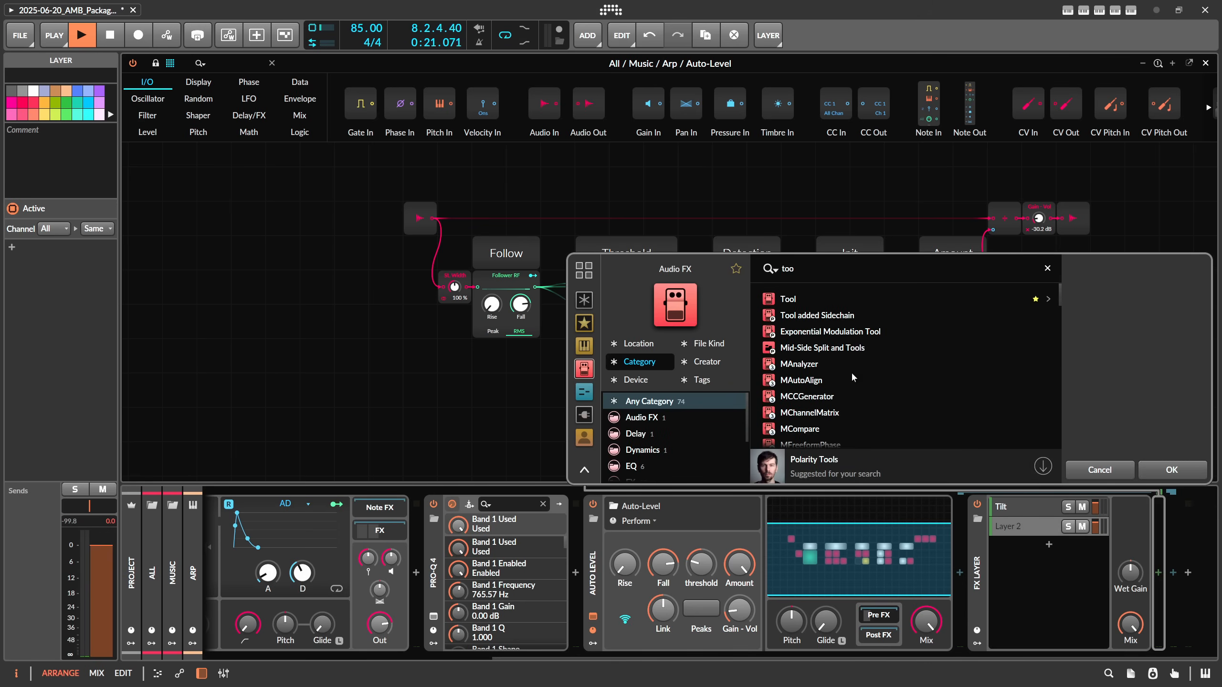
{"action": "double_click", "coordinate": [799, 302]}
{"action": "left_click_drag", "start_coordinate": [938, 659], "coordinate": [976, 659]}
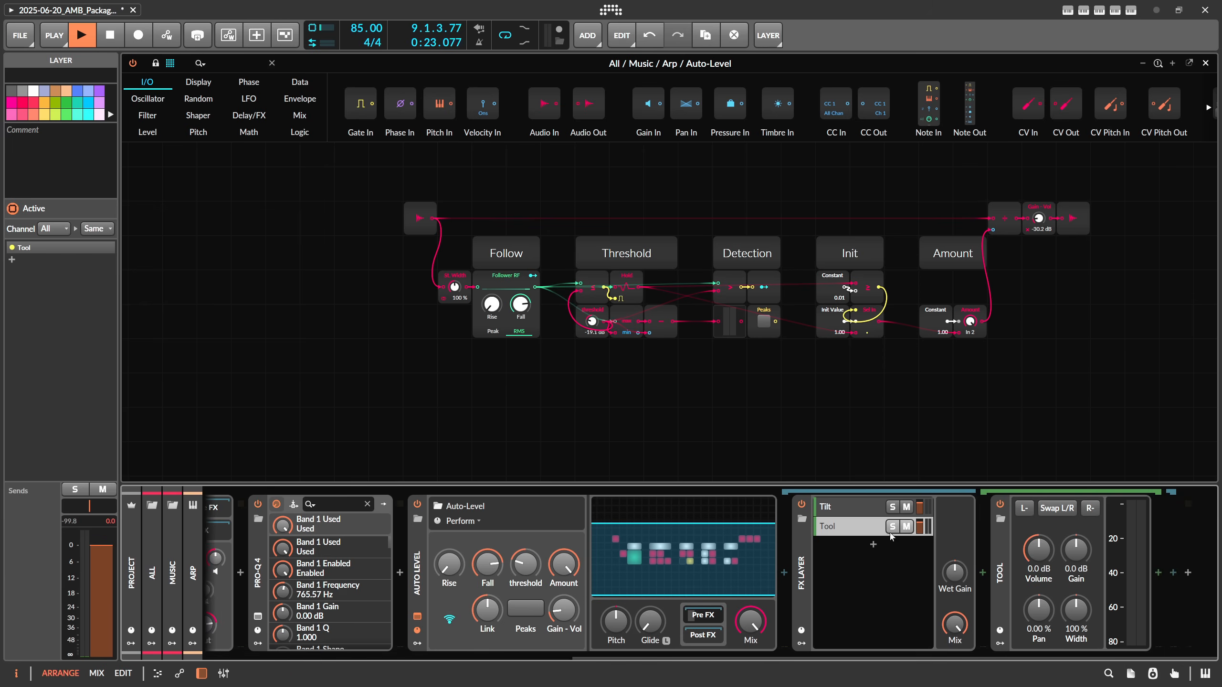
{"action": "left_click", "coordinate": [869, 508]}
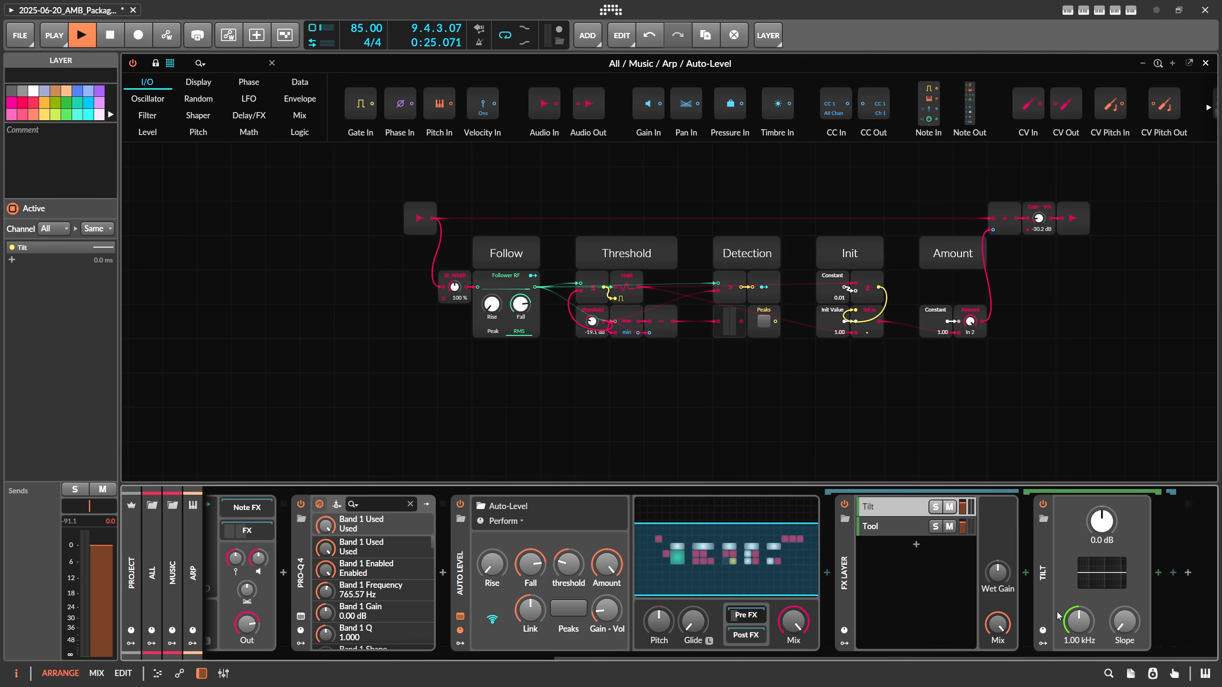
{"action": "left_click", "coordinate": [950, 510]}
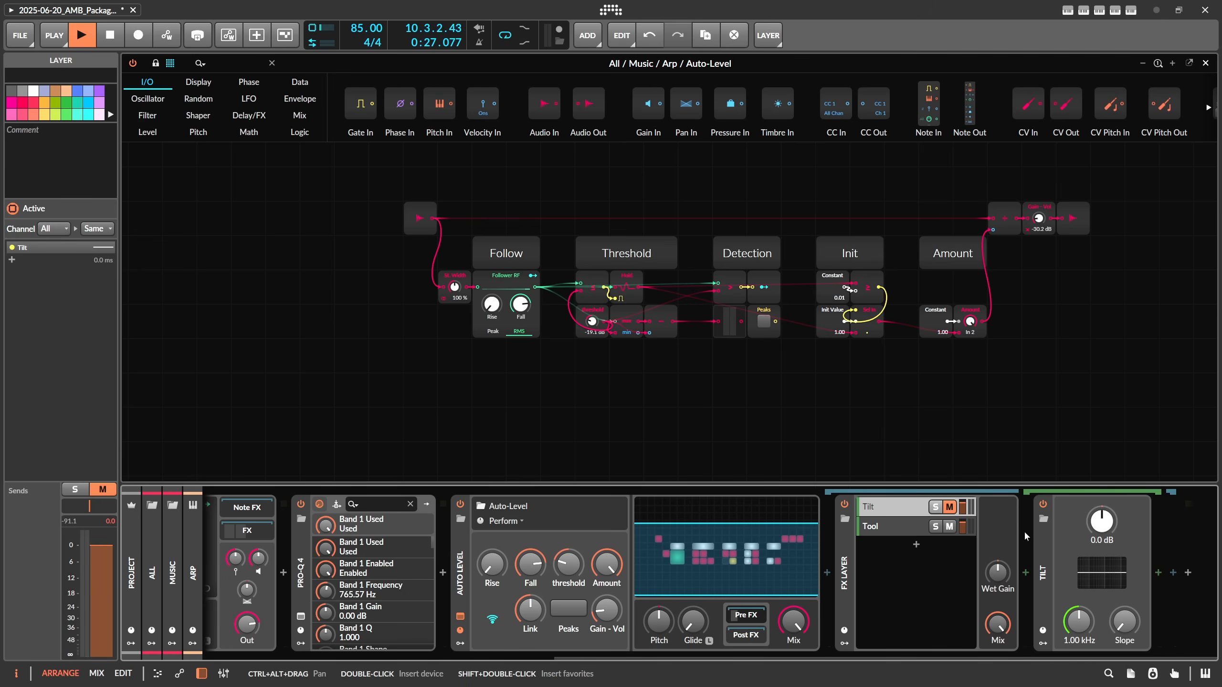
Step: Close the Grid editor and restart playback from the beginning of the Arp clip at bar 41
{"action": "key", "text": "space"}
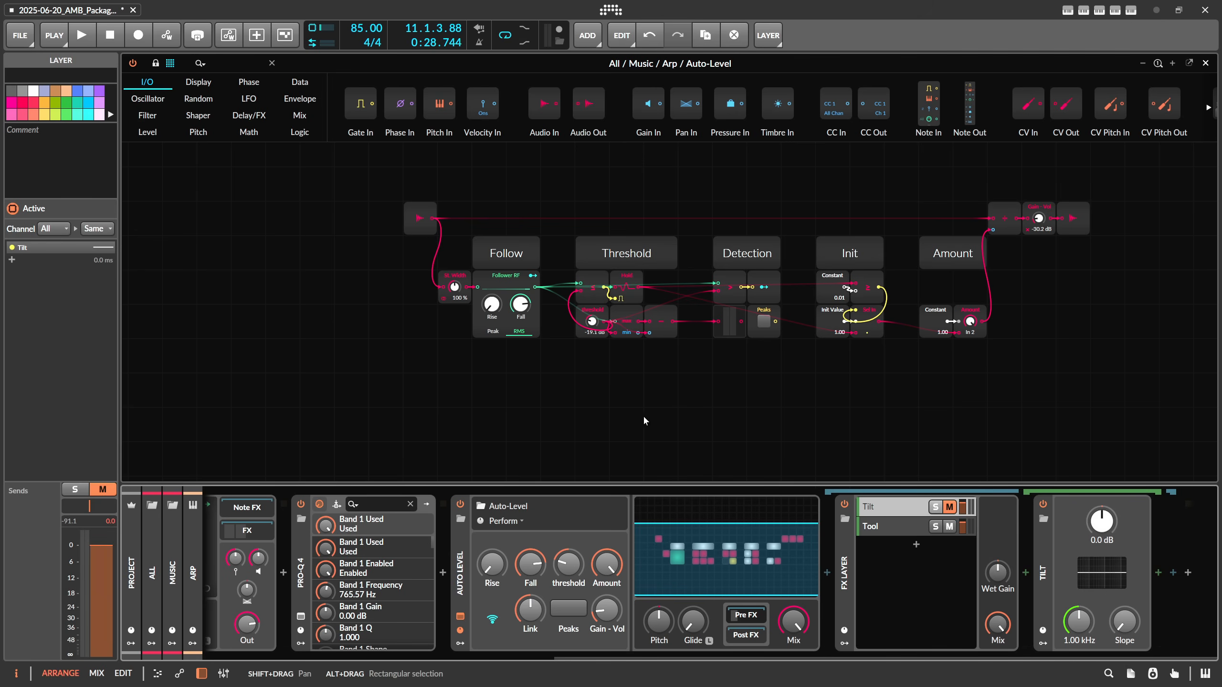
{"action": "left_click", "coordinate": [627, 393]}
{"action": "left_click", "coordinate": [1205, 63]}
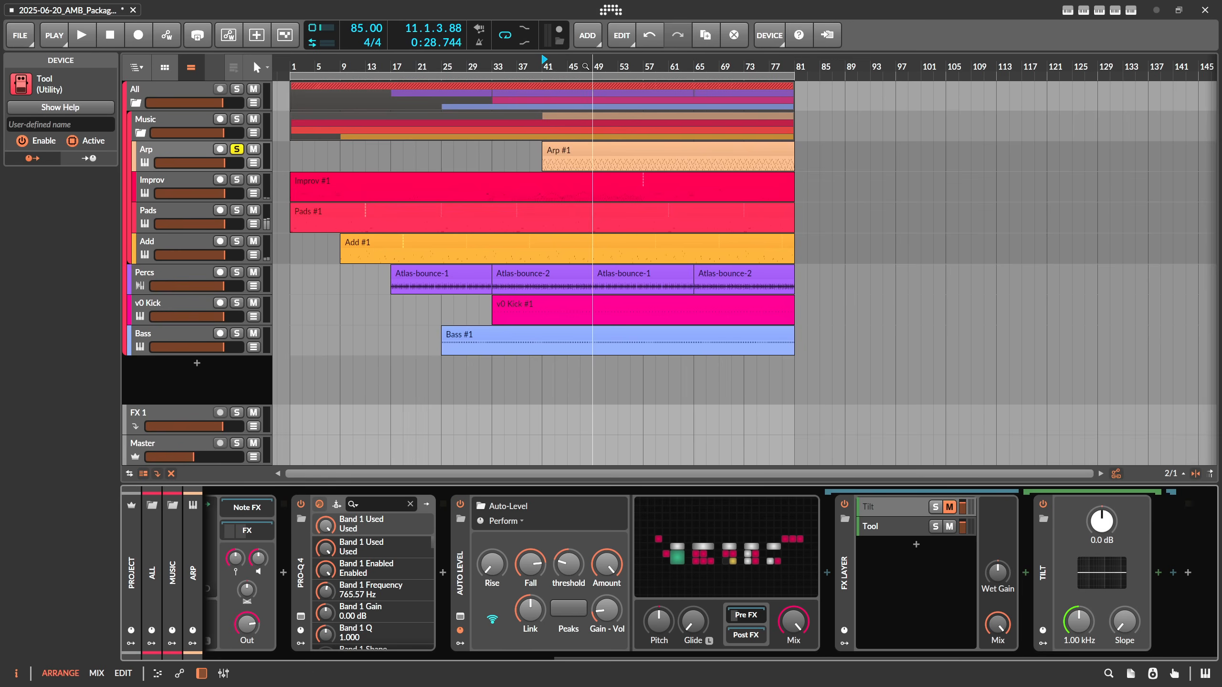
{"action": "left_click", "coordinate": [549, 151]}
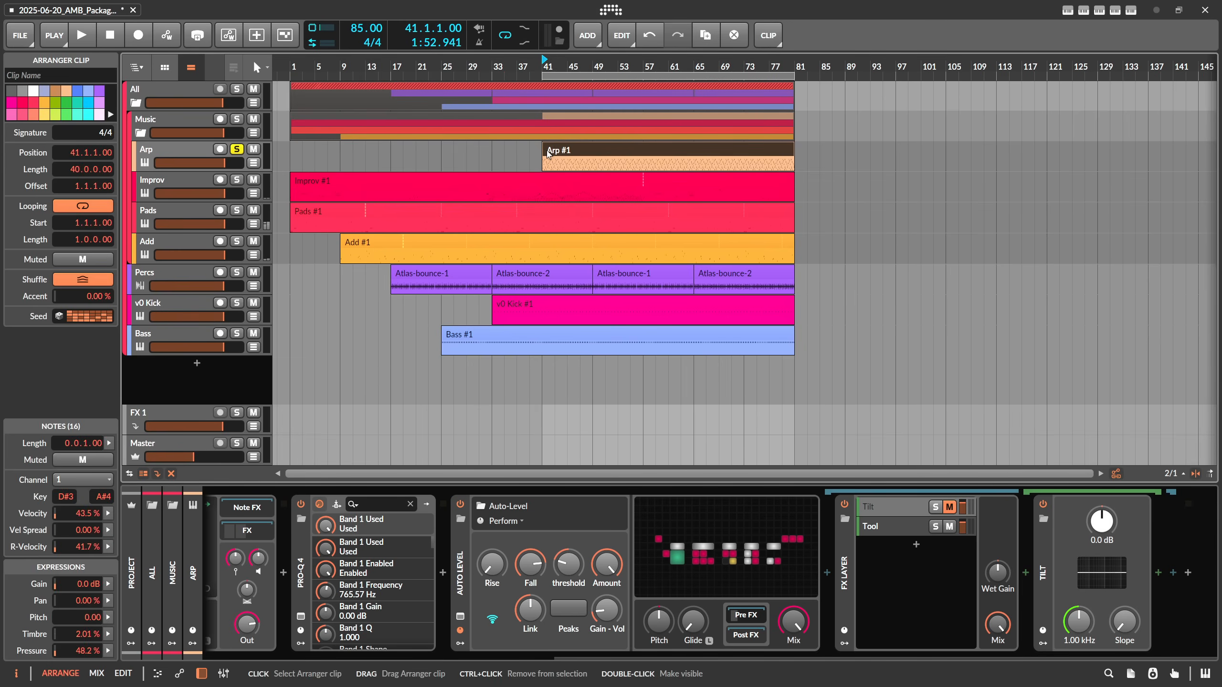
{"action": "key", "text": "space"}
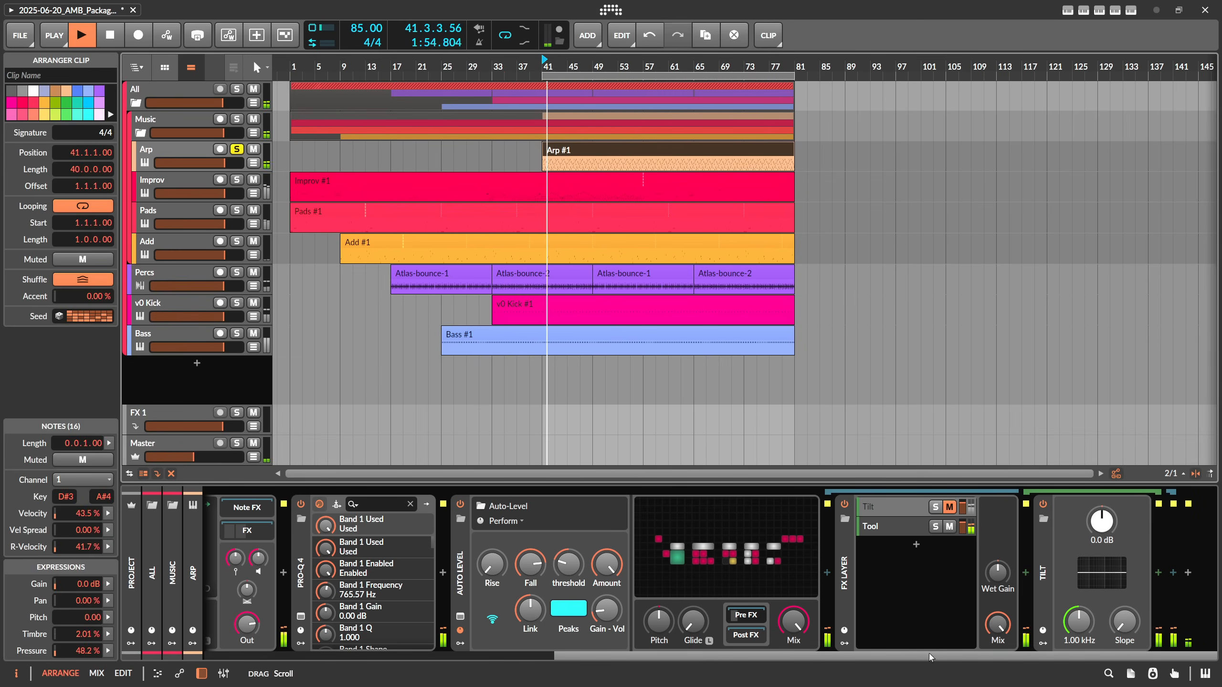
Step: Reopen the Auto-Level's Grid patch and add an Audio Sidechain module below the Follow section
{"action": "left_click", "coordinate": [739, 545]}
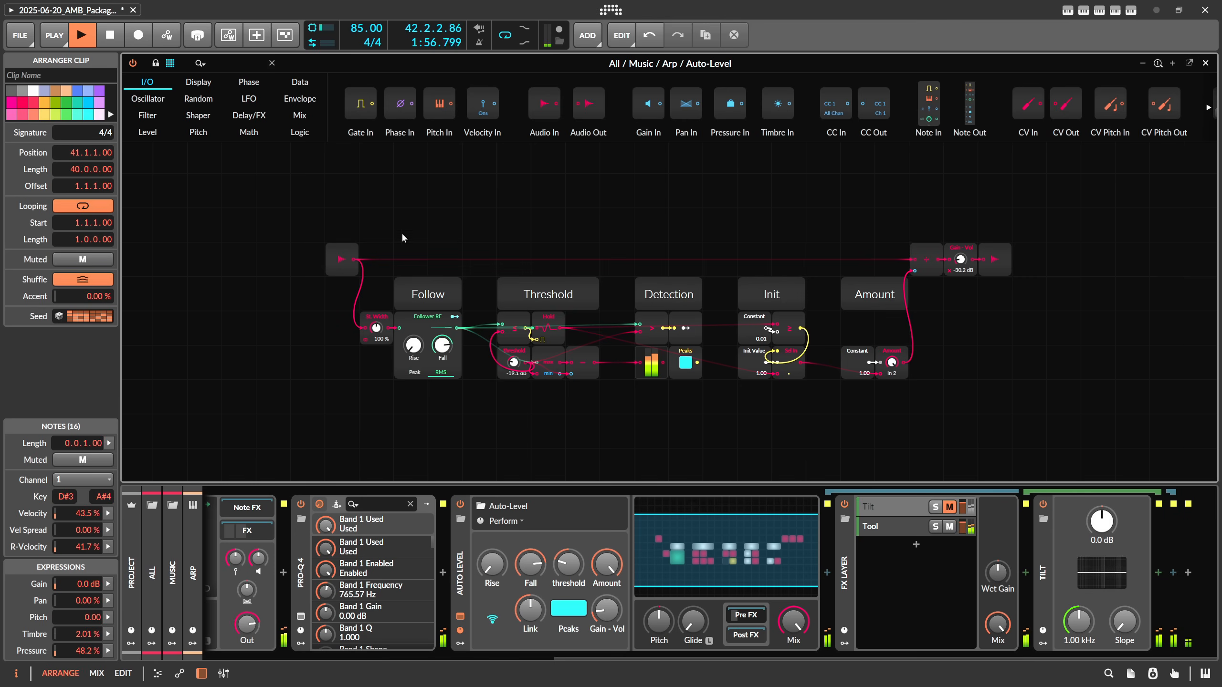
{"action": "left_click", "coordinate": [238, 60]}
{"action": "type", "text": "side"}
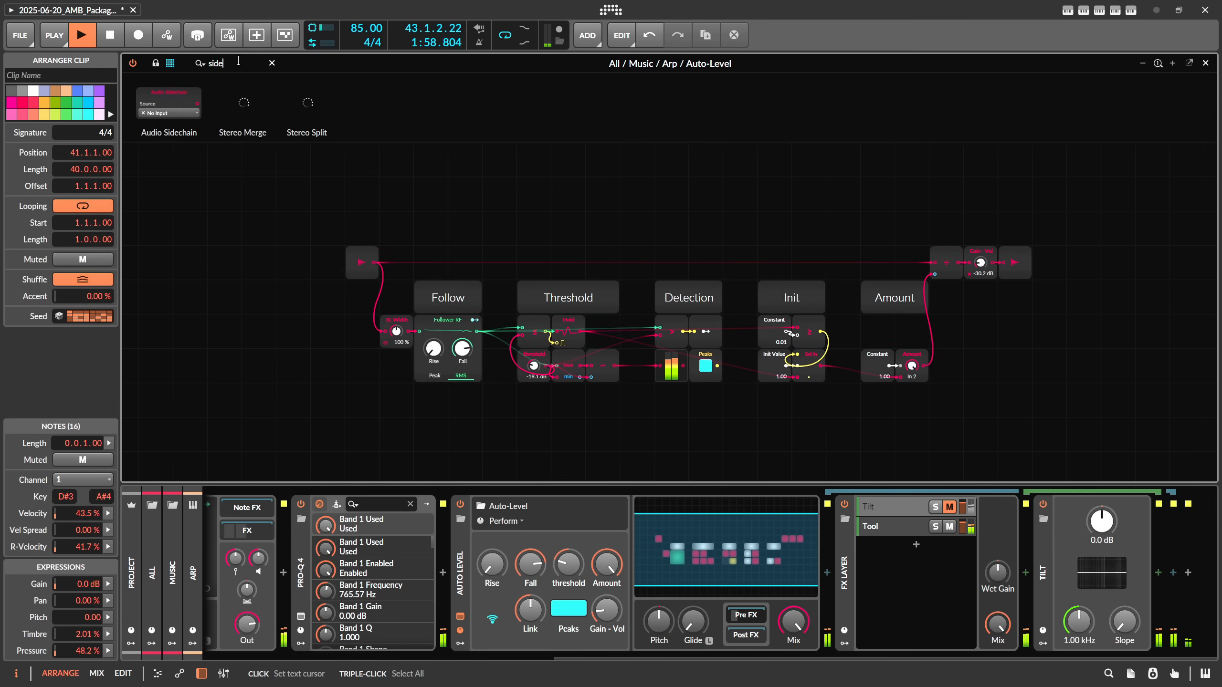
{"action": "left_click_drag", "start_coordinate": [169, 102], "coordinate": [339, 435]}
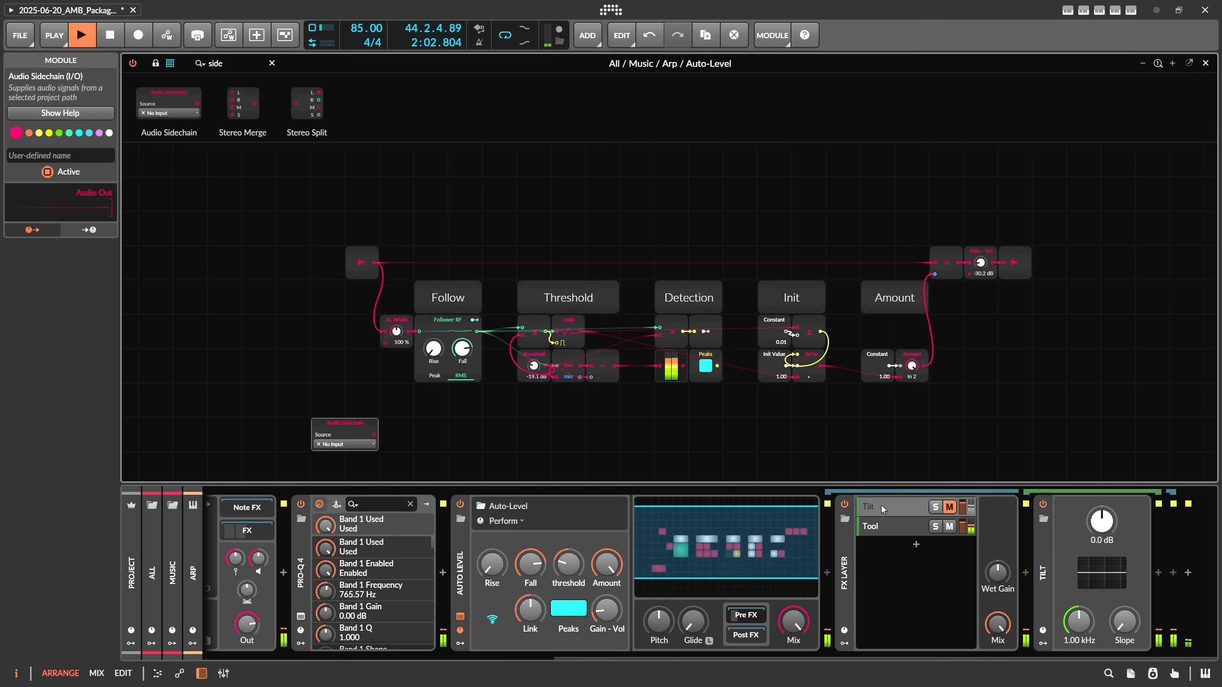
Step: Set the Audio Sidechain's source to Tilt Out from the Tilt layer in the Arp's Auto-Level Pre FX chain
{"action": "left_click", "coordinate": [364, 445]}
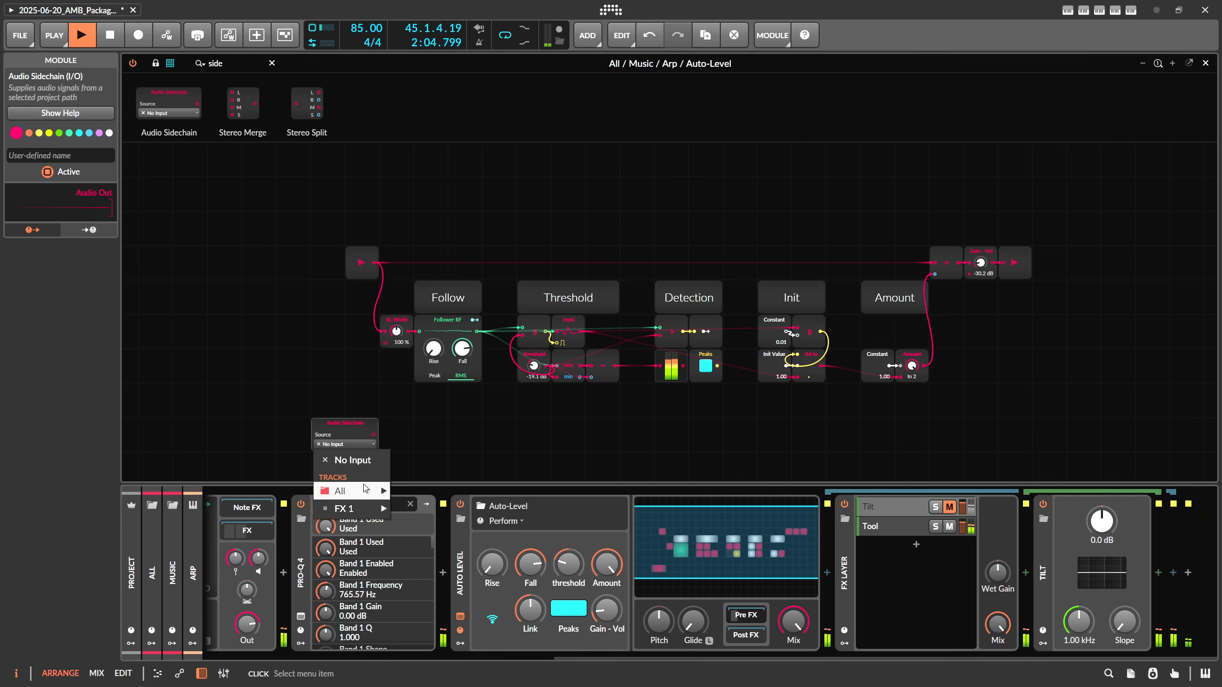
{"action": "mouse_move", "coordinate": [341, 491]}
{"action": "mouse_move", "coordinate": [423, 491]}
{"action": "mouse_move", "coordinate": [509, 496]}
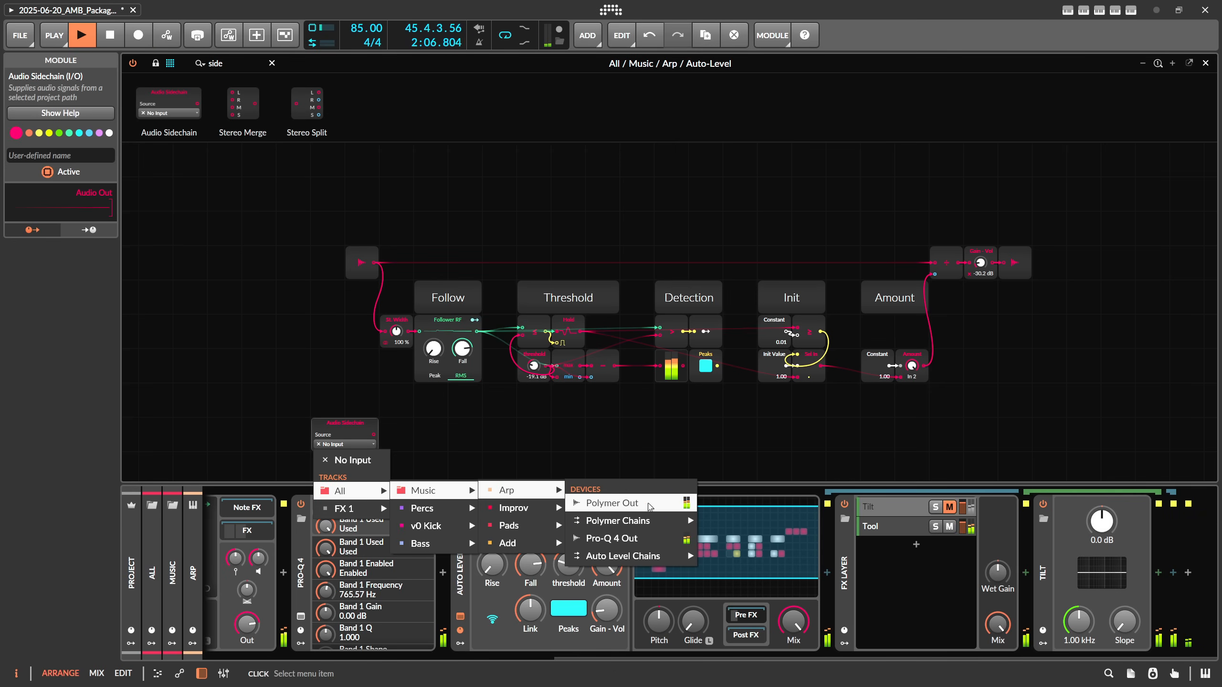
{"action": "mouse_move", "coordinate": [666, 525]}
{"action": "mouse_move", "coordinate": [625, 556]}
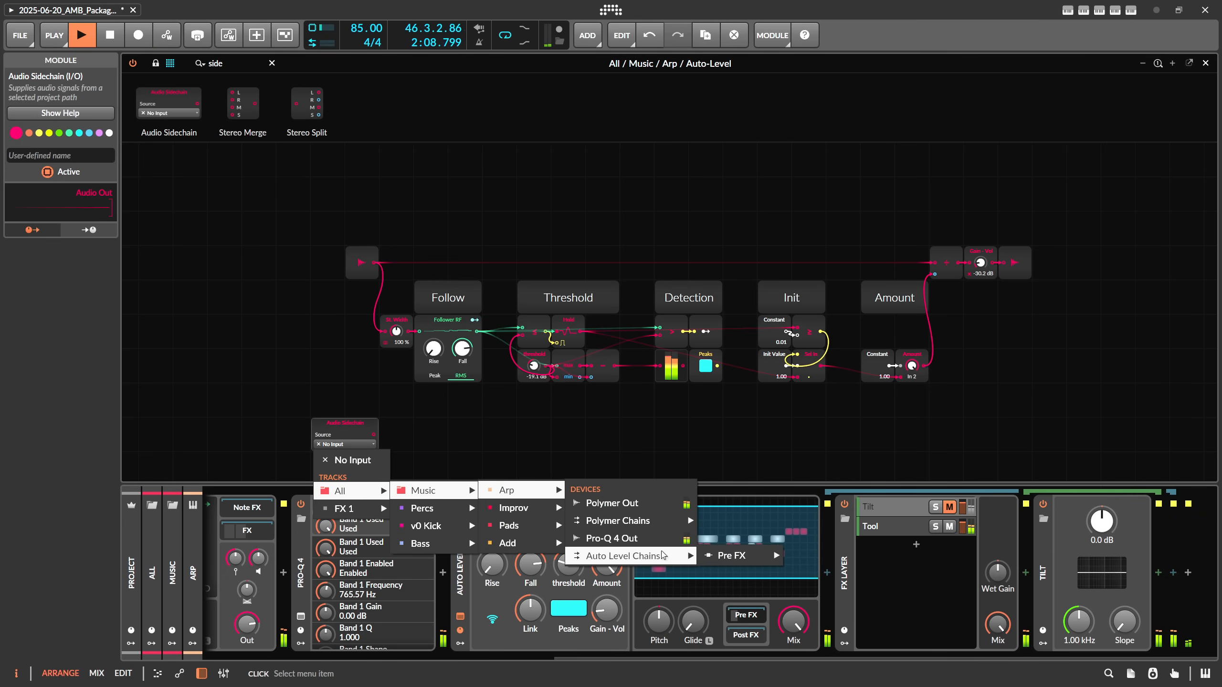
{"action": "mouse_move", "coordinate": [736, 555]}
{"action": "mouse_move", "coordinate": [851, 573]}
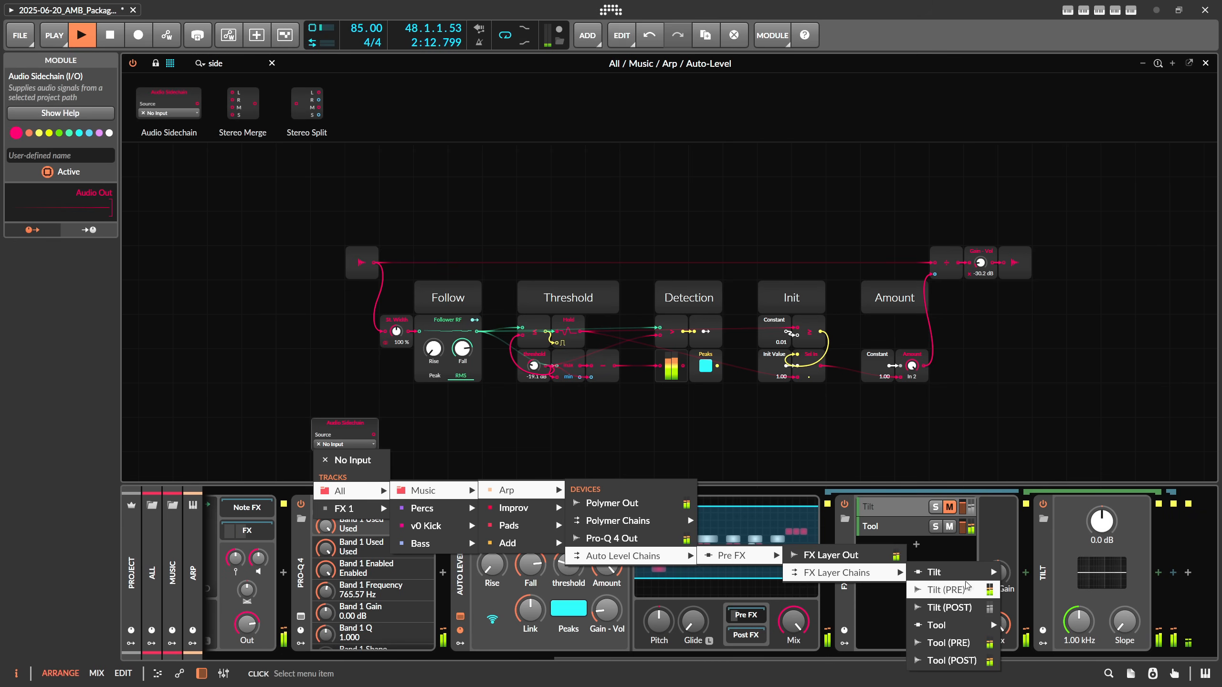
{"action": "mouse_move", "coordinate": [981, 573]}
{"action": "left_click", "coordinate": [1050, 576]}
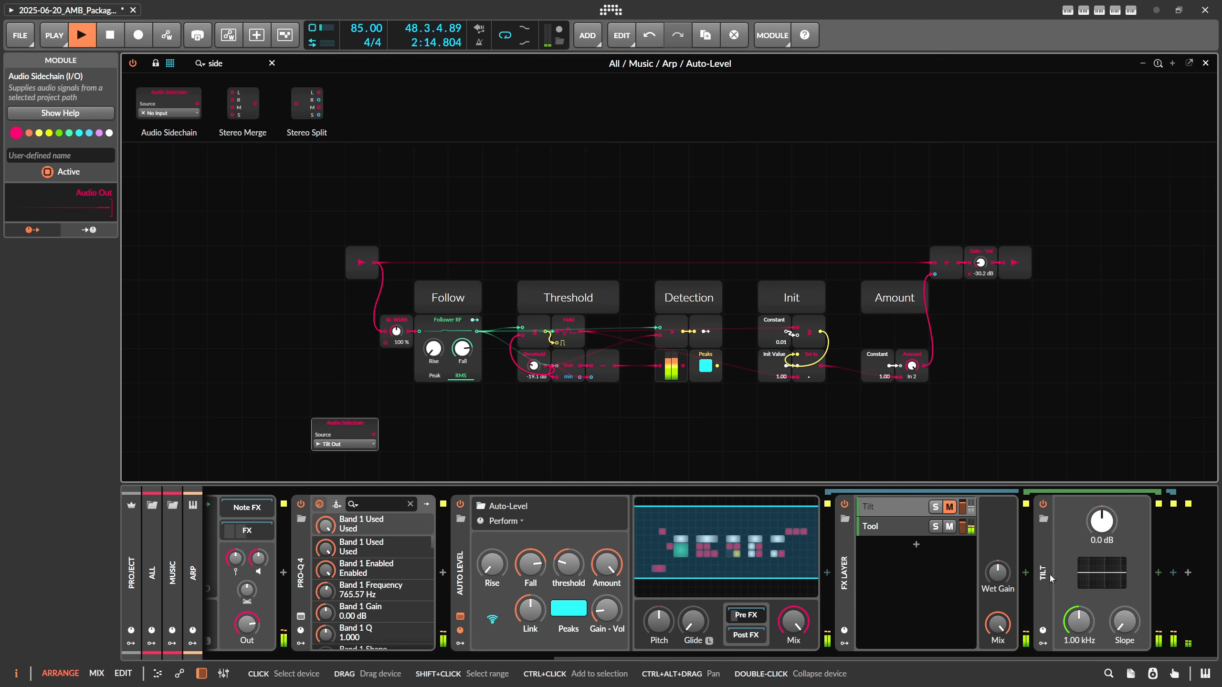
Step: Map the Tilt EQ's amount knob to the empty Perform remote control slot and name it Tilt
{"action": "left_click", "coordinate": [497, 628]}
{"action": "left_click", "coordinate": [1101, 525]}
{"action": "left_click", "coordinate": [499, 634]}
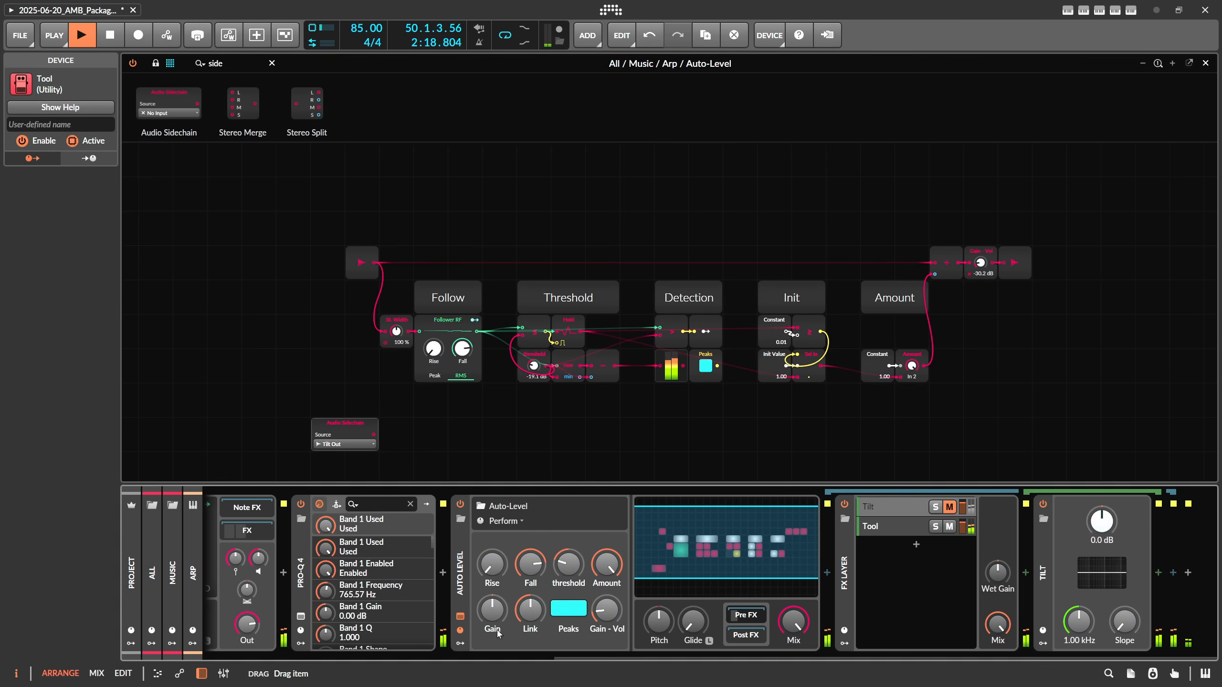
{"action": "double_click", "coordinate": [496, 630]}
{"action": "type", "text": "Tilt"}
{"action": "key", "text": "Return"}
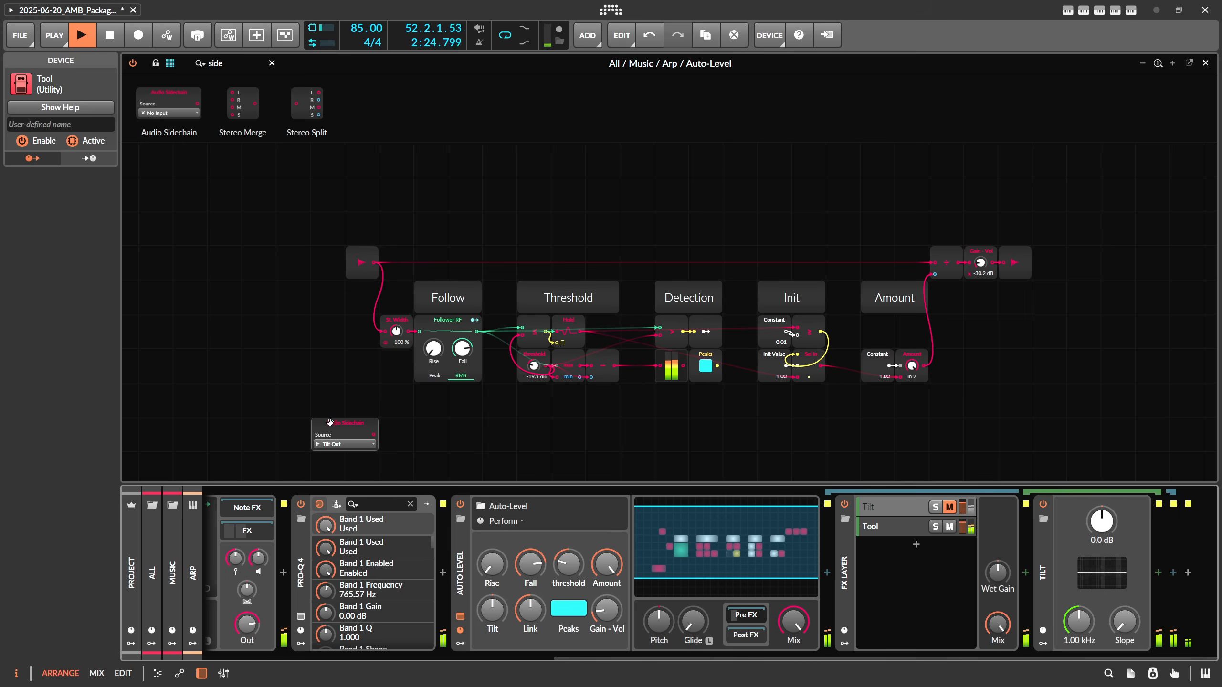
Step: Replace the Audio In feed to the Follow section's width module with the Audio Sidechain output, and place the sidechain module beside it
{"action": "left_click", "coordinate": [330, 422]}
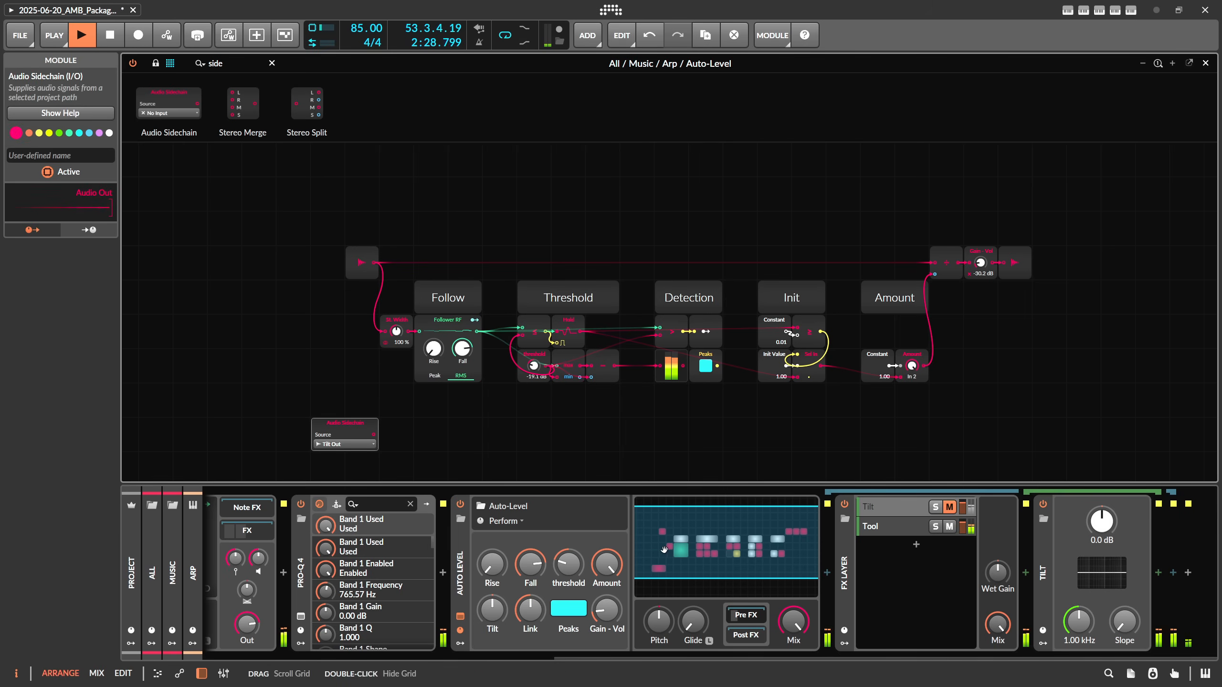
{"action": "left_click", "coordinate": [367, 254]}
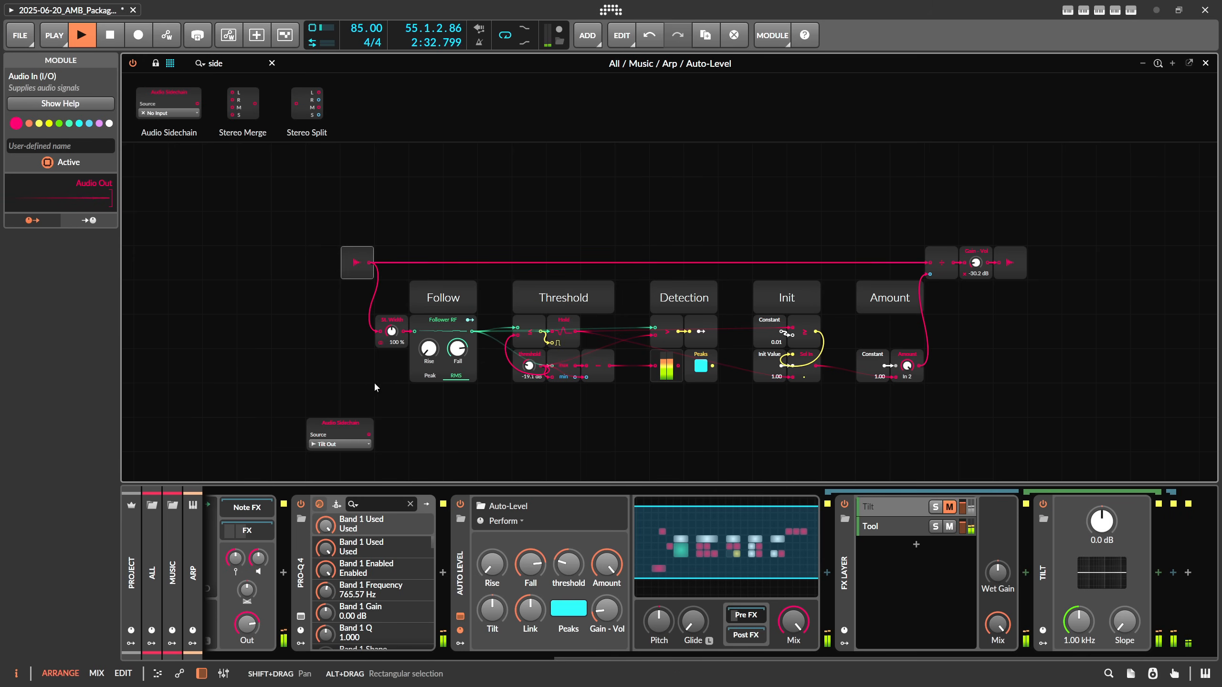
{"action": "left_click", "coordinate": [351, 428]}
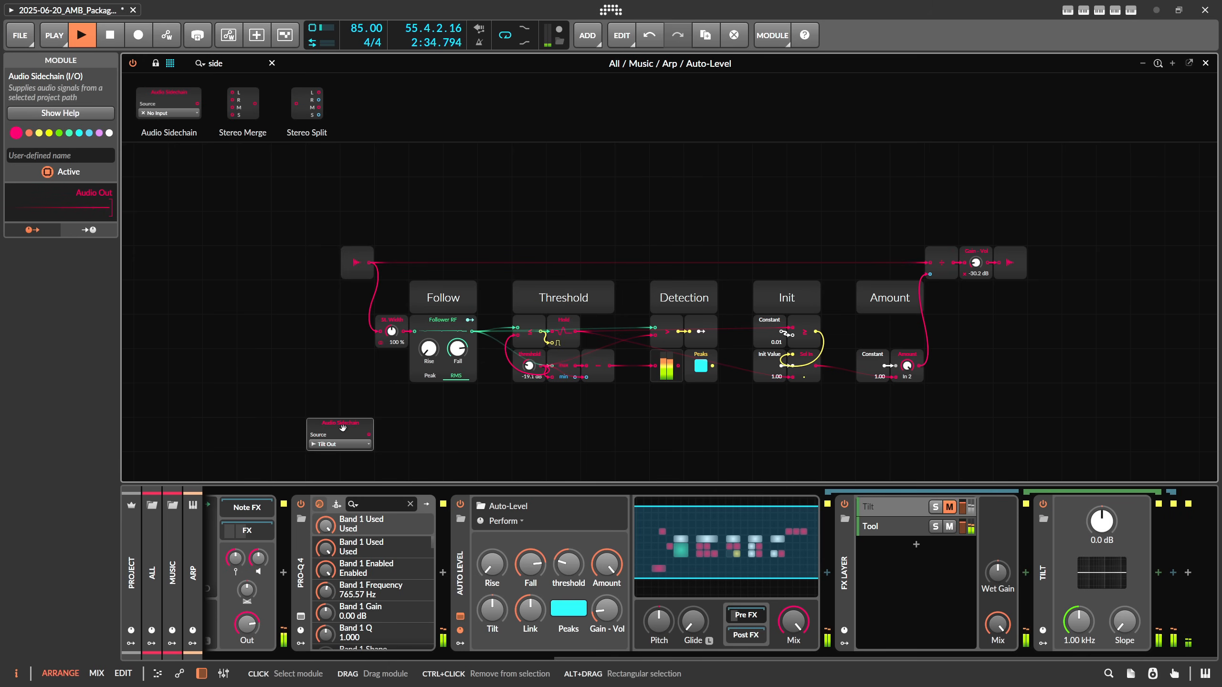
{"action": "left_click_drag", "start_coordinate": [342, 427], "coordinate": [274, 427]}
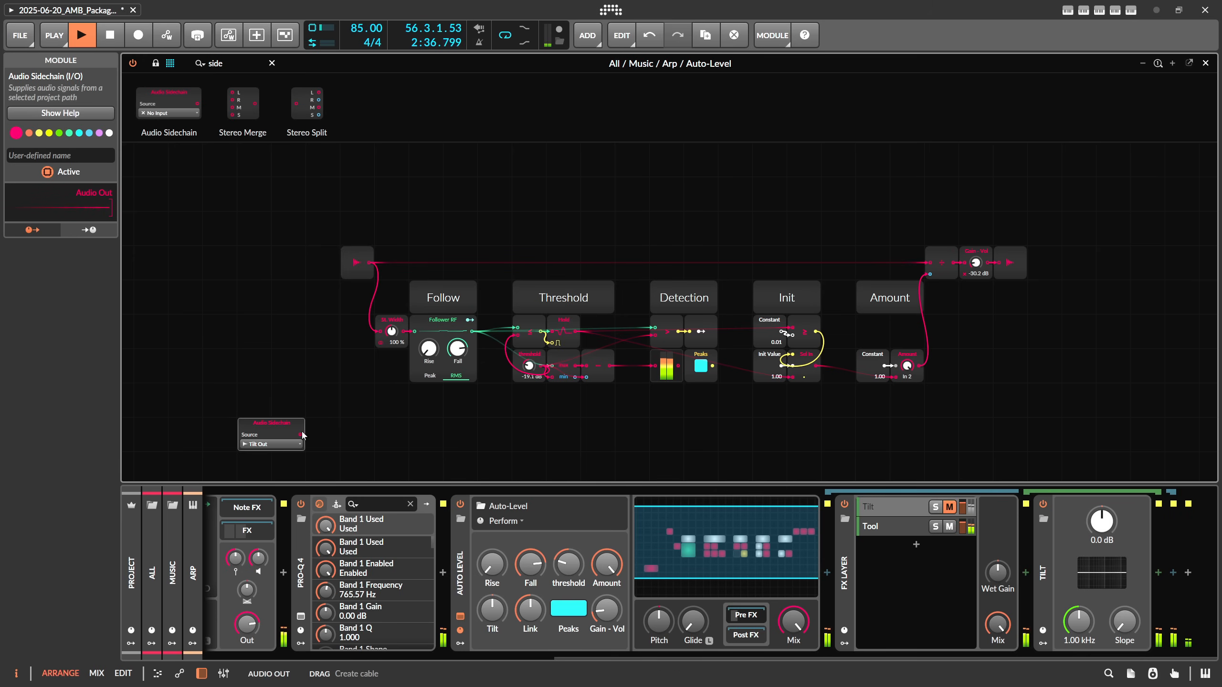
{"action": "left_click_drag", "start_coordinate": [375, 329], "coordinate": [377, 331]}
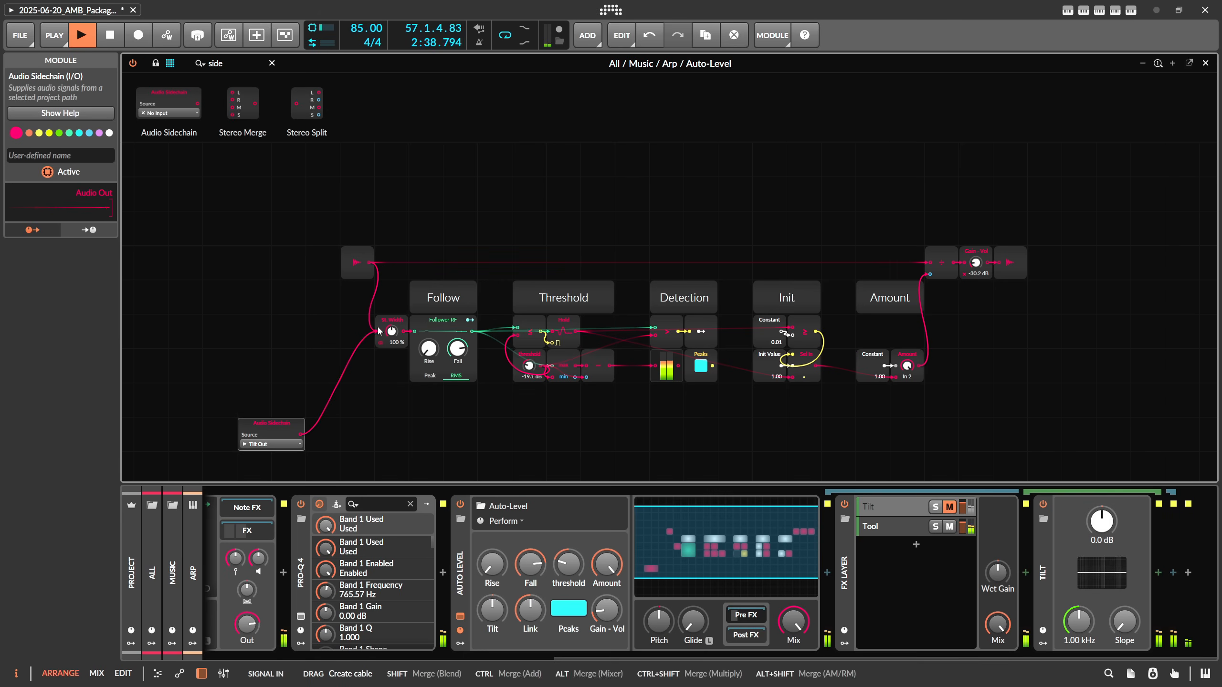
{"action": "left_click_drag", "start_coordinate": [277, 424], "coordinate": [311, 321]}
Step: Examine the direct path from Audio In to Audio Out and the separate sidechain-fed detection path
{"action": "left_click", "coordinate": [349, 231]}
{"action": "left_click_drag", "start_coordinate": [349, 231], "coordinate": [1136, 262]}
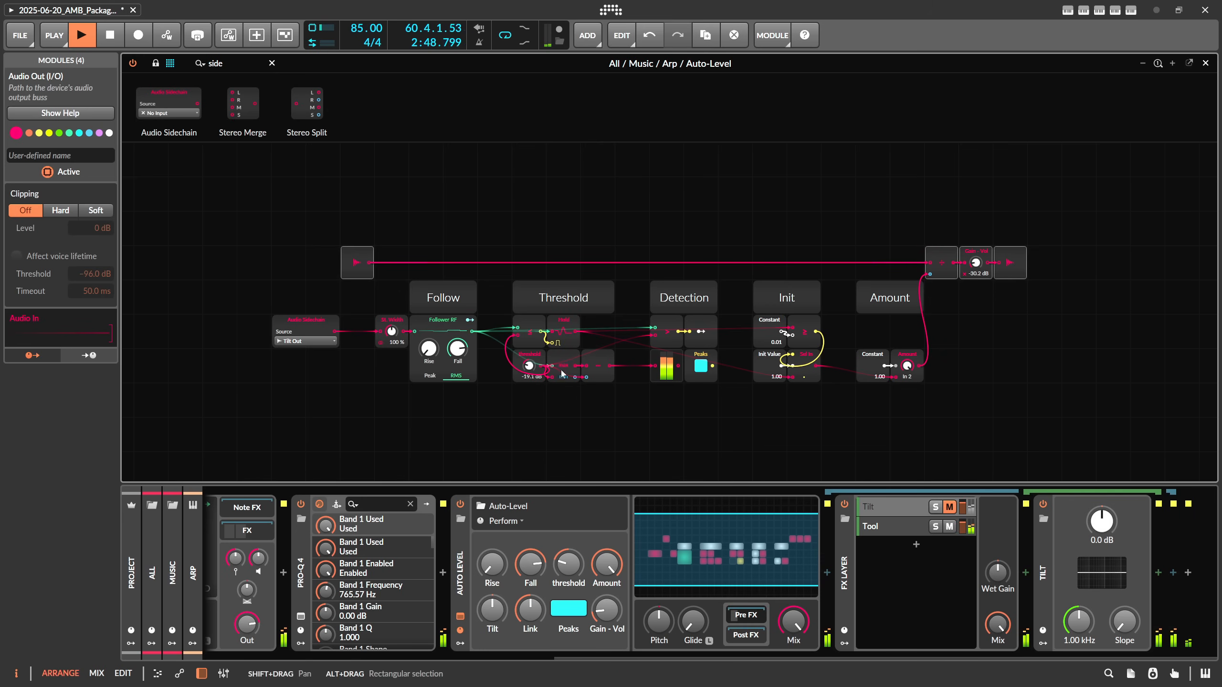
{"action": "left_click", "coordinate": [314, 321]}
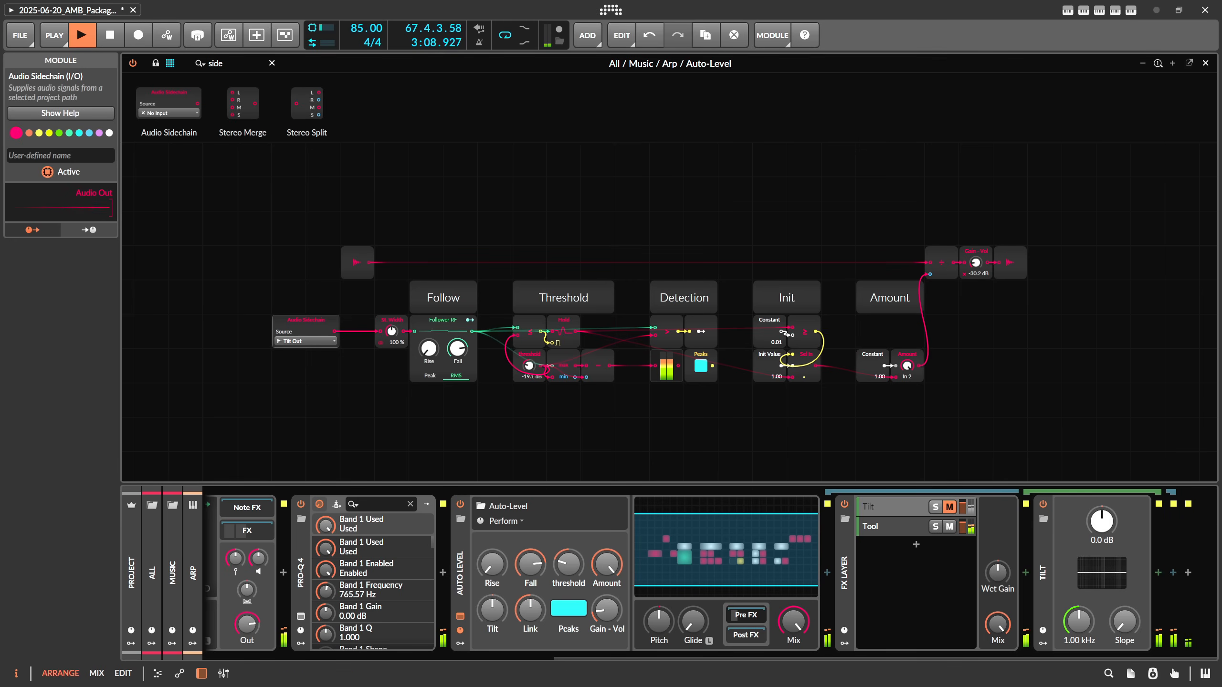
{"action": "left_click", "coordinate": [249, 609]}
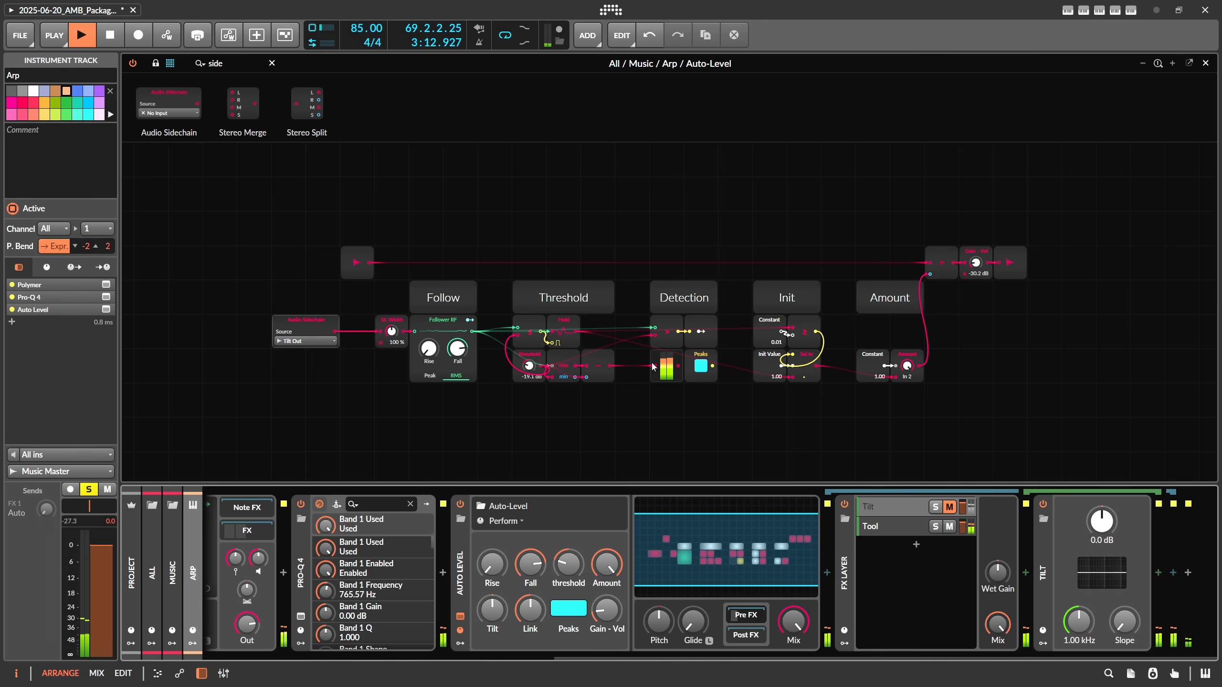
{"action": "left_click", "coordinate": [1207, 62]}
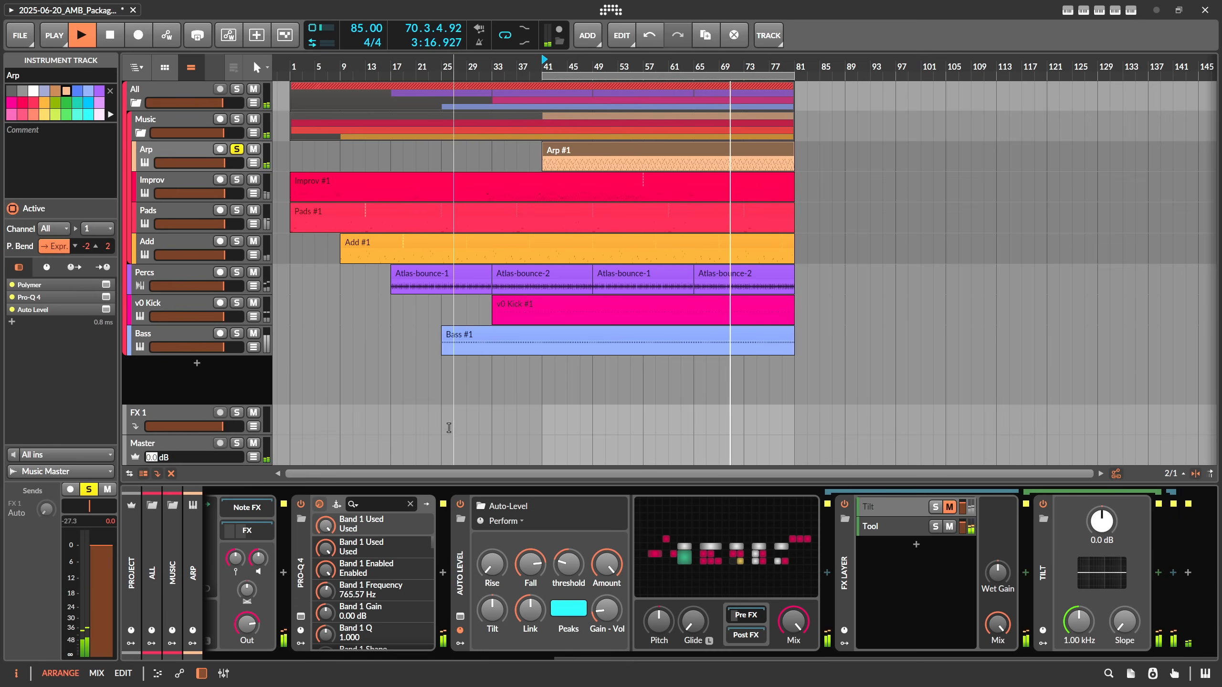
{"action": "left_click", "coordinate": [187, 443]}
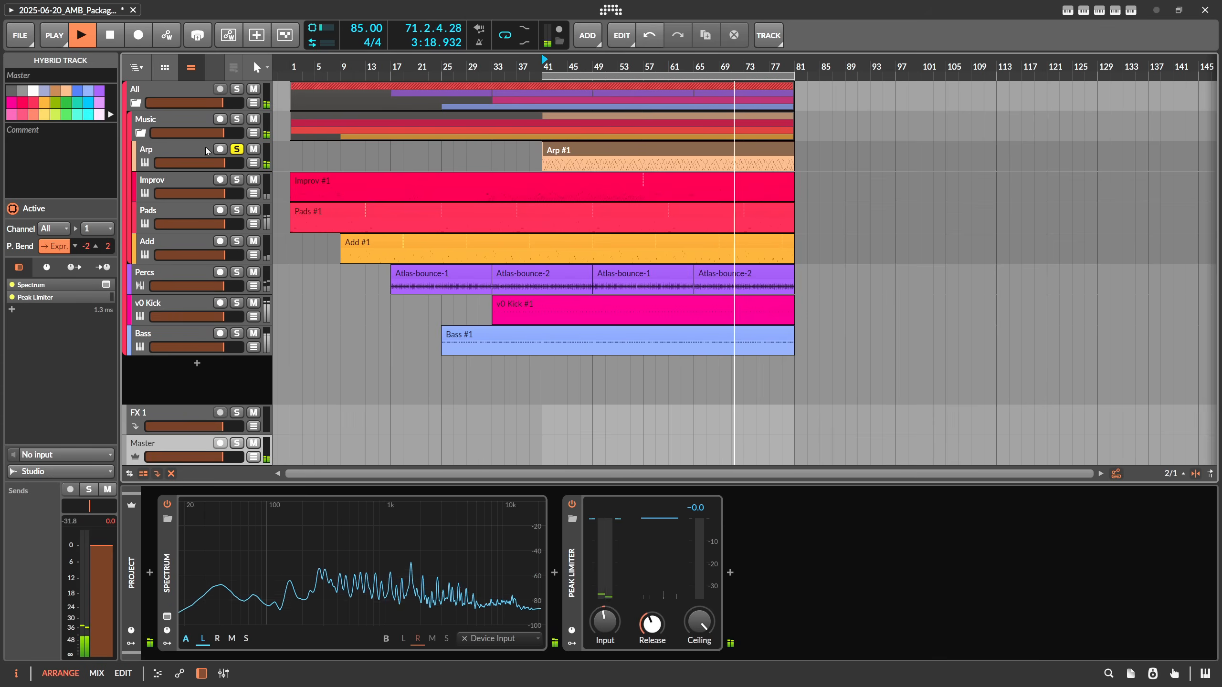
{"action": "left_click", "coordinate": [189, 148]}
{"action": "scroll", "coordinate": [706, 655], "scroll_direction": "right", "scroll_amount": 5}
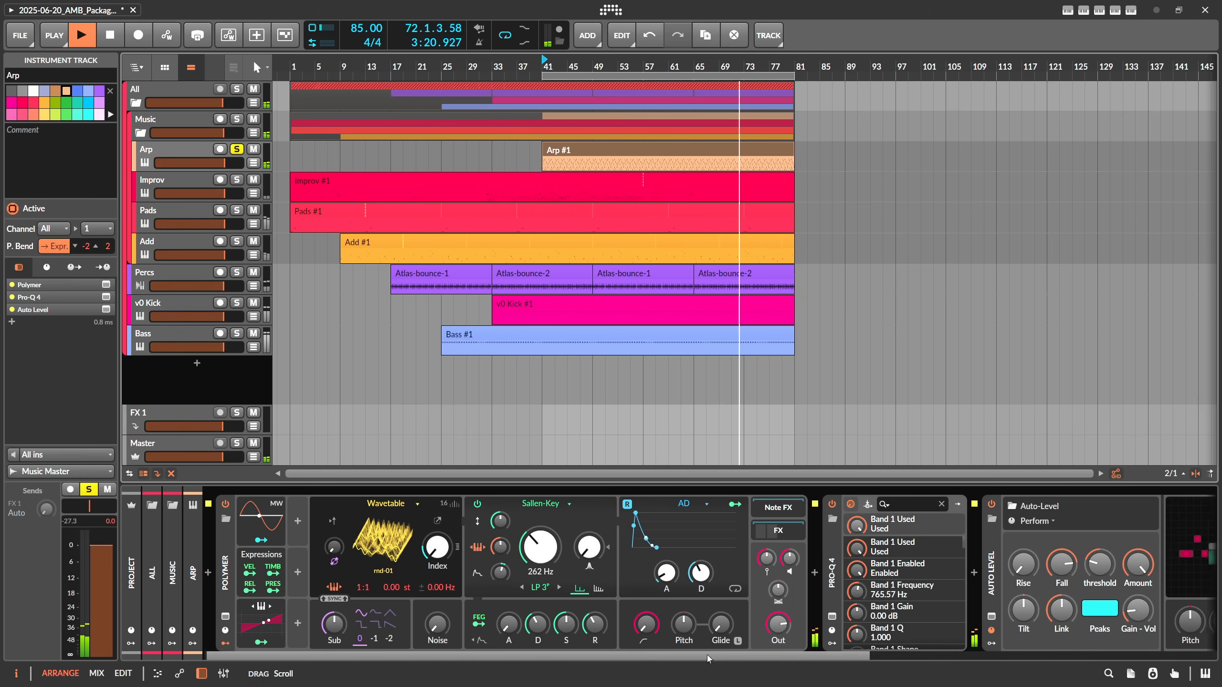
Step: Audition the Arp Auto-Level's Tilt control at about +17.6 dB and about -19.7 dB
{"action": "left_click_drag", "start_coordinate": [572, 610], "coordinate": [573, 564]}
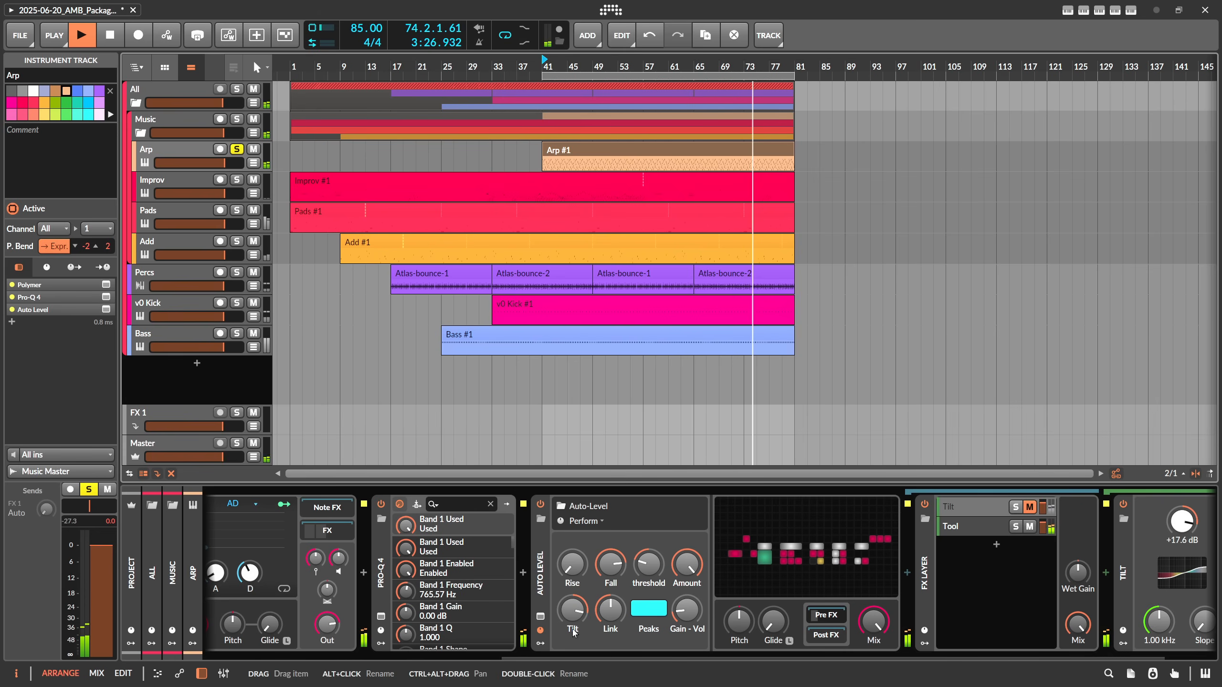
{"action": "left_click_drag", "start_coordinate": [574, 621], "coordinate": [573, 673]}
{"action": "scroll", "coordinate": [581, 645], "scroll_direction": "right", "scroll_amount": 2}
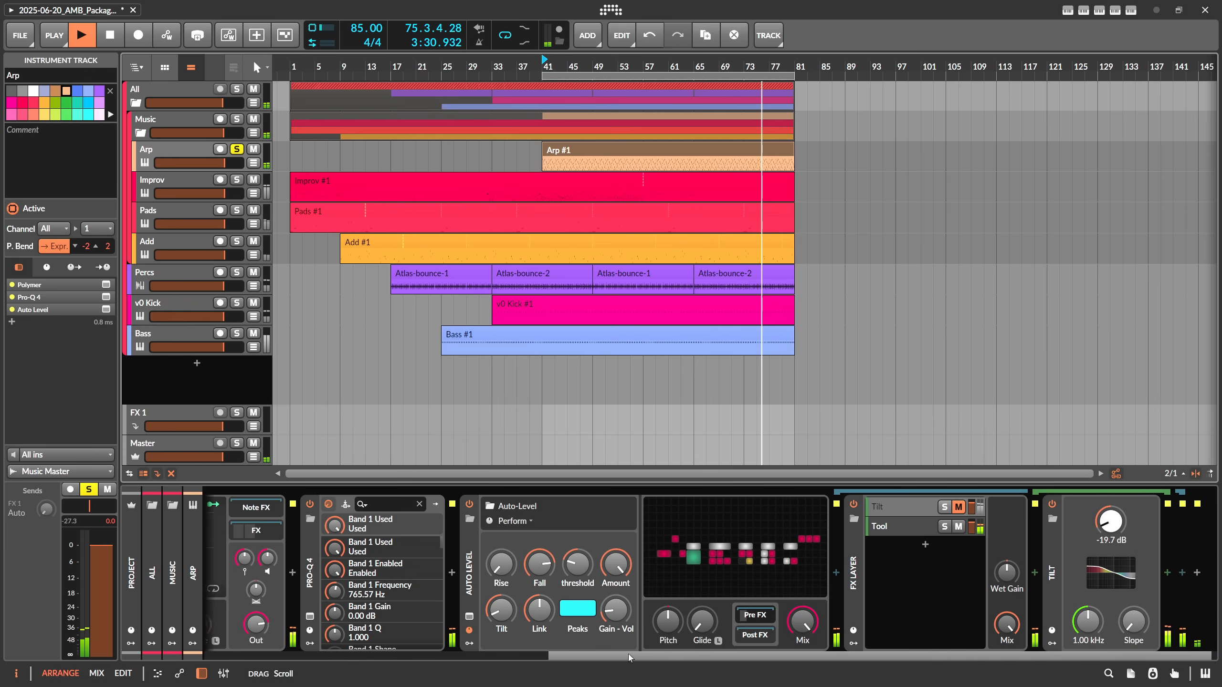
Step: Lower the Auto-Level's threshold to -25.2 dB and set its Tilt to about +19.2 dB
{"action": "left_click_drag", "start_coordinate": [571, 568], "coordinate": [489, 558]}
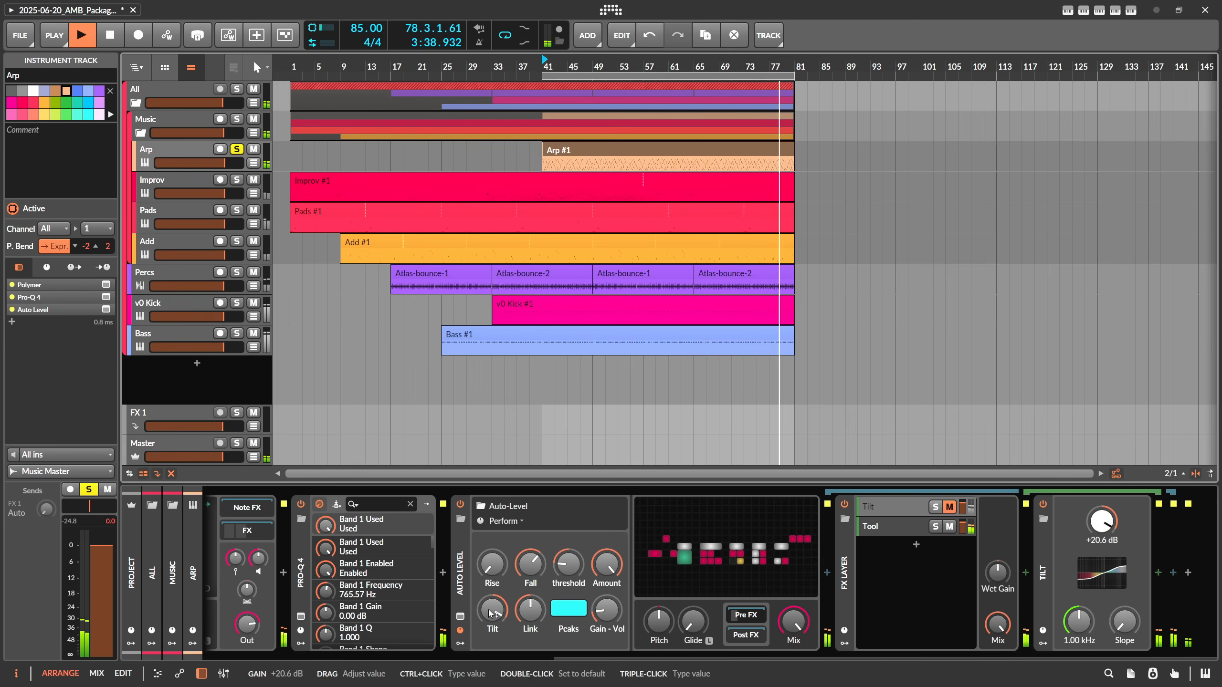
{"action": "left_click_drag", "start_coordinate": [490, 614], "coordinate": [490, 615]}
Step: With the Auto-Level patch open, compare Tilt at -19.2 dB and +17.6 dB, and reset it to 0.0 dB
{"action": "left_click", "coordinate": [689, 562]}
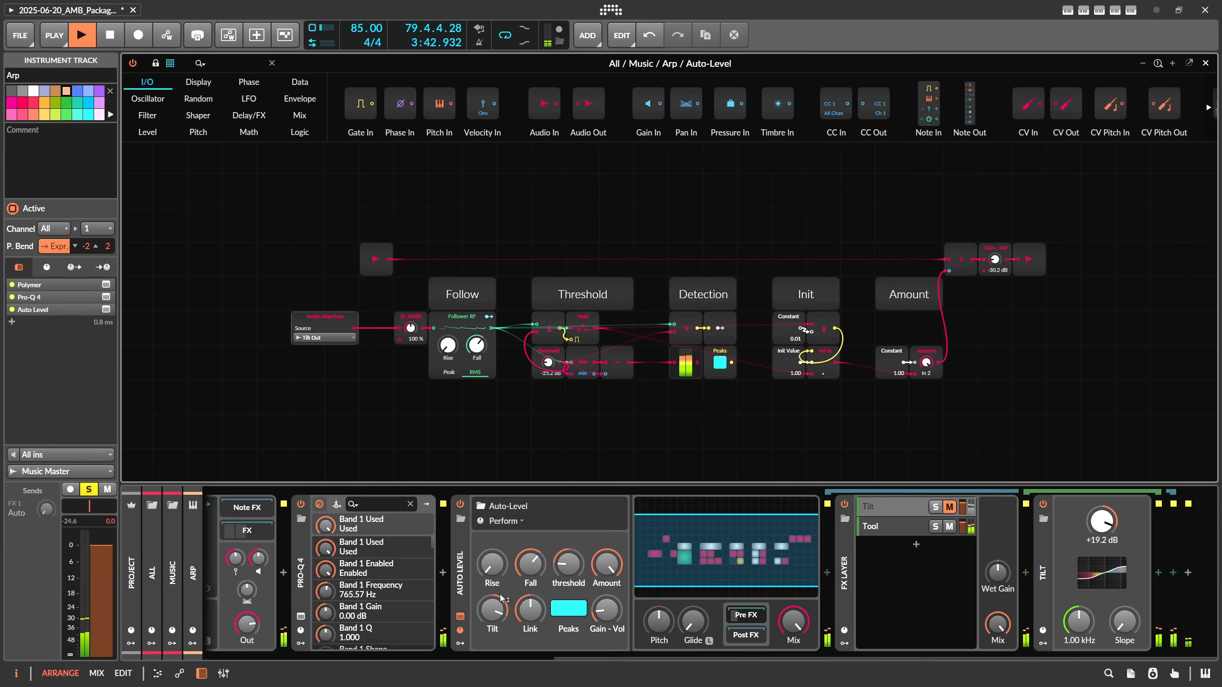
{"action": "left_click_drag", "start_coordinate": [502, 598], "coordinate": [492, 620]}
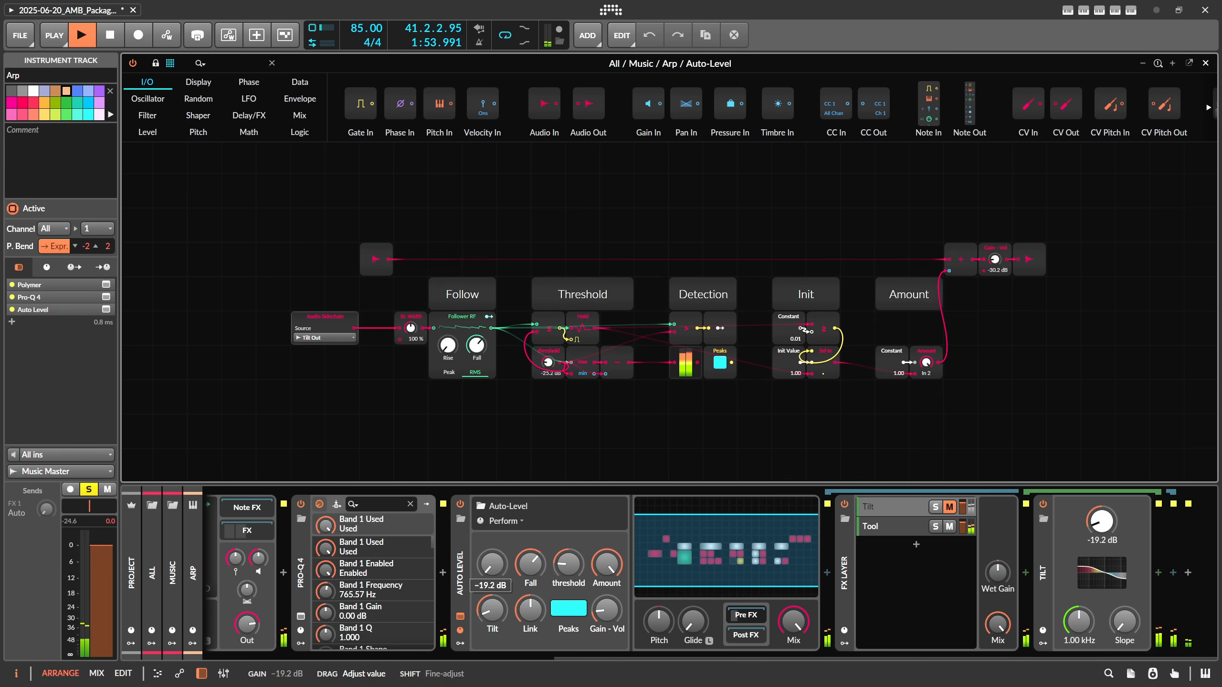
{"action": "left_click_drag", "start_coordinate": [492, 610], "coordinate": [492, 564]}
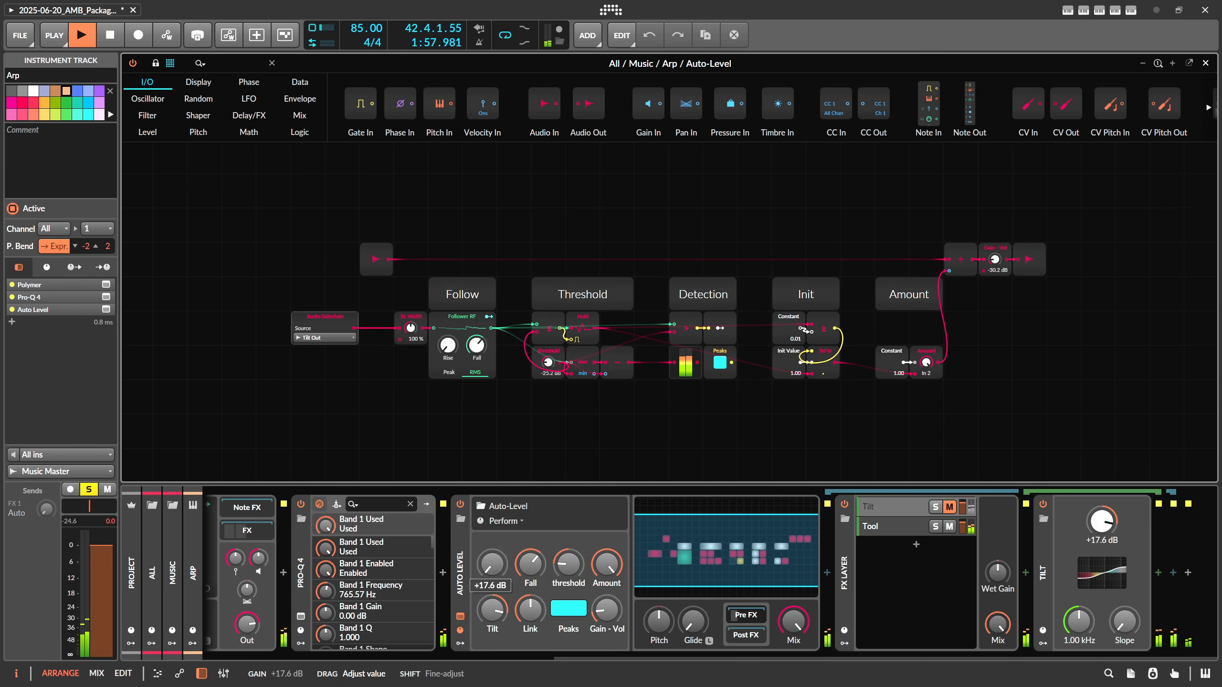
{"action": "left_click_drag", "start_coordinate": [496, 607], "coordinate": [496, 608]}
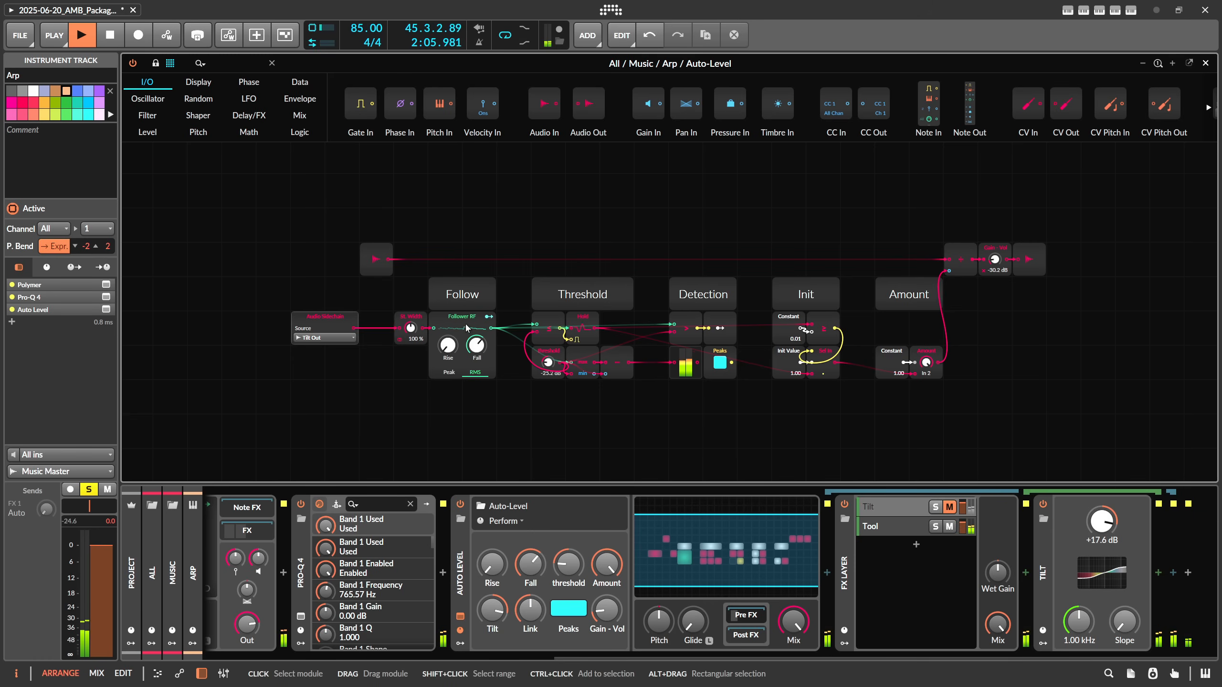
{"action": "double_click", "coordinate": [496, 605]}
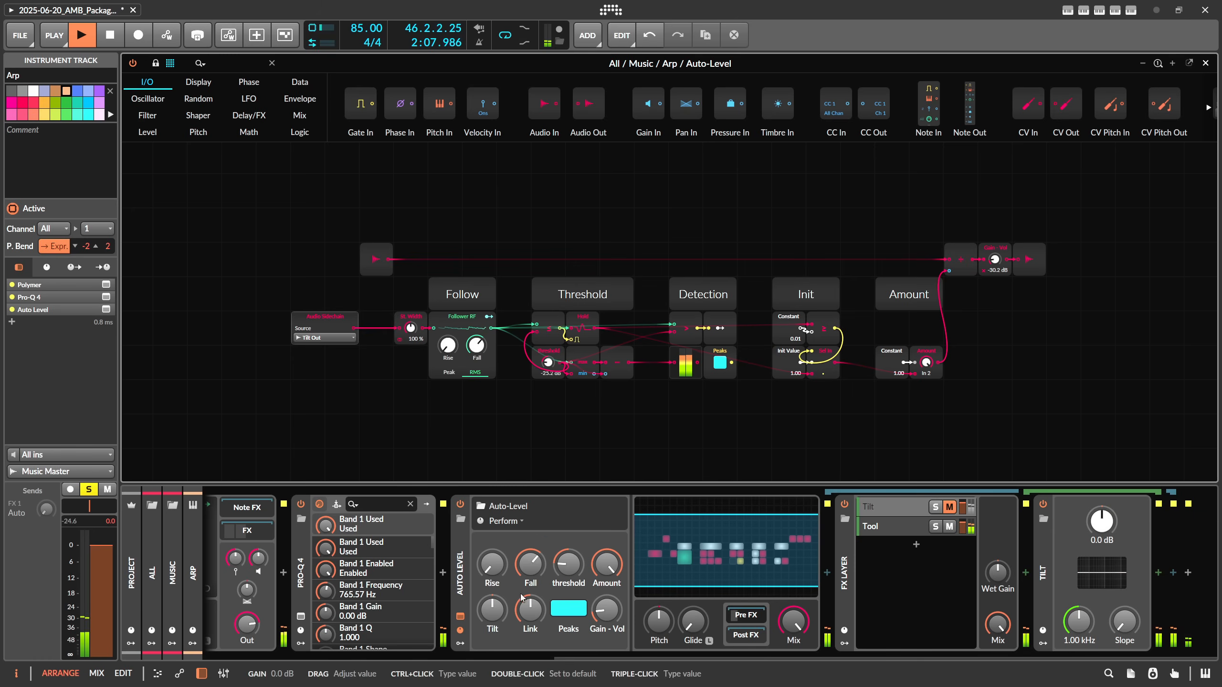
Step: Raise the Auto-Level's Fall time slightly and close its patch editor
{"action": "left_click_drag", "start_coordinate": [530, 565], "coordinate": [530, 557]}
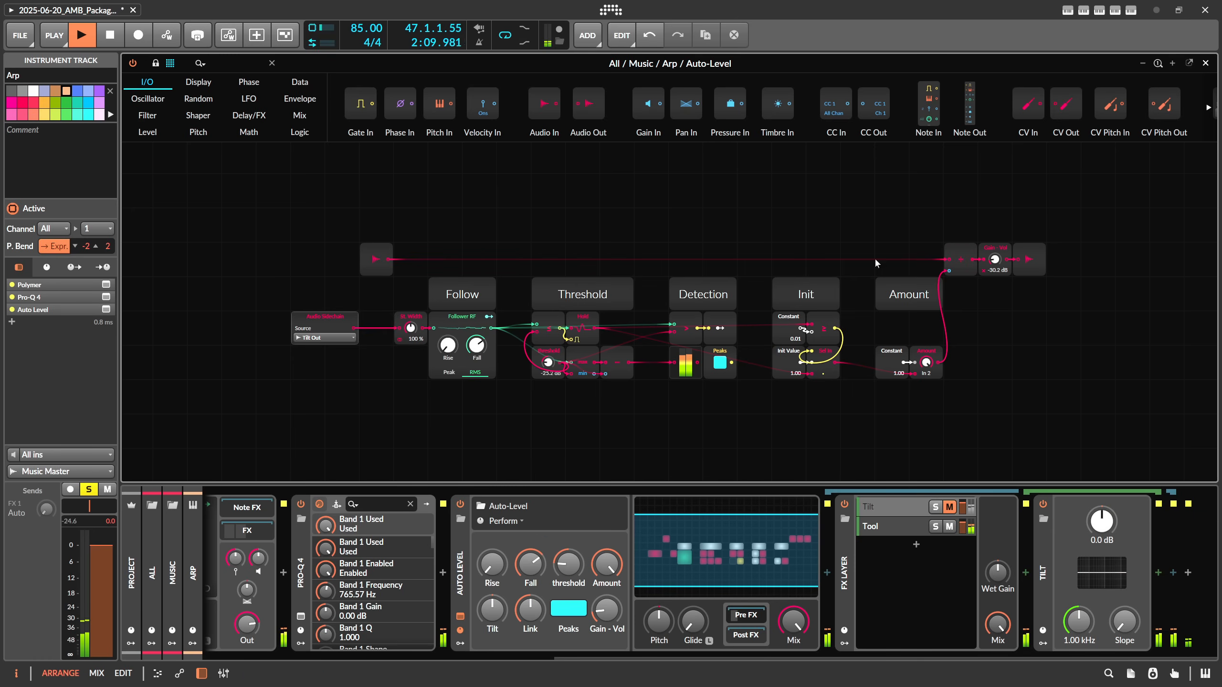
{"action": "scroll", "coordinate": [782, 590], "scroll_direction": "up", "scroll_amount": 5}
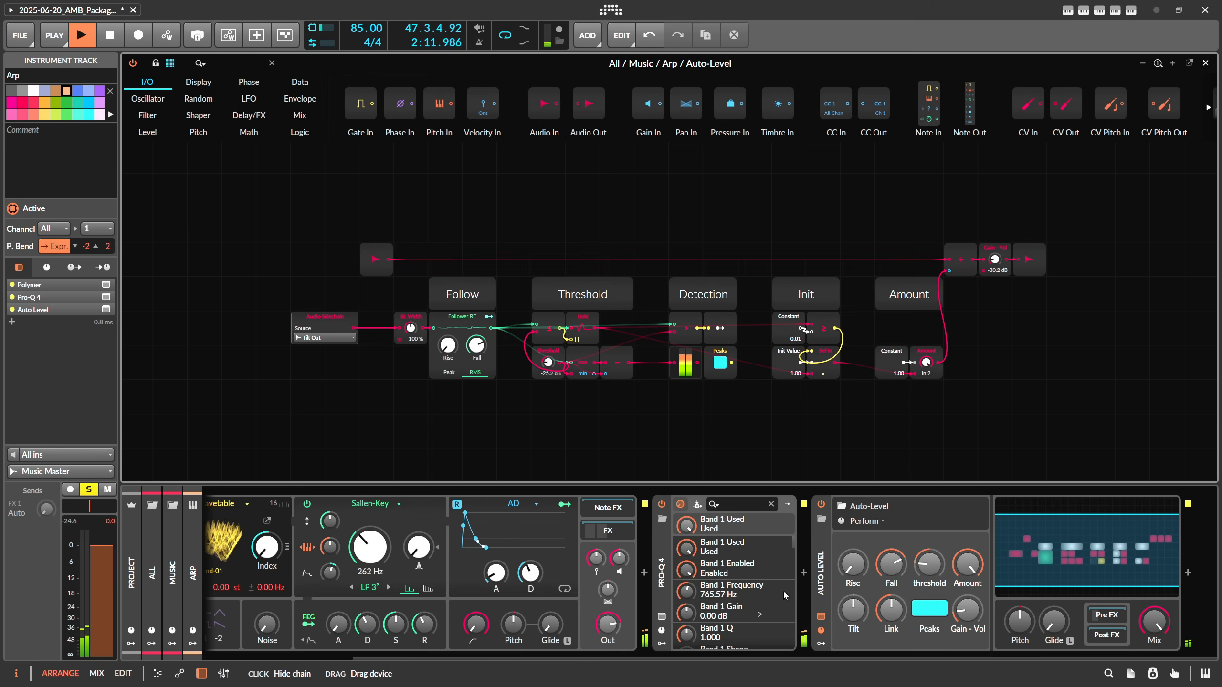
{"action": "left_click", "coordinate": [1205, 63]}
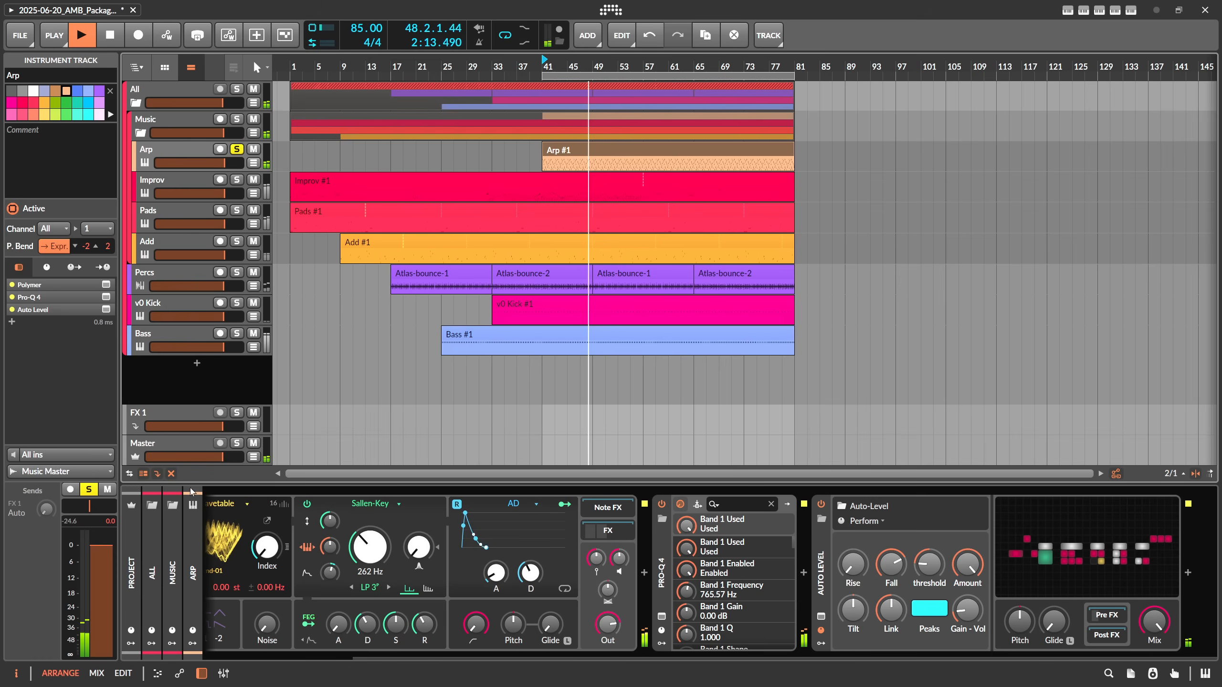
Step: Add a Macro modulator at project level and map it to the Arp Auto-Level's Rise
{"action": "left_click", "coordinate": [132, 631]}
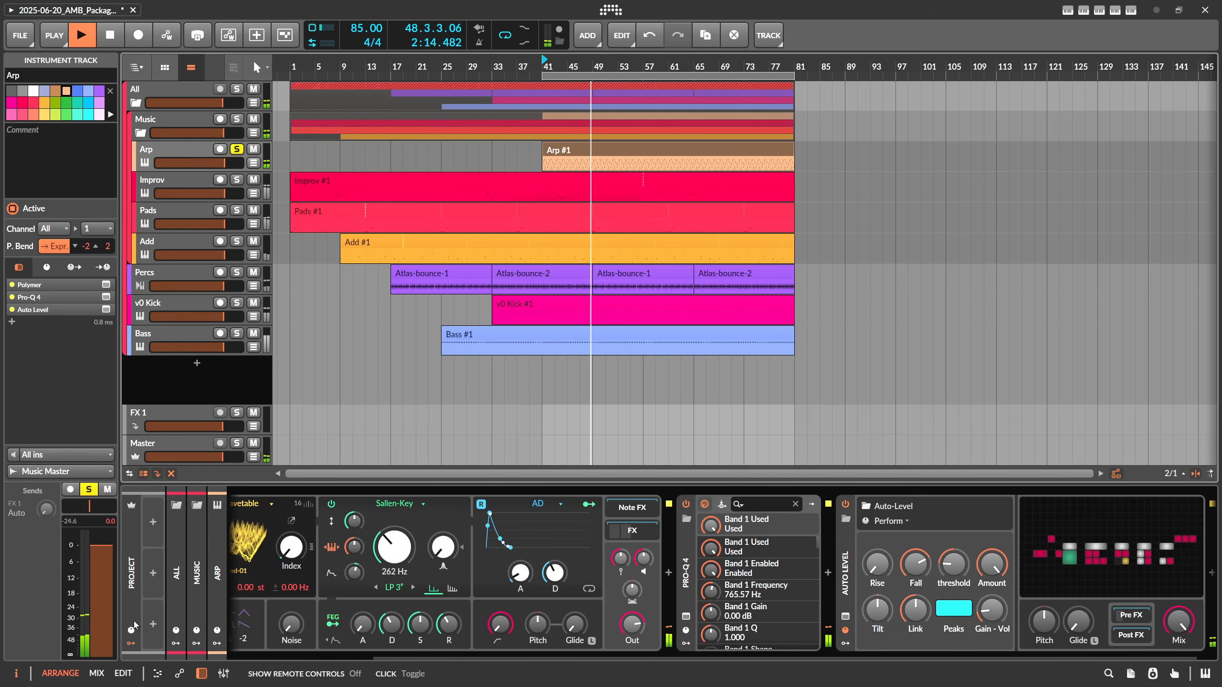
{"action": "left_click", "coordinate": [152, 527]}
{"action": "type", "text": "macro"}
{"action": "key", "text": "Return"}
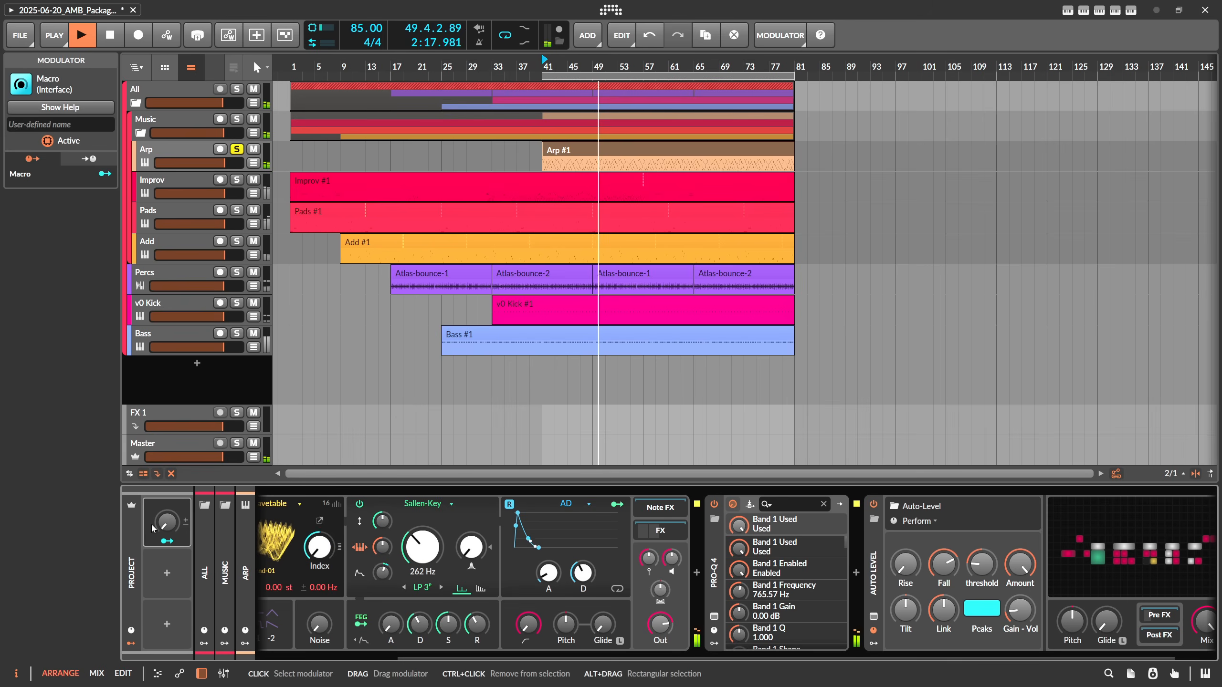
{"action": "left_click", "coordinate": [167, 540]}
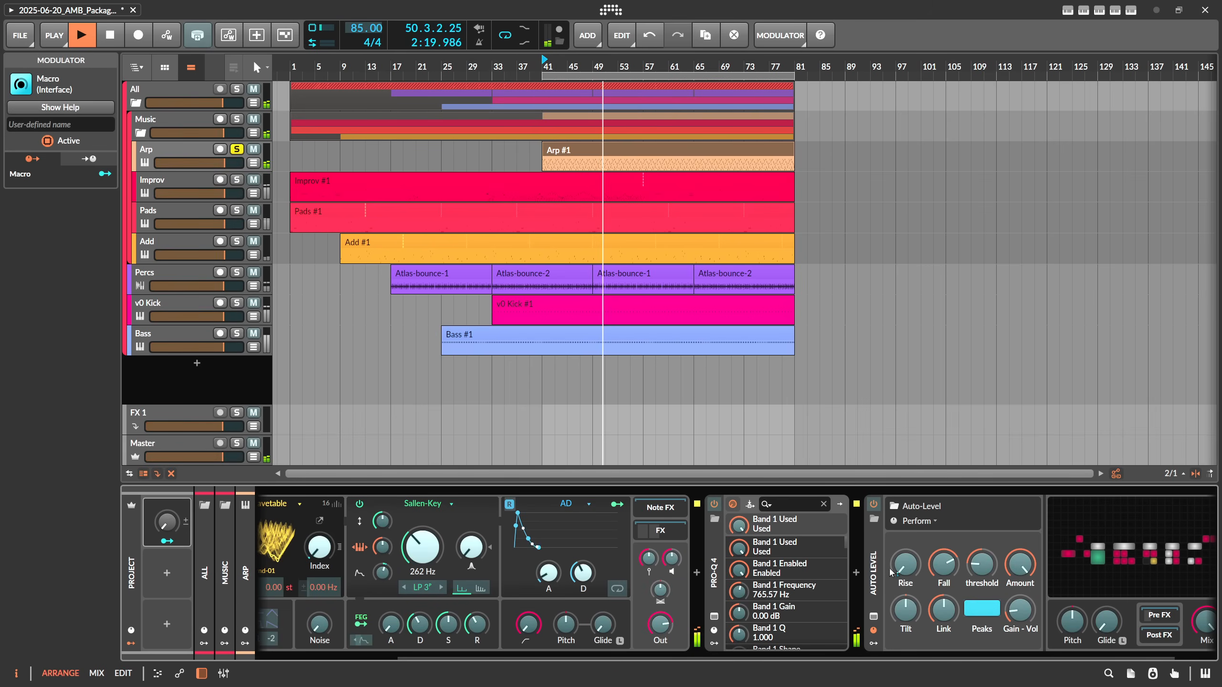
{"action": "left_click_drag", "start_coordinate": [904, 565], "coordinate": [904, 505]}
{"action": "left_click", "coordinate": [167, 541]}
Step: Add a second project Macro, map it to the Auto-Level's Fall with a depth of ×100000, and turn it up
{"action": "left_click", "coordinate": [168, 573]}
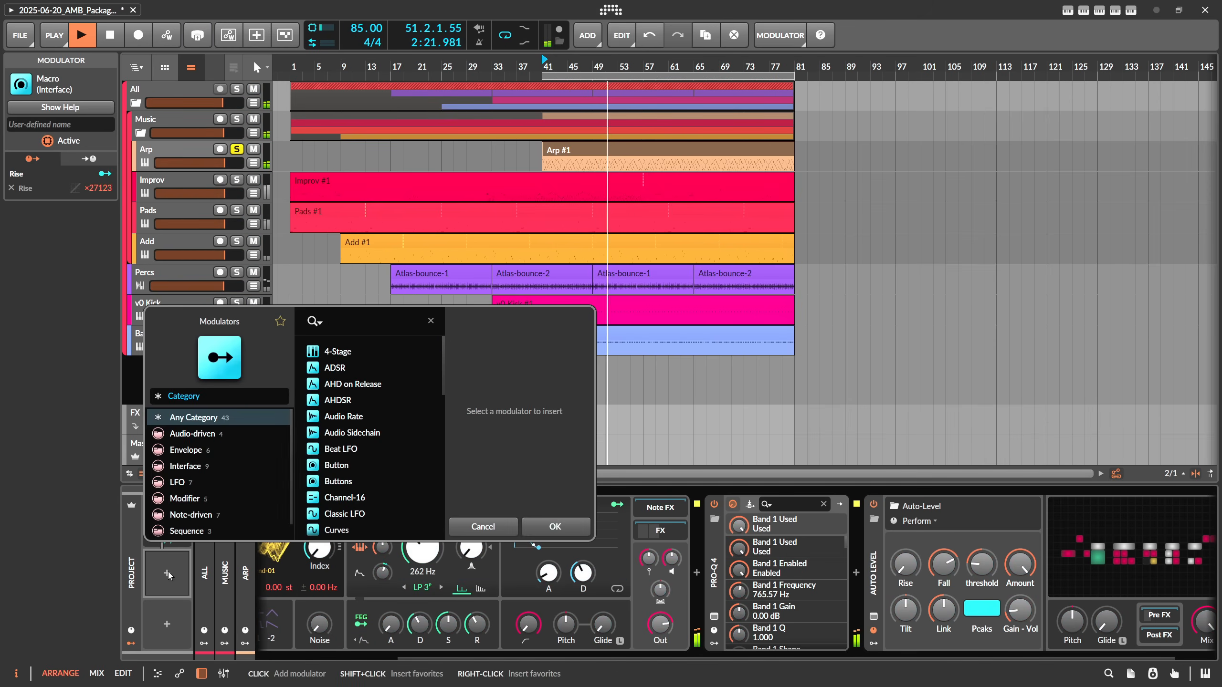
{"action": "type", "text": "macro"}
{"action": "key", "text": "Return"}
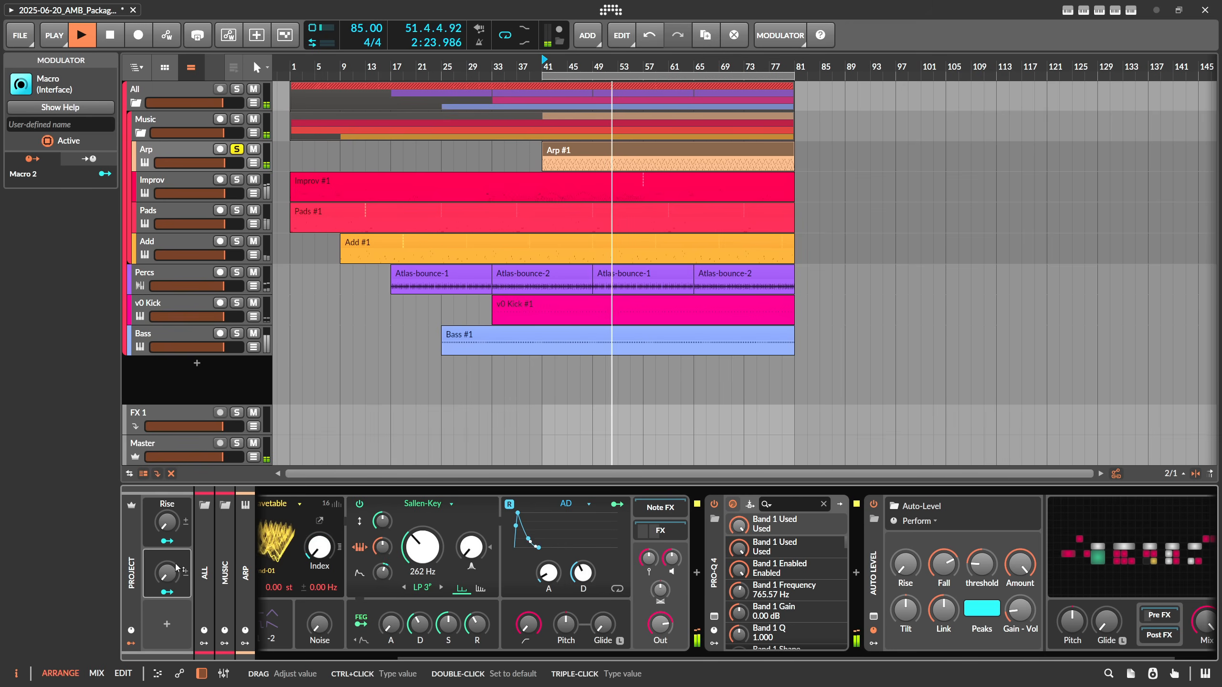
{"action": "left_click", "coordinate": [167, 592]}
{"action": "left_click", "coordinate": [943, 567]}
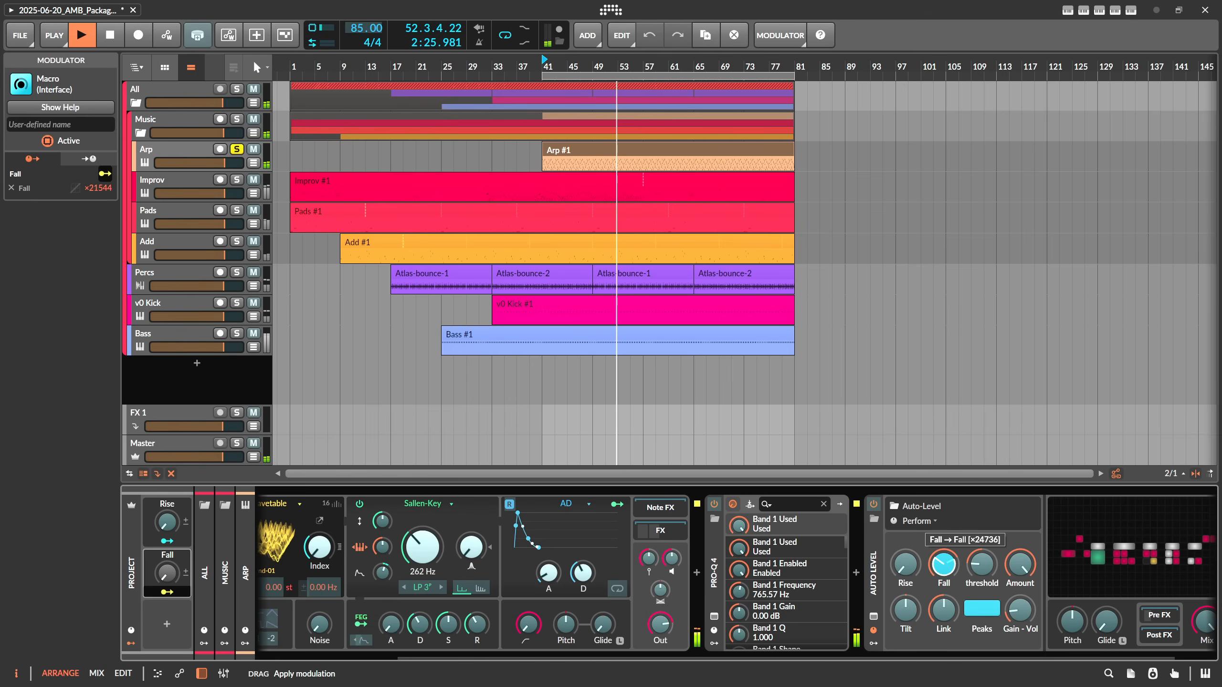
{"action": "mouse_move", "coordinate": [166, 572]}
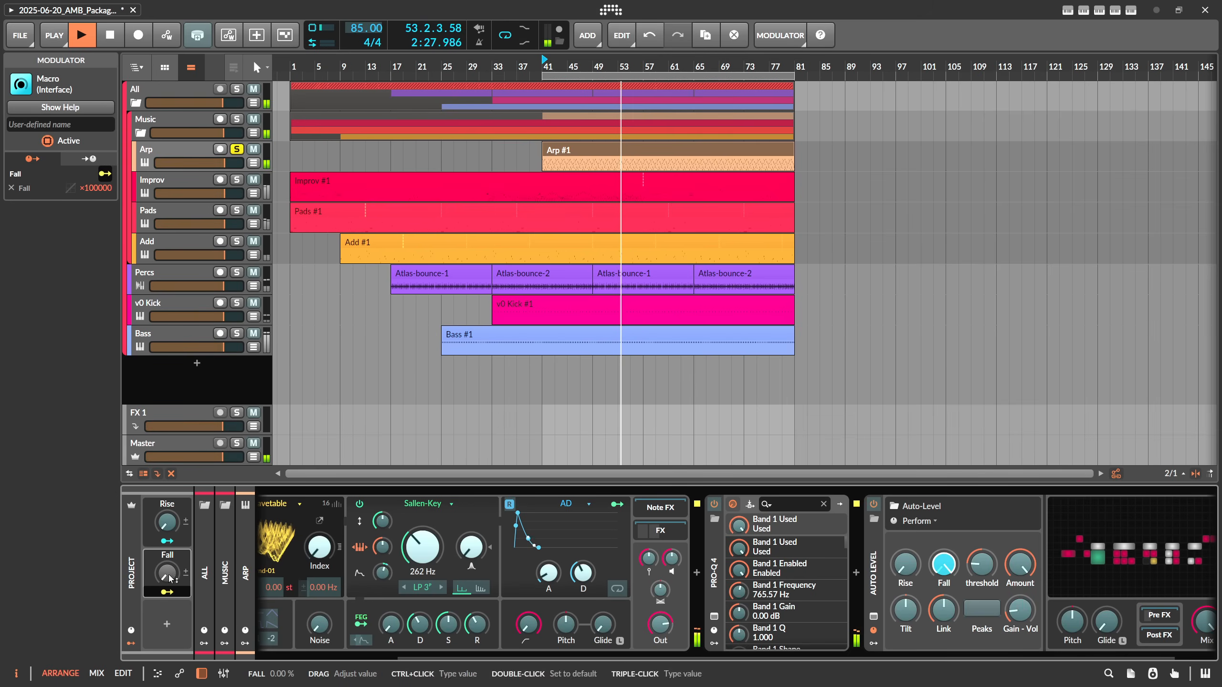
{"action": "left_click_drag", "start_coordinate": [167, 572], "coordinate": [166, 572]}
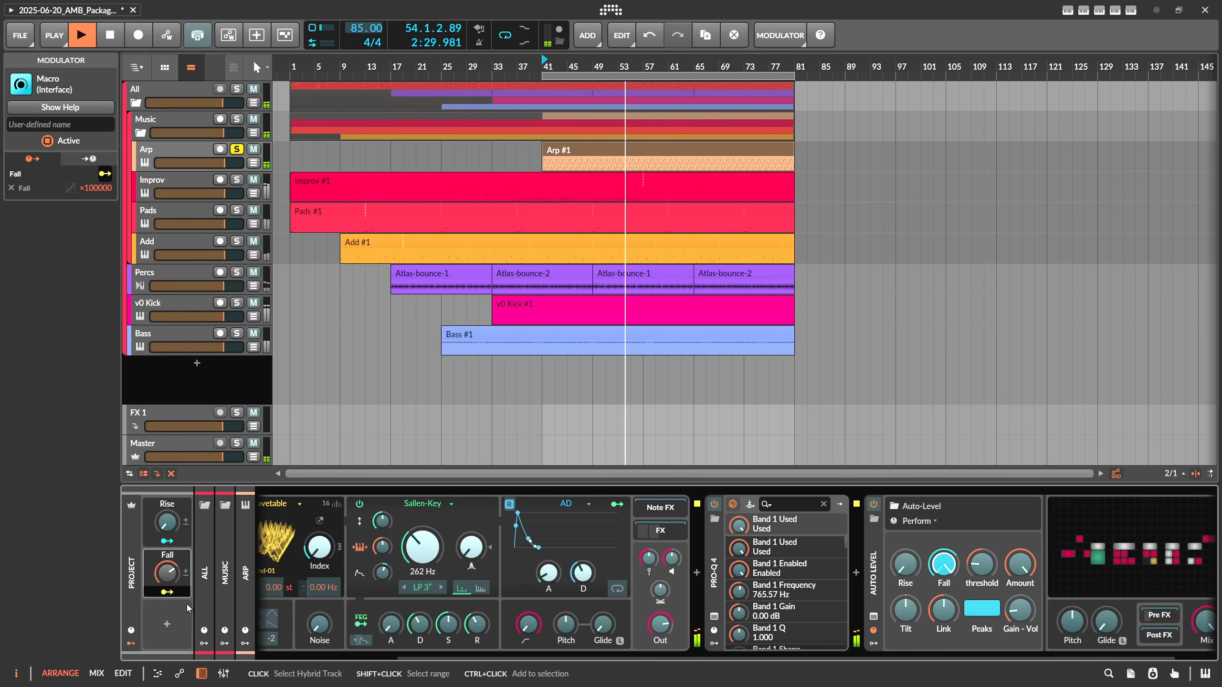
Step: Add a third project Macro and map it to the Auto-Level's Amount with a depth of 1.000
{"action": "left_click", "coordinate": [167, 624]}
{"action": "type", "text": "mac"}
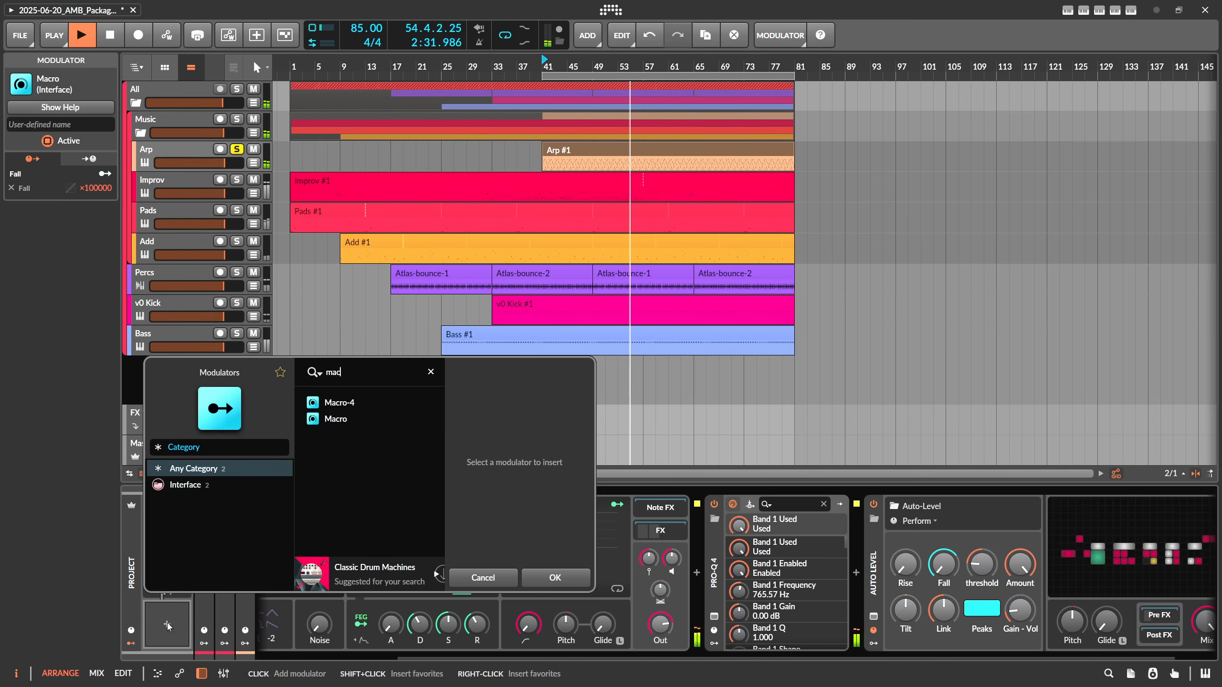
{"action": "key", "text": "Return"}
{"action": "left_click", "coordinate": [167, 643]}
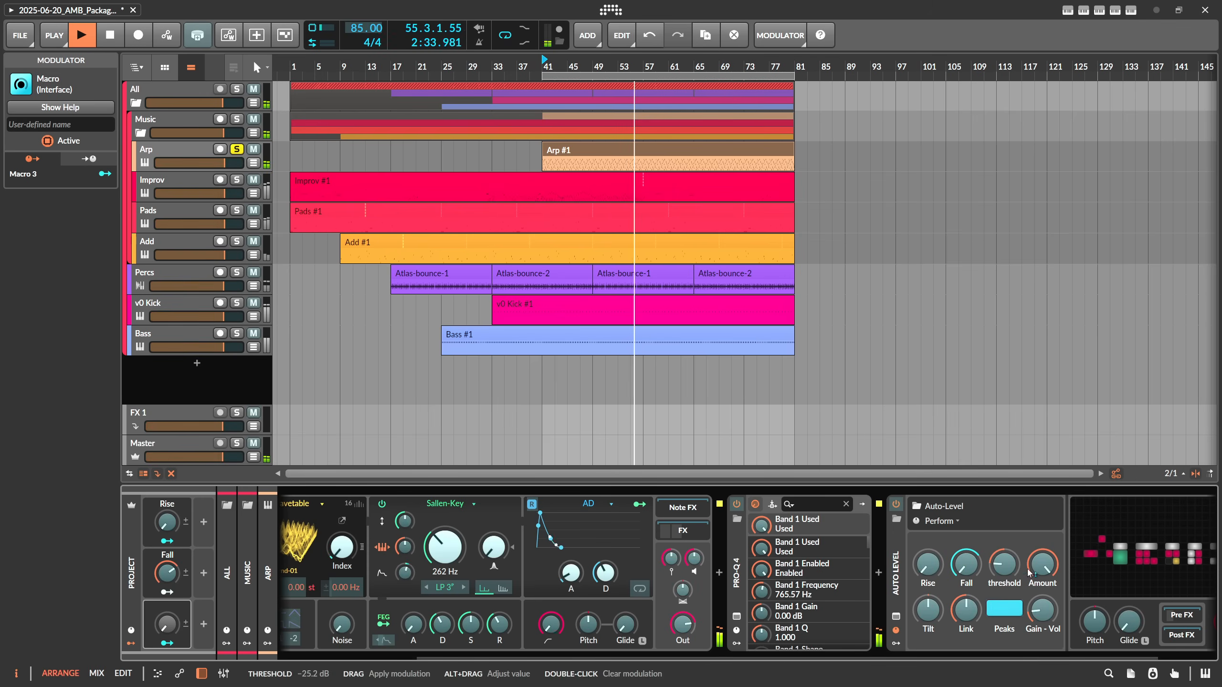
{"action": "left_click", "coordinate": [1047, 564]}
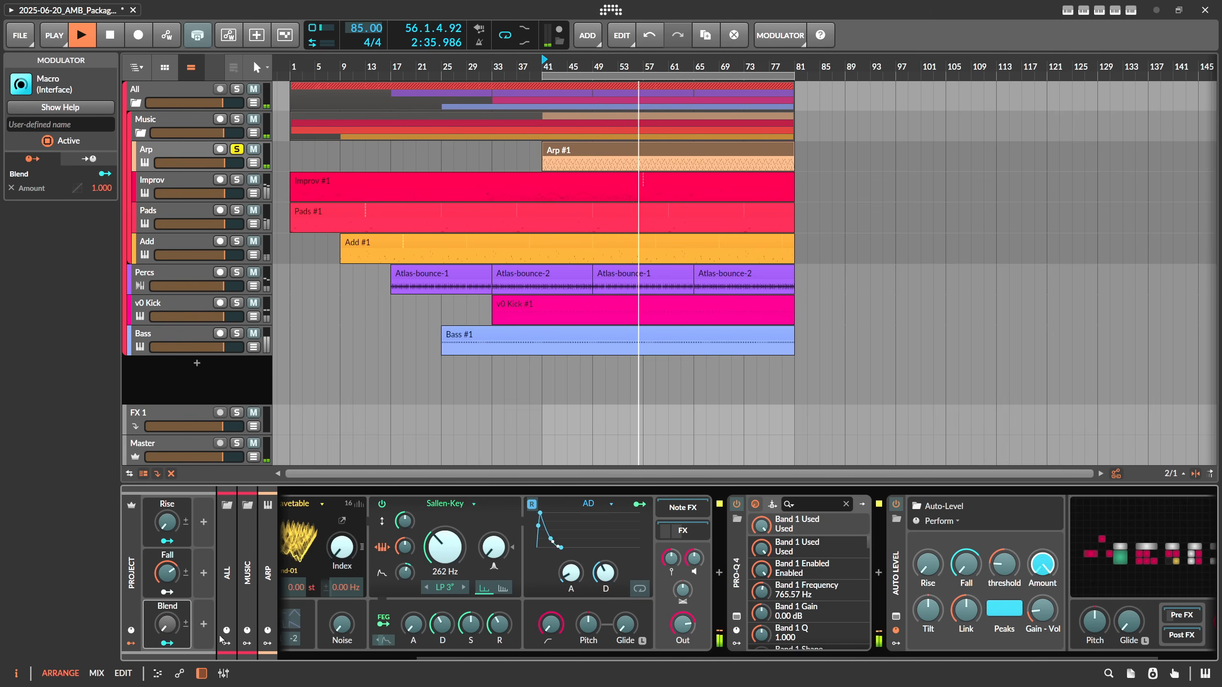
Step: Rename the third project macro from Blend to Amount and turn it up to maximum
{"action": "double_click", "coordinate": [173, 608]}
{"action": "type", "text": "Amou"}
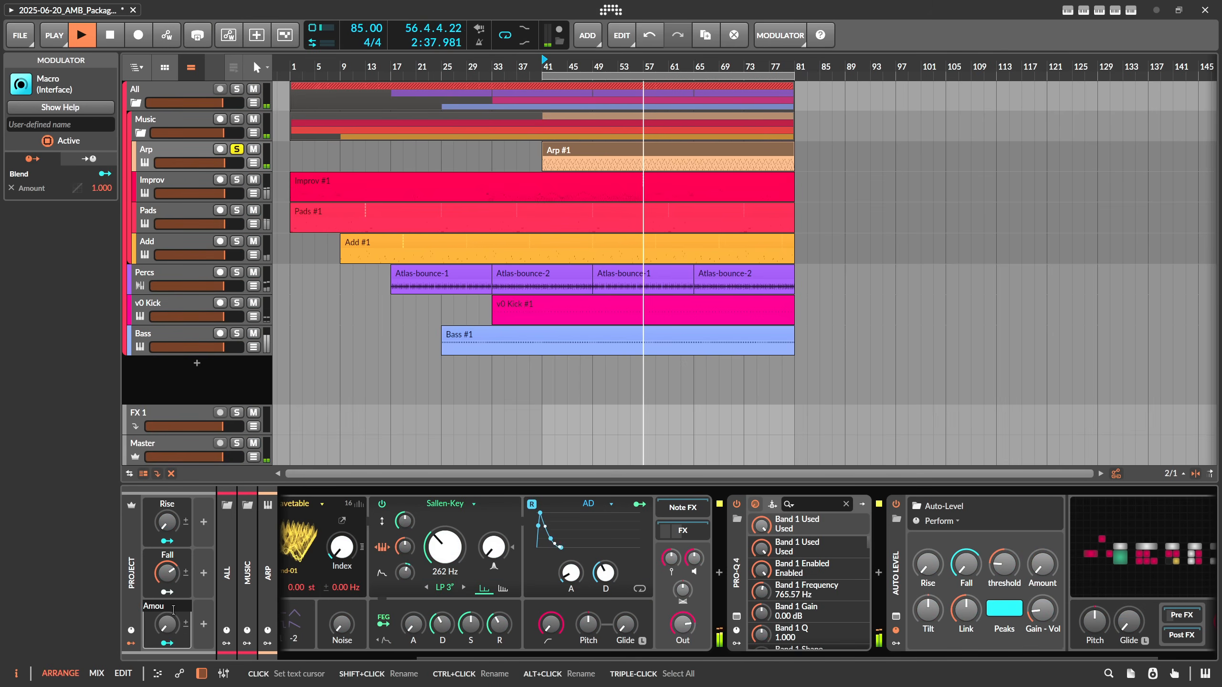
{"action": "type", "text": "nt"}
{"action": "key", "text": "Return"}
{"action": "left_click_drag", "start_coordinate": [171, 621], "coordinate": [170, 539]}
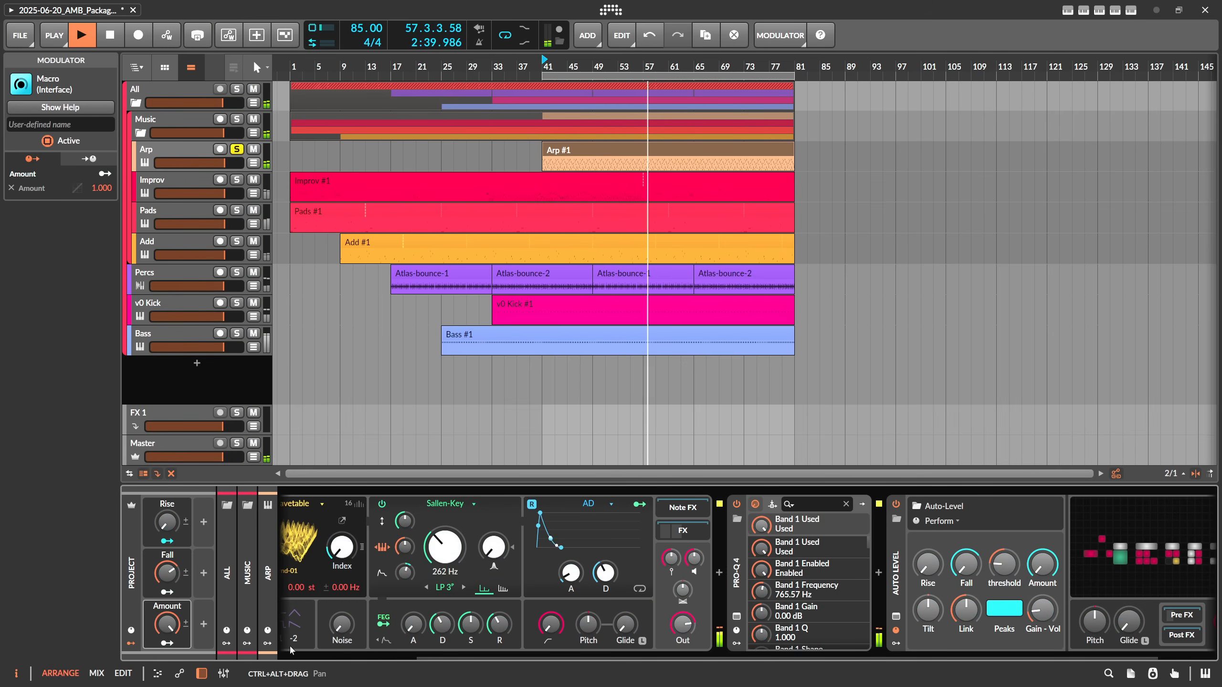
Step: Add a fourth project Macro and map it to the Auto-Level's Tilt with a modulation depth of 24
{"action": "left_click", "coordinate": [202, 523]}
{"action": "type", "text": "mac"}
{"action": "key", "text": "Return"}
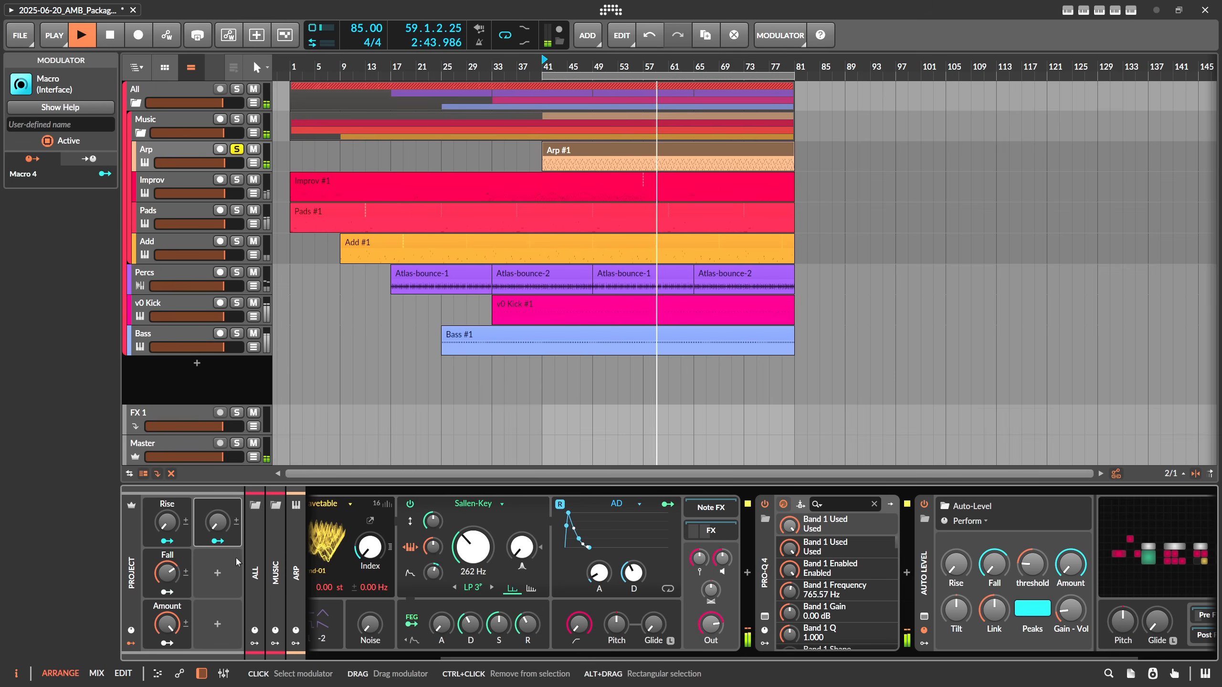
{"action": "left_click", "coordinate": [232, 544]}
{"action": "left_click_drag", "start_coordinate": [956, 610], "coordinate": [957, 597]}
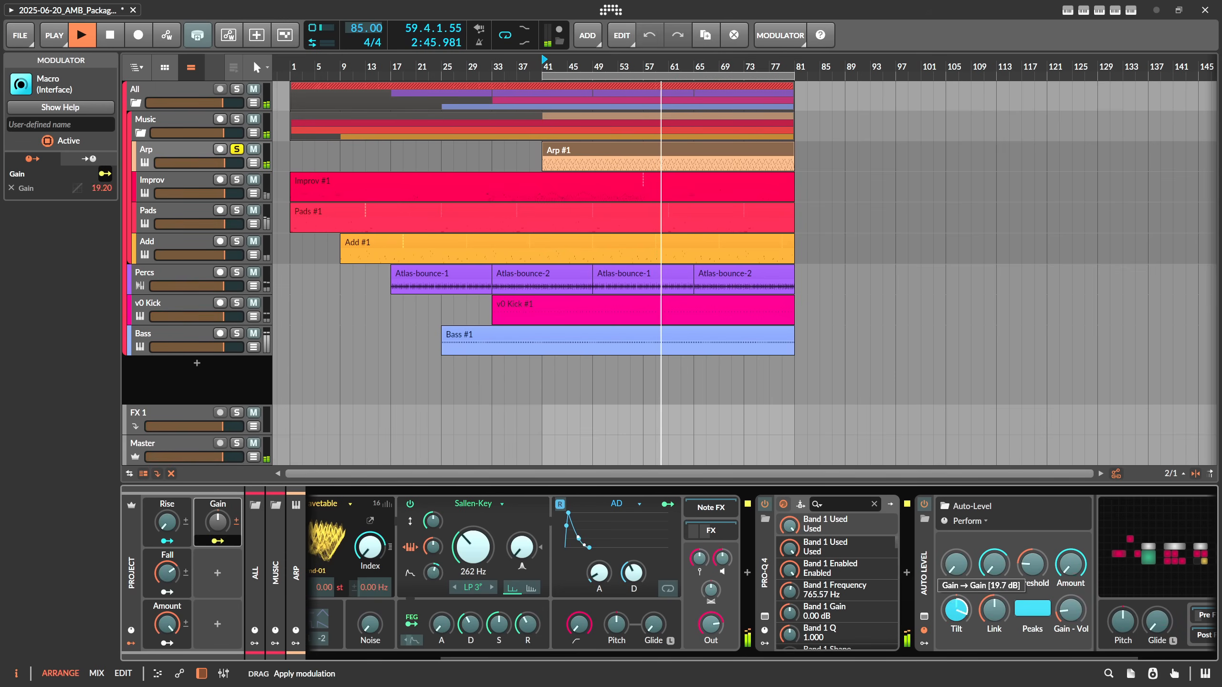
{"action": "double_click", "coordinate": [104, 188]}
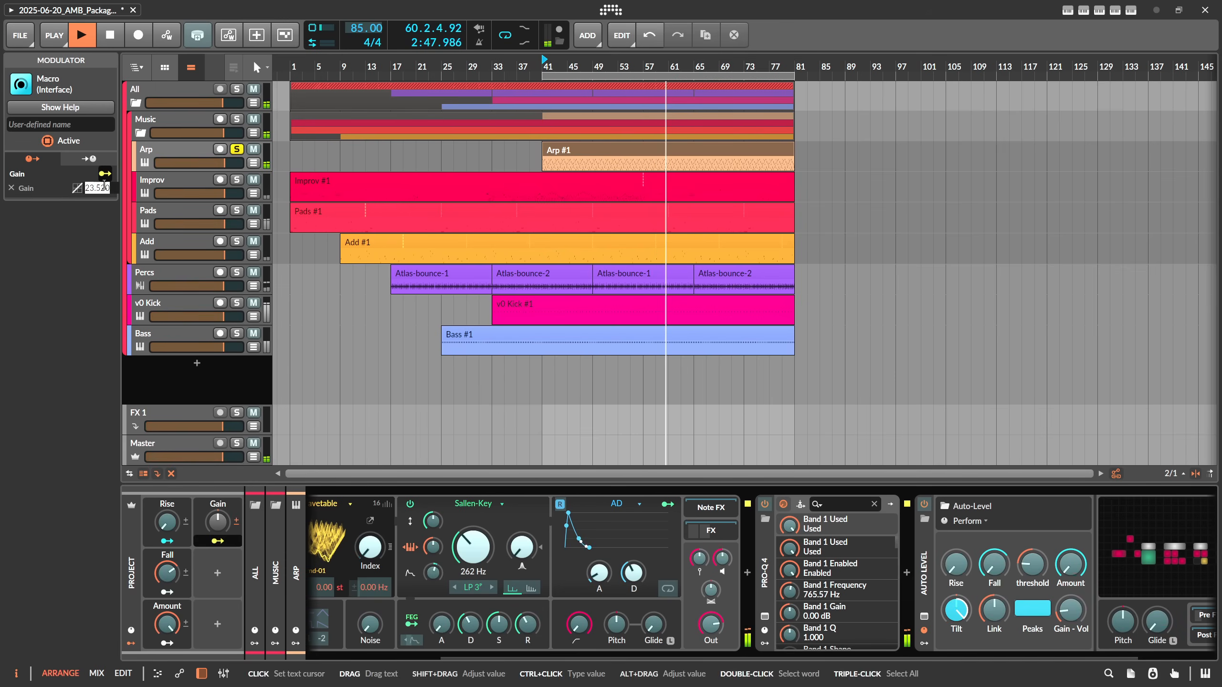
{"action": "type", "text": "24"}
{"action": "key", "text": "Return"}
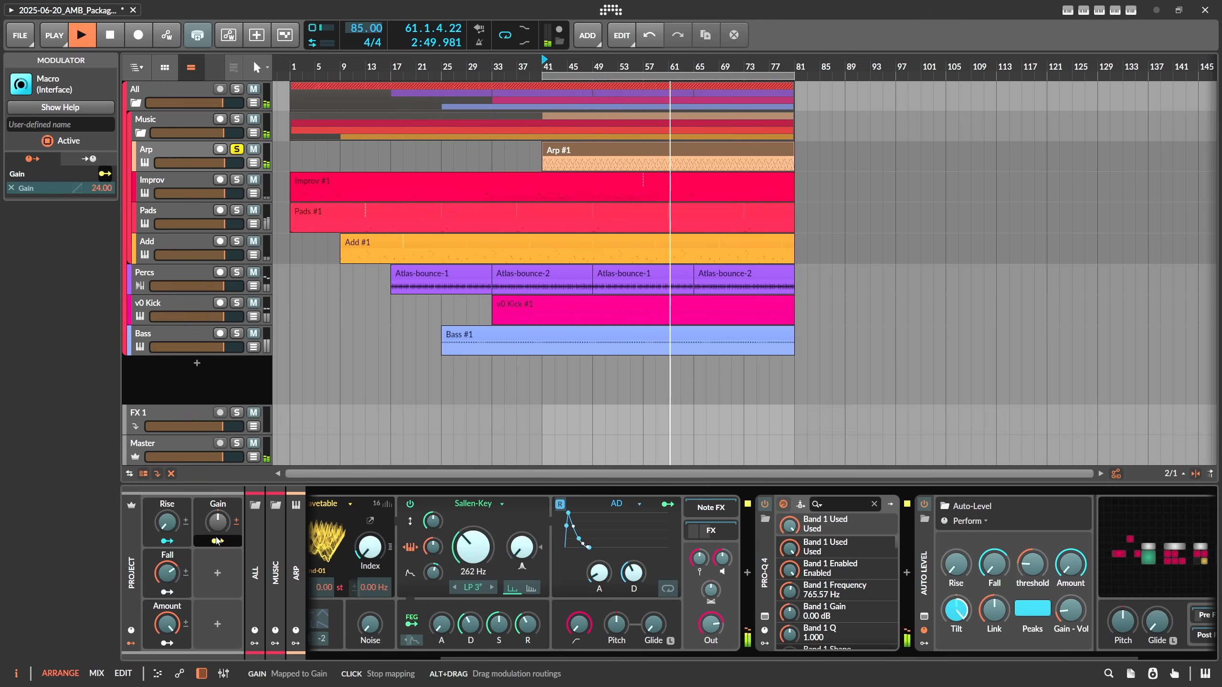
Step: Add a fifth project Macro and map it to the Auto-Level's Gain - Vol with a modulation depth of 1.000
{"action": "left_click", "coordinate": [215, 572]}
{"action": "type", "text": "mac"}
{"action": "key", "text": "Down"}
{"action": "key", "text": "Return"}
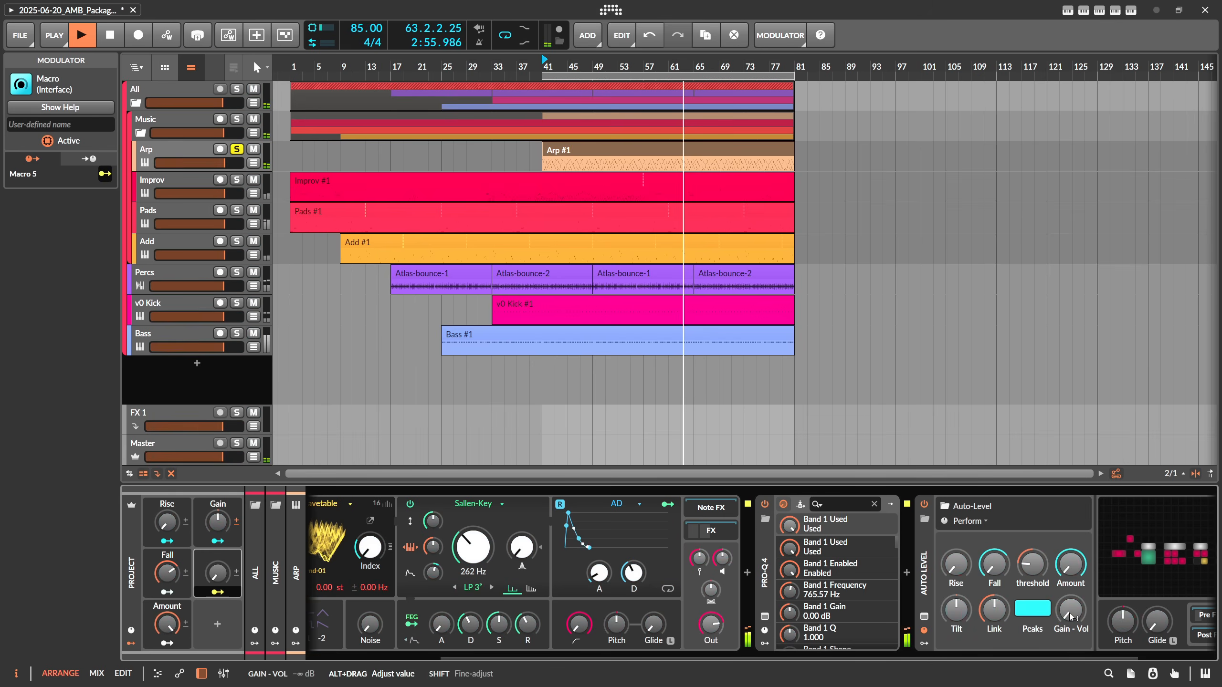
{"action": "left_click_drag", "start_coordinate": [1072, 615], "coordinate": [1072, 611]}
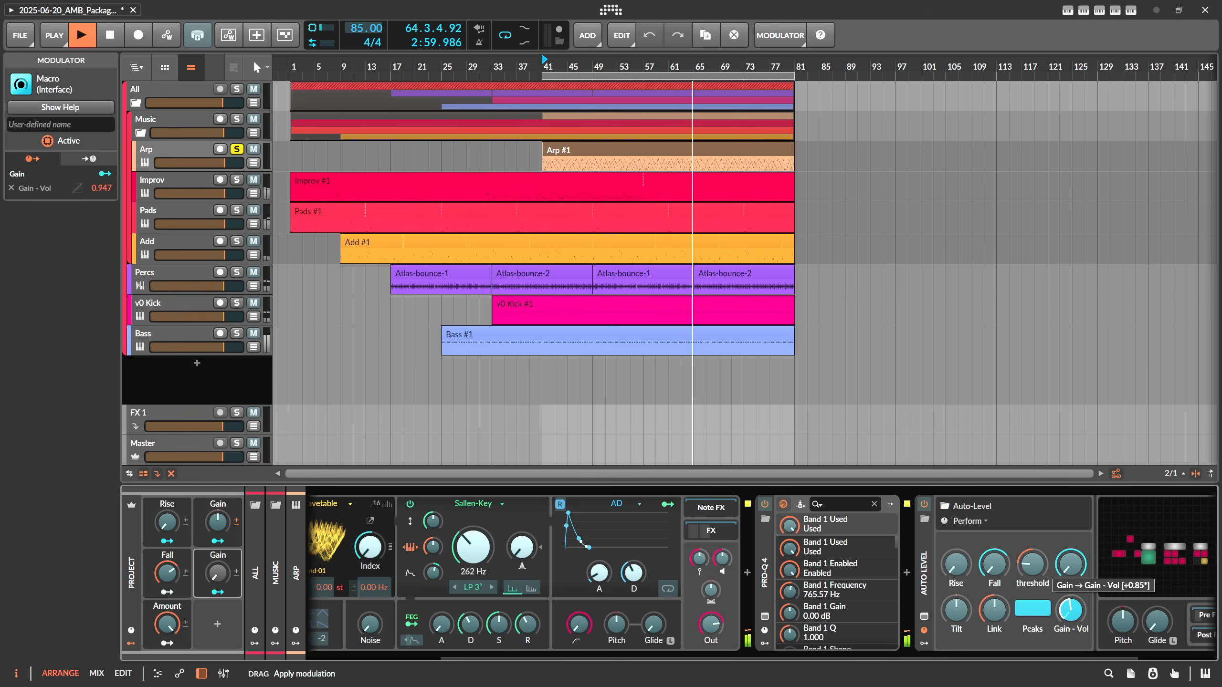
{"action": "left_click_drag", "start_coordinate": [1071, 611], "coordinate": [1071, 610]}
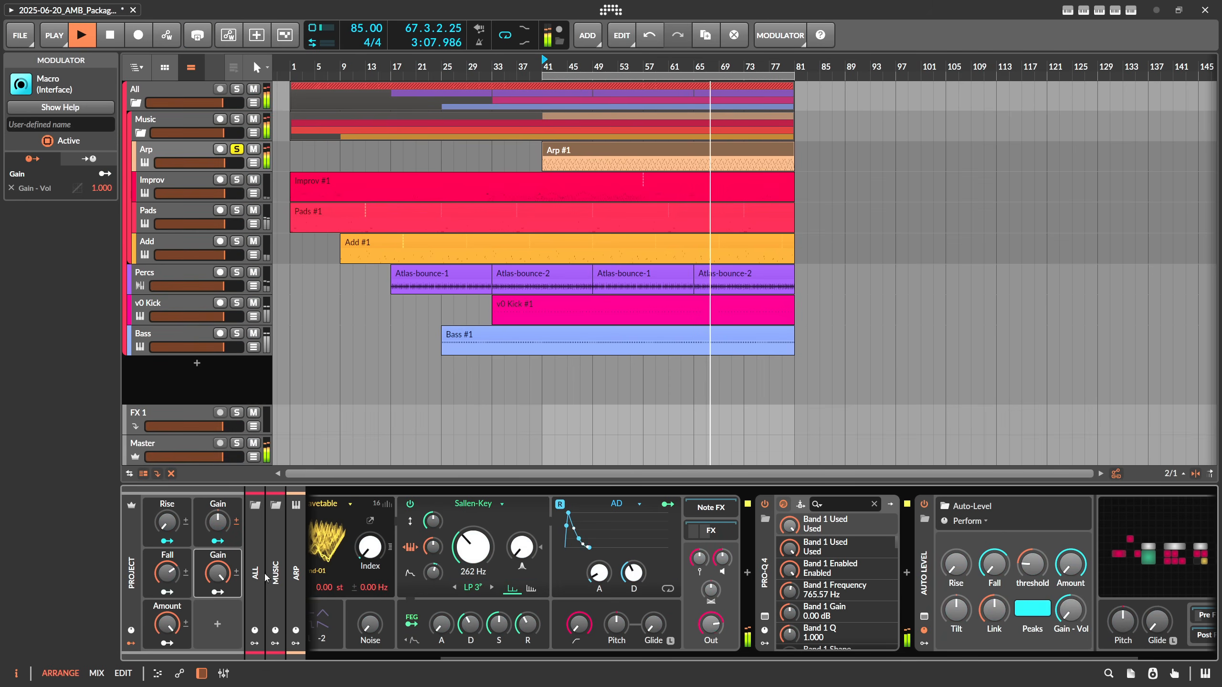
Step: Add a sixth project Macro and map it to the Auto-Level's threshold with a modulation depth of 0.973
{"action": "double_click", "coordinate": [224, 556]}
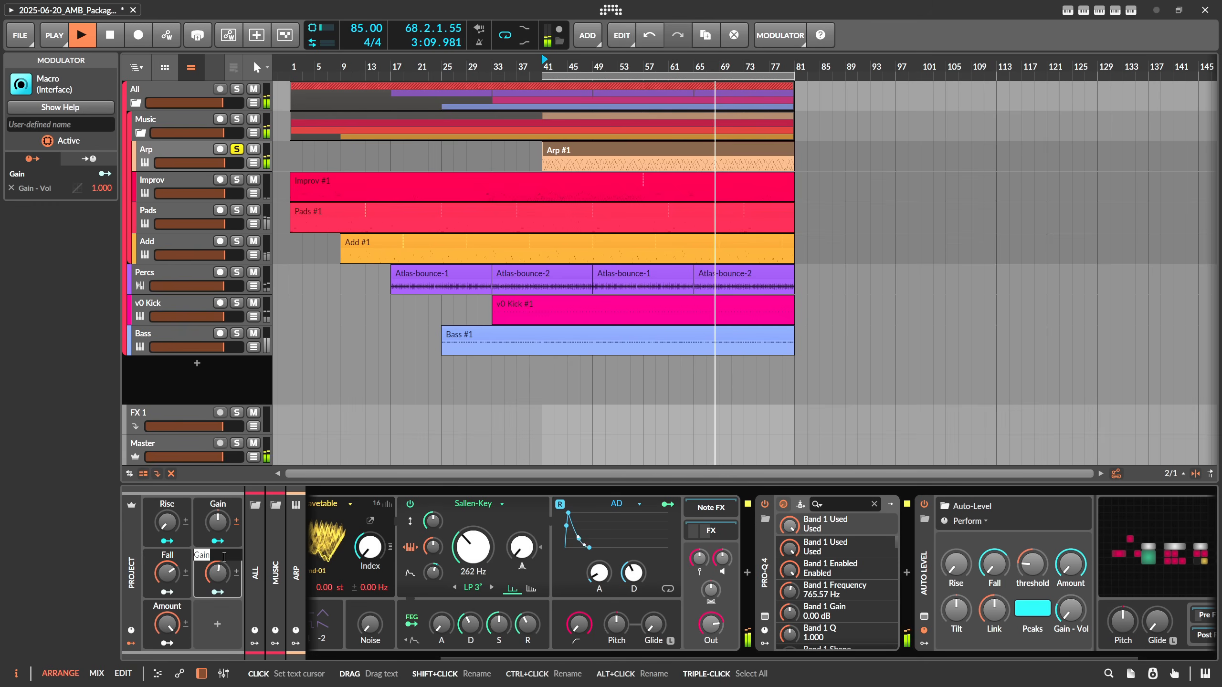
{"action": "key", "text": "Escape"}
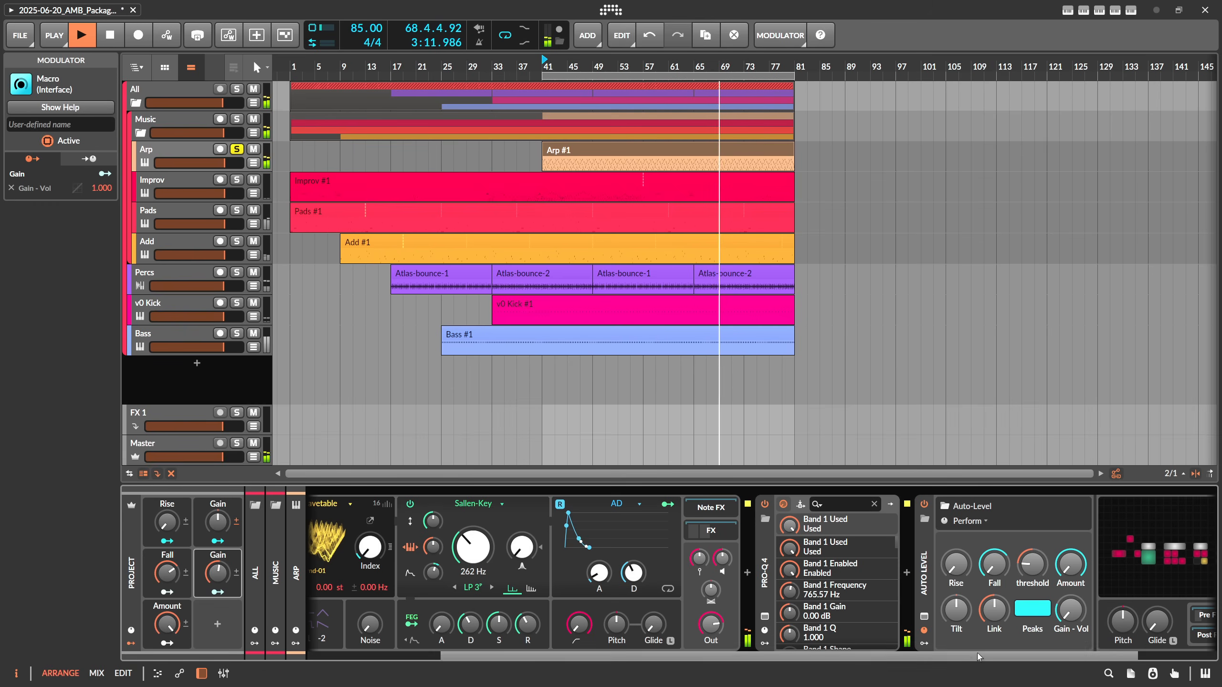
{"action": "left_click_drag", "start_coordinate": [948, 656], "coordinate": [977, 656]}
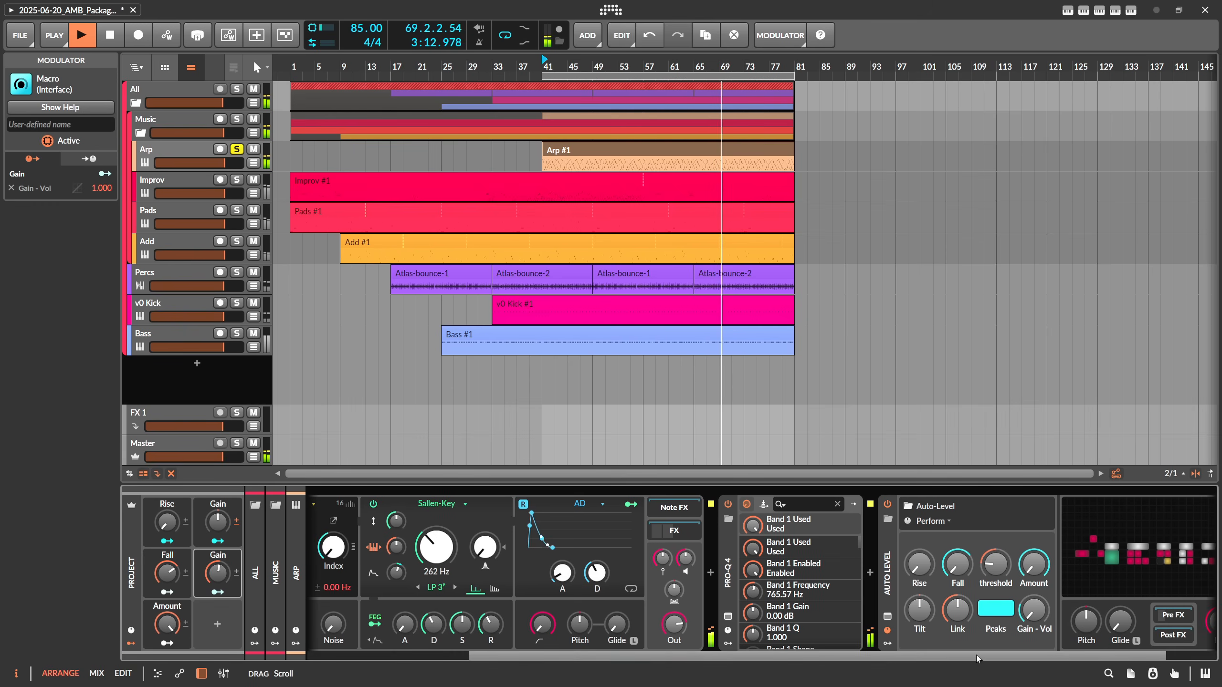
{"action": "left_click", "coordinate": [222, 624]}
{"action": "type", "text": "mac"}
{"action": "key", "text": "Return"}
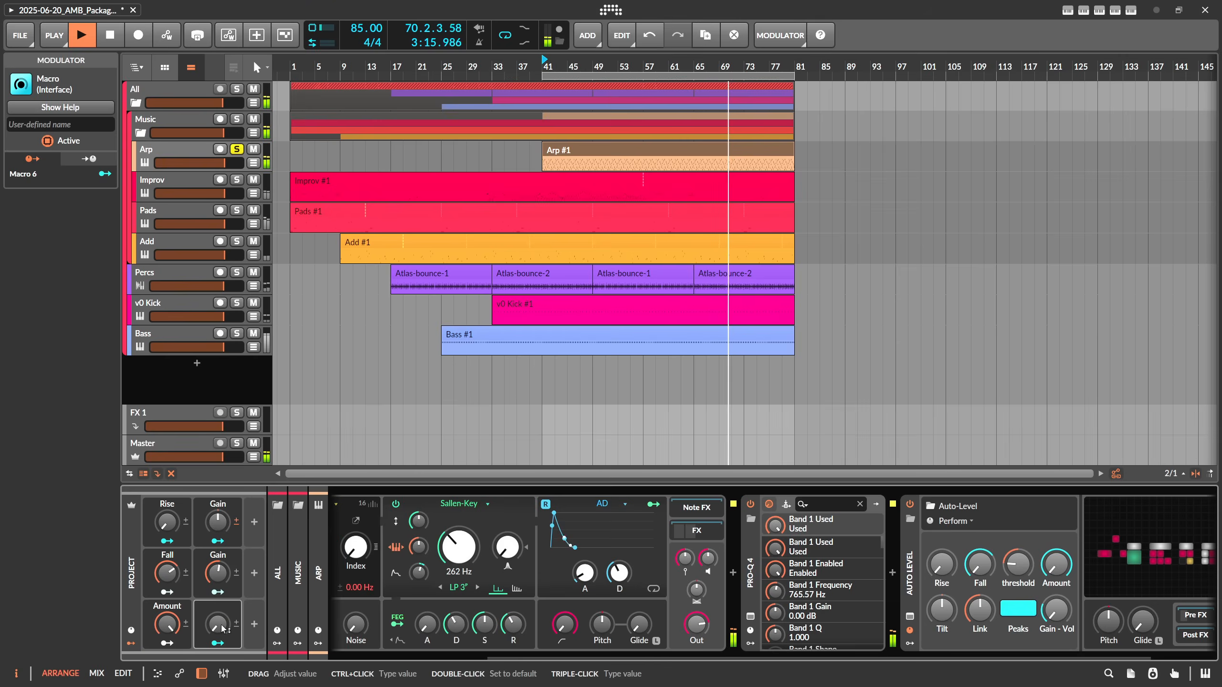
{"action": "mouse_move", "coordinate": [1018, 564]}
{"action": "left_mouse_down"}
{"action": "mouse_move", "coordinate": [1018, 575]}
{"action": "mouse_move", "coordinate": [1018, 563]}
{"action": "left_mouse_up"}
{"action": "left_click", "coordinate": [218, 643]}
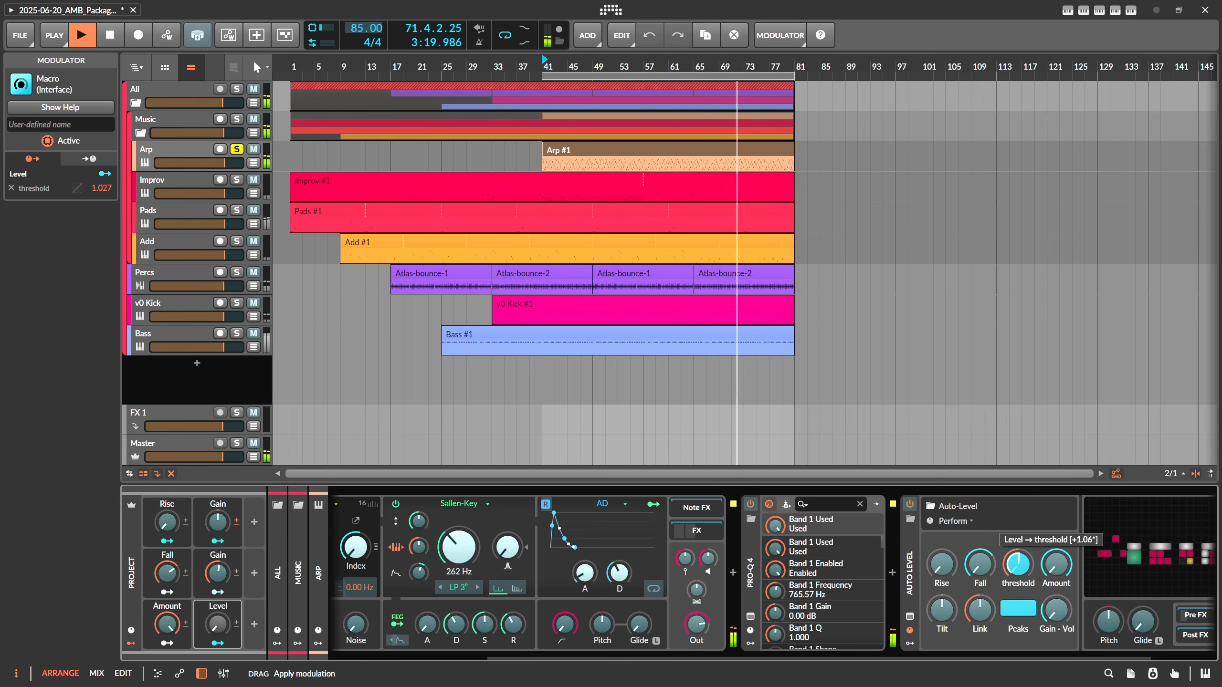
{"action": "left_click", "coordinate": [218, 643]}
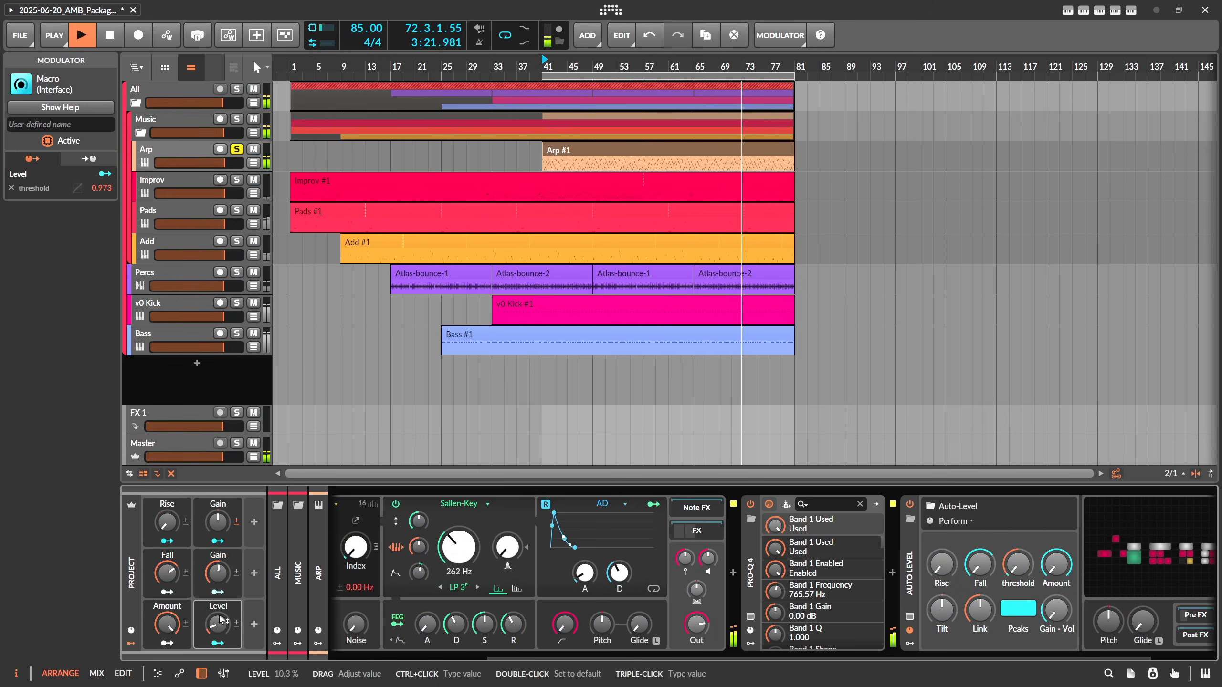
Step: Rename the sixth project macro to Threshold and turn it up slightly
{"action": "type", "text": "Thresh"}
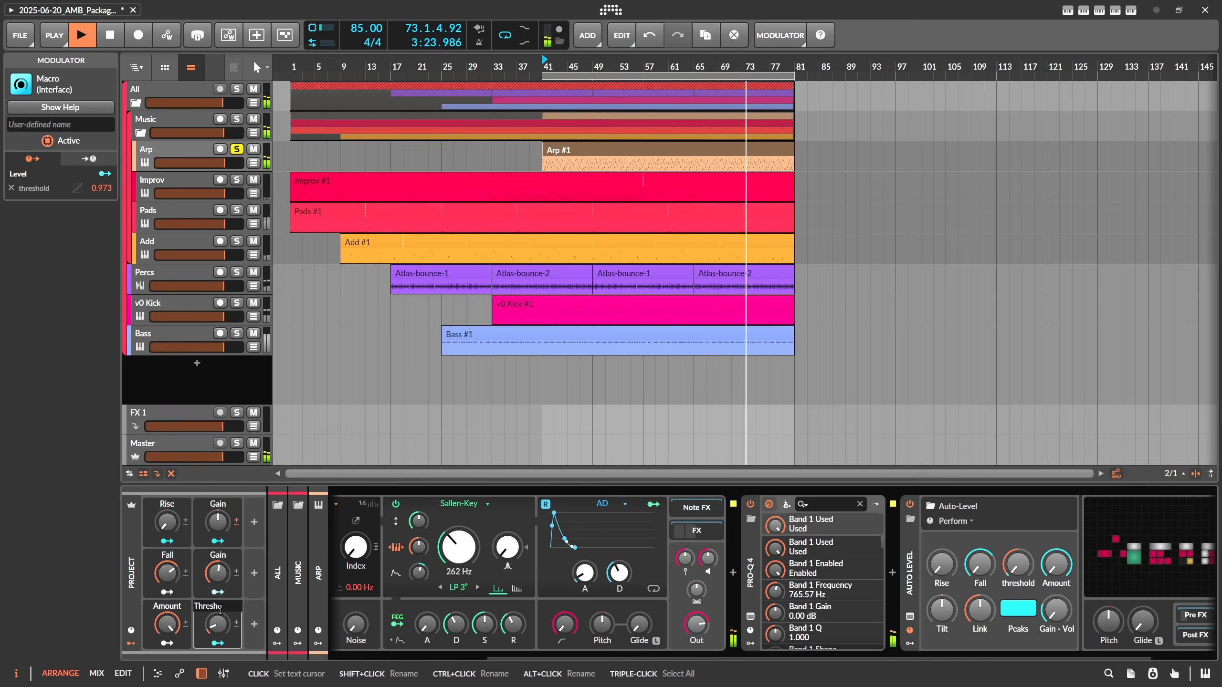
{"action": "type", "text": "old"}
{"action": "key", "text": "Return"}
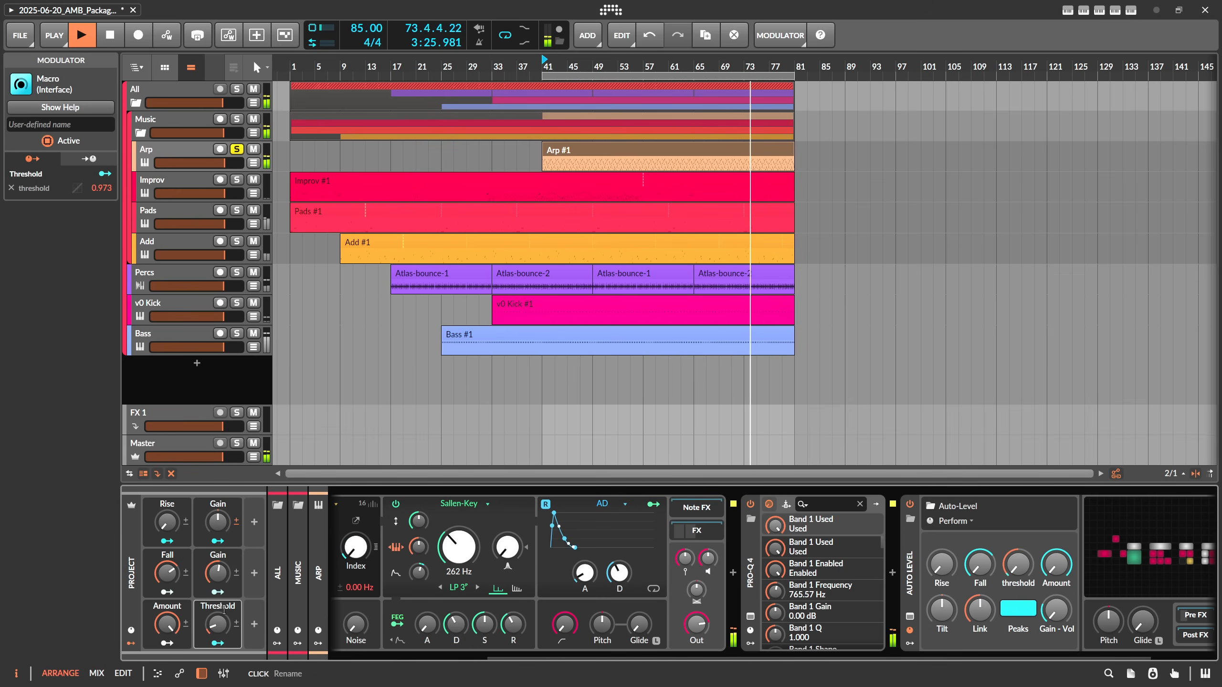
{"action": "left_click_drag", "start_coordinate": [219, 624], "coordinate": [219, 614]}
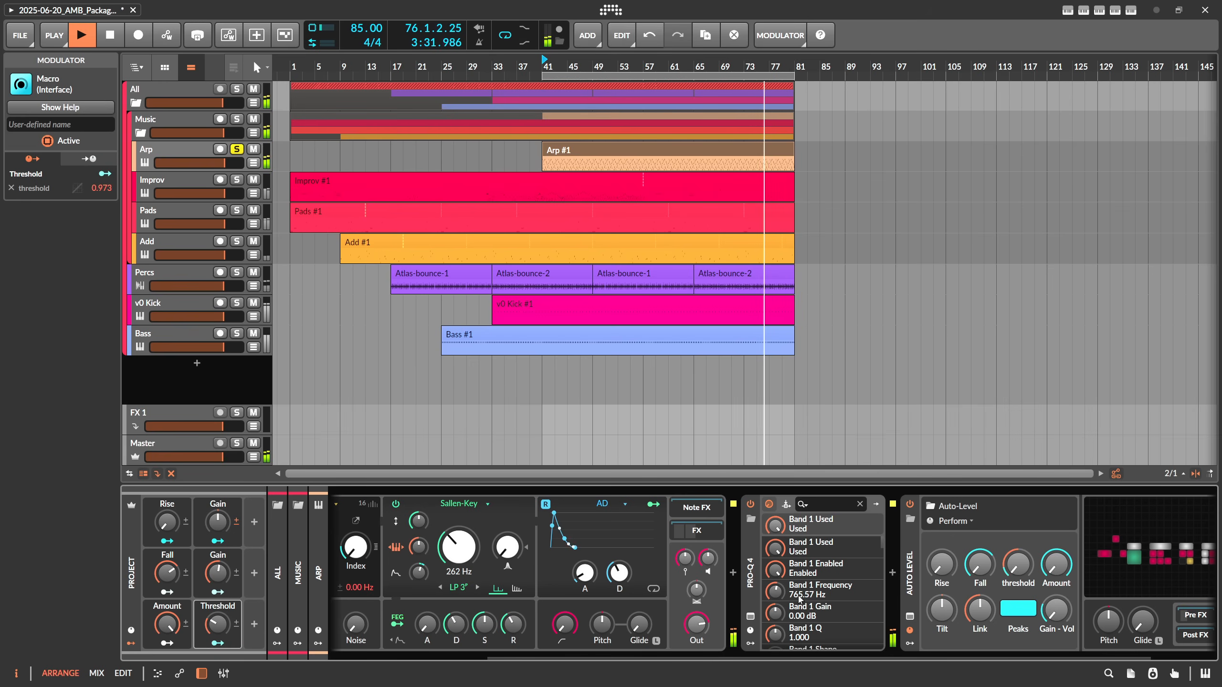
Step: Copy the Arp's Auto Level device to the end of the Improv and Pads device chains
{"action": "scroll", "coordinate": [673, 651], "scroll_direction": "right", "scroll_amount": 3}
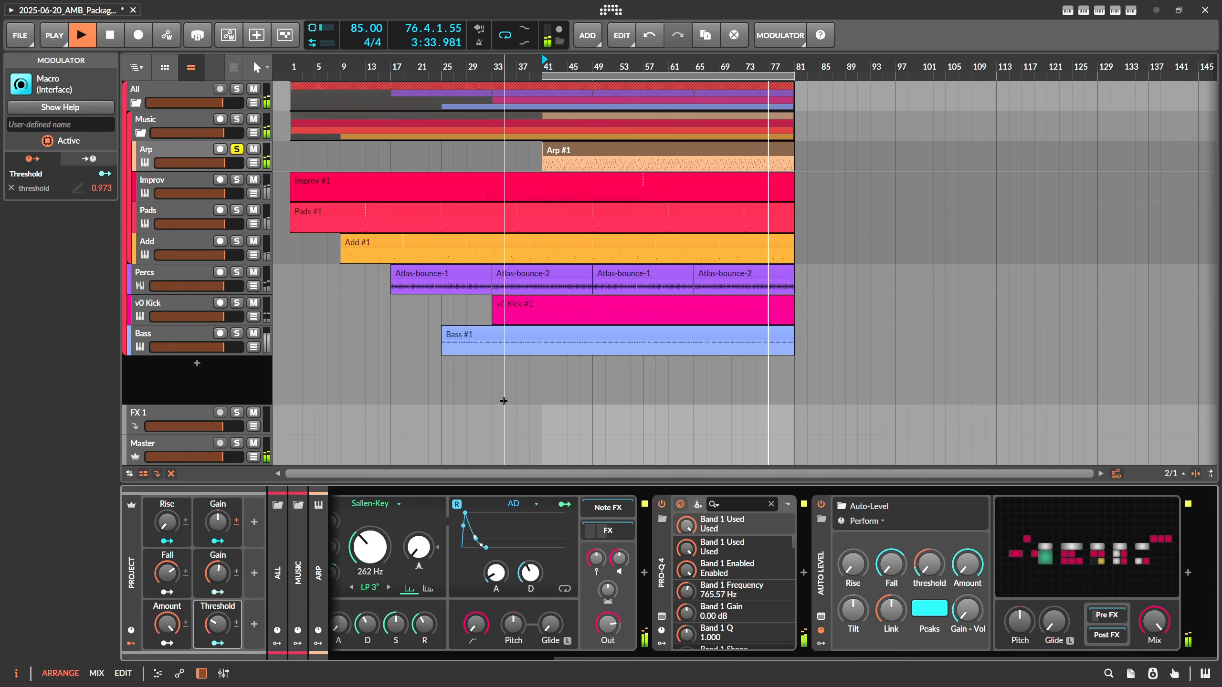
{"action": "left_click", "coordinate": [788, 538]}
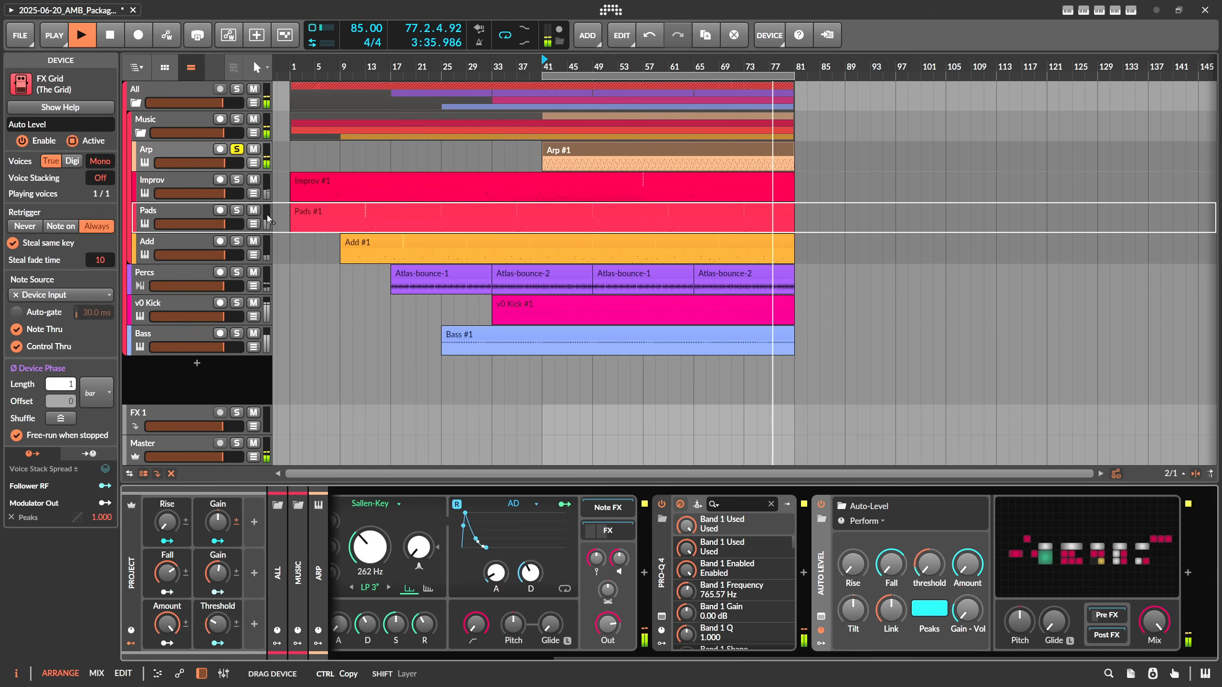
{"action": "left_click", "coordinate": [164, 187]}
{"action": "left_click_drag", "start_coordinate": [857, 650], "coordinate": [1054, 650]}
{"action": "left_click_drag", "start_coordinate": [898, 573], "coordinate": [192, 222]}
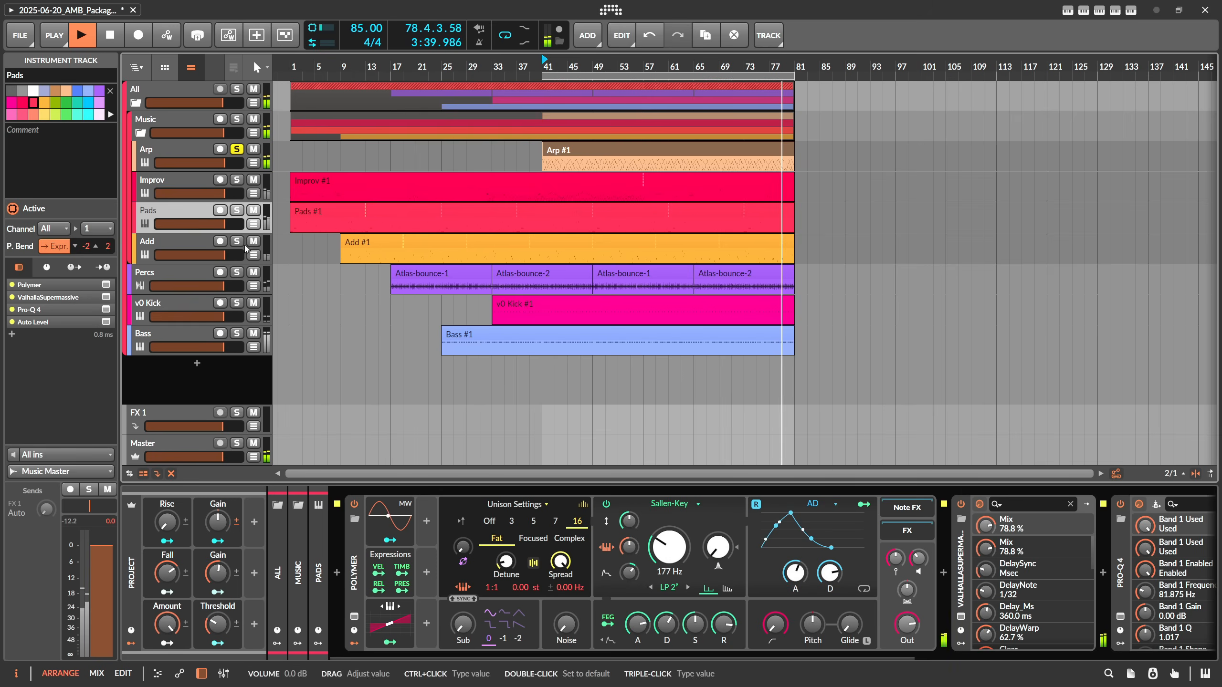
Step: Copy the Auto Level device from the Pads track to the Add and Percs tracks
{"action": "left_click_drag", "start_coordinate": [722, 650], "coordinate": [1032, 642]}
{"action": "left_click_drag", "start_coordinate": [823, 572], "coordinate": [200, 256]}
{"action": "left_click_drag", "start_coordinate": [943, 657], "coordinate": [1111, 657]}
{"action": "left_click_drag", "start_coordinate": [821, 572], "coordinate": [193, 275]}
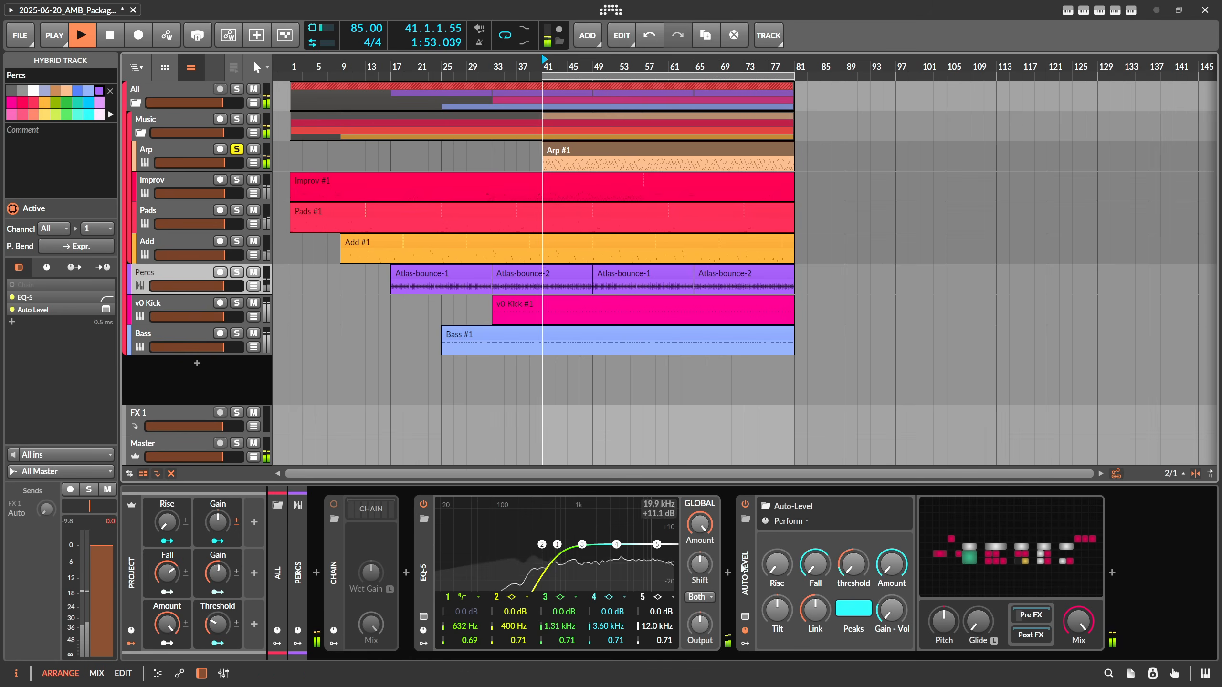
Step: Copy the Auto Level device to the v0 Kick and Bass tracks and the Music group
{"action": "left_click_drag", "start_coordinate": [313, 354], "coordinate": [196, 307]}
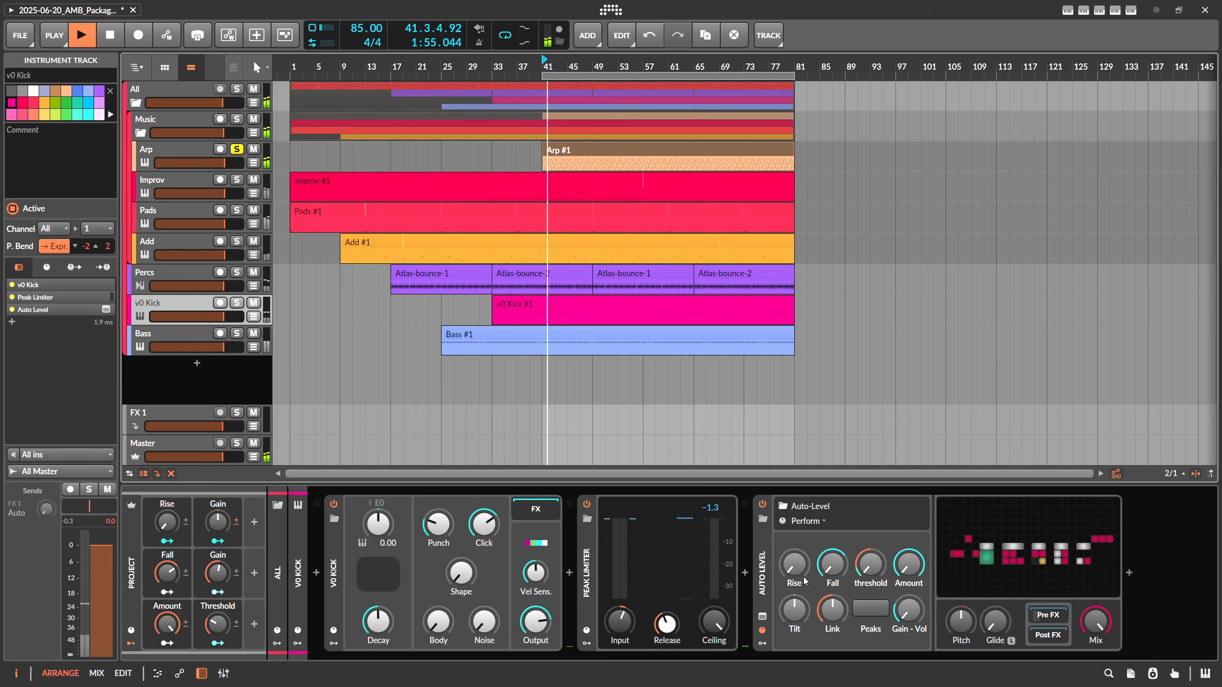
{"action": "left_click_drag", "start_coordinate": [762, 576], "coordinate": [202, 340]}
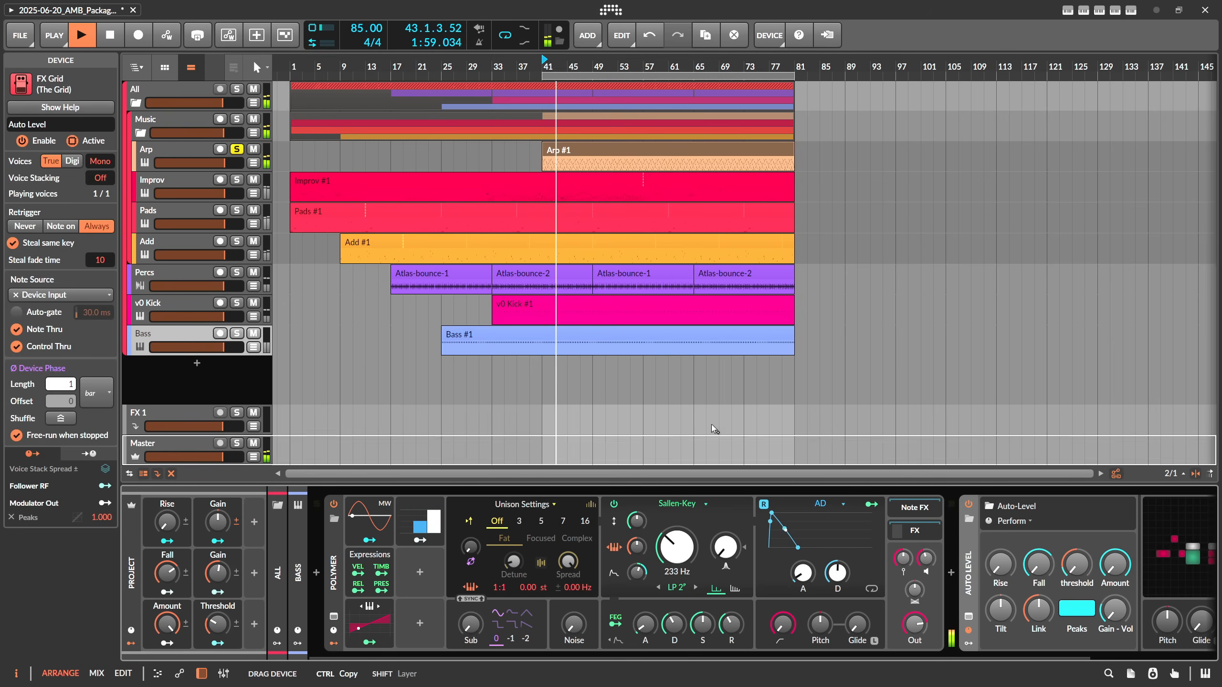
{"action": "left_click", "coordinate": [192, 120]}
{"action": "left_click_drag", "start_coordinate": [190, 121], "coordinate": [191, 122]}
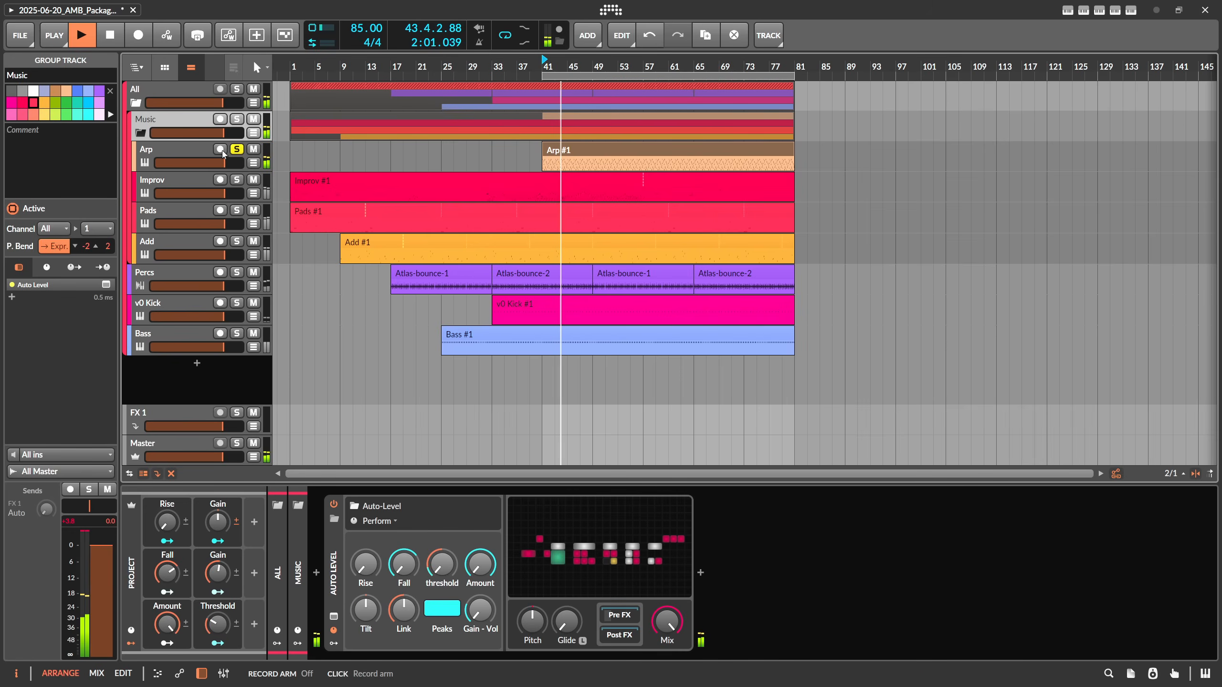
Step: Unsolo the Arp track and show the Master track's Spectrum and Peak Limiter
{"action": "left_click", "coordinate": [236, 150]}
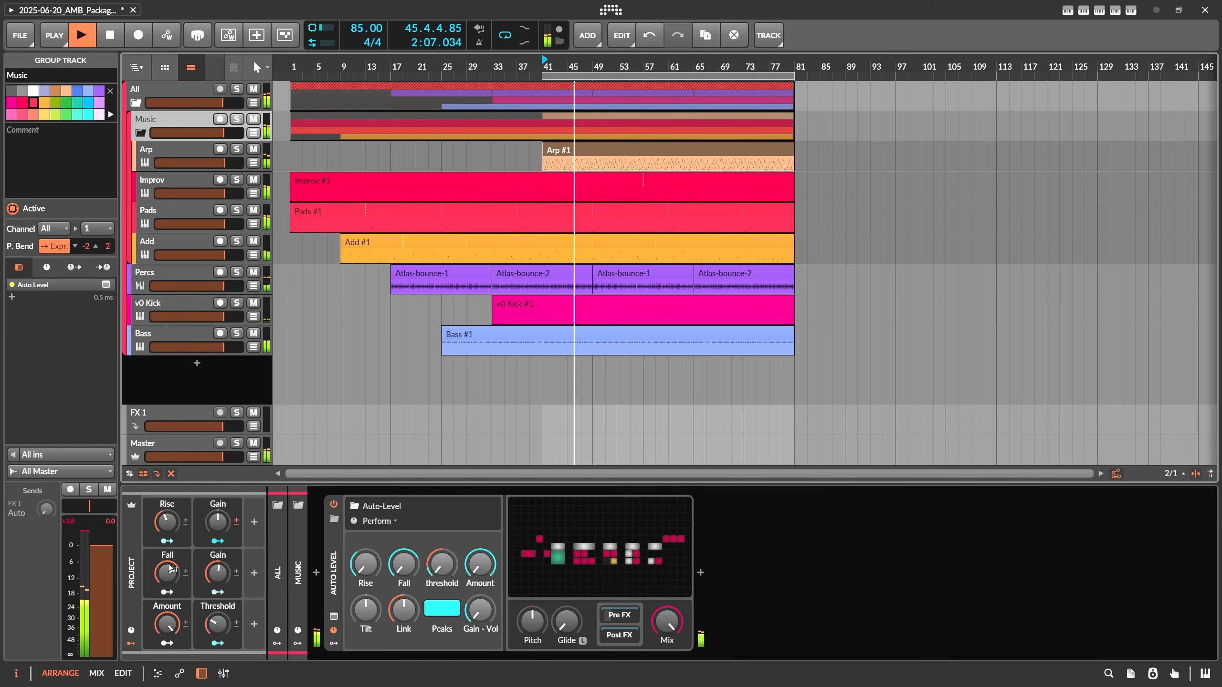
{"action": "left_click", "coordinate": [177, 444]}
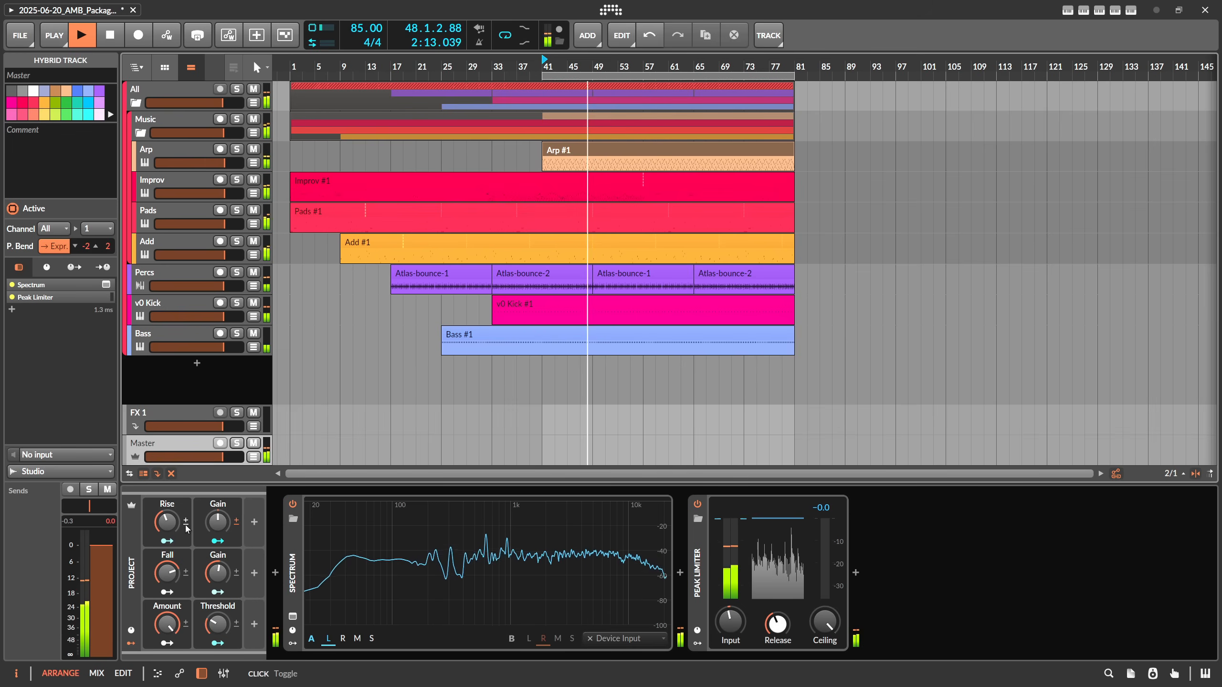
Step: Rename the fourth project macro, which controls the Auto-Level's tilt gains, from Gain to Tilt
{"action": "left_click", "coordinate": [203, 525]}
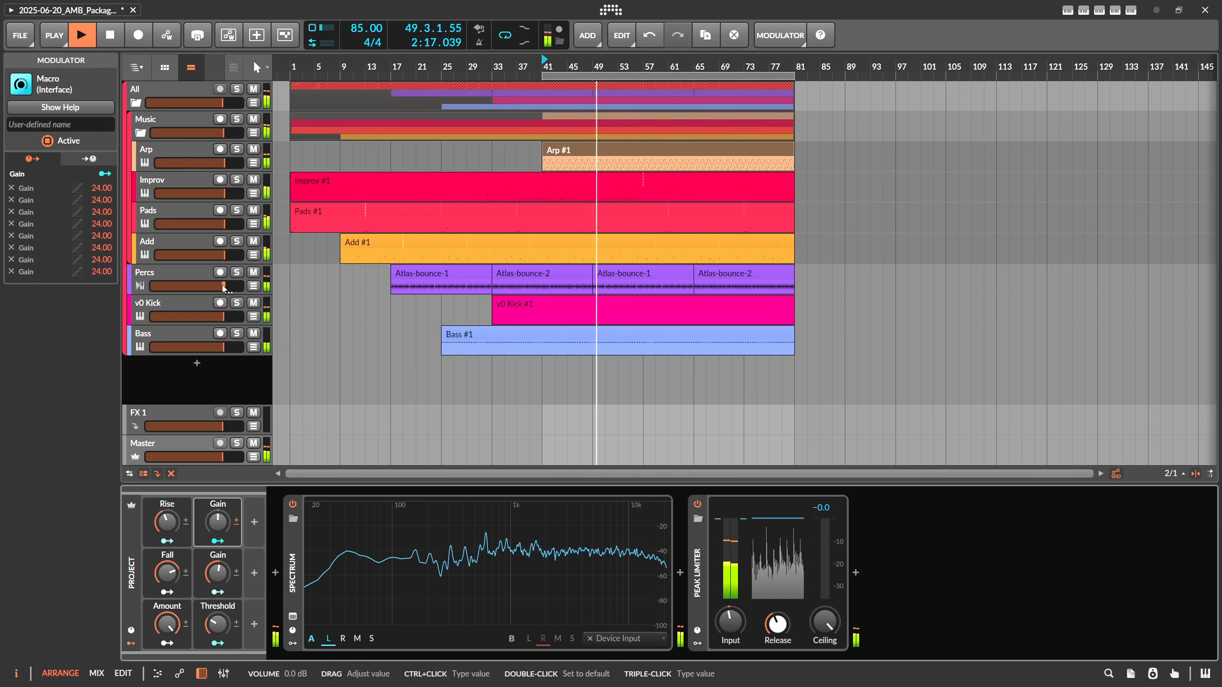
{"action": "left_click_drag", "start_coordinate": [216, 523], "coordinate": [217, 520]}
{"action": "left_click", "coordinate": [174, 148]}
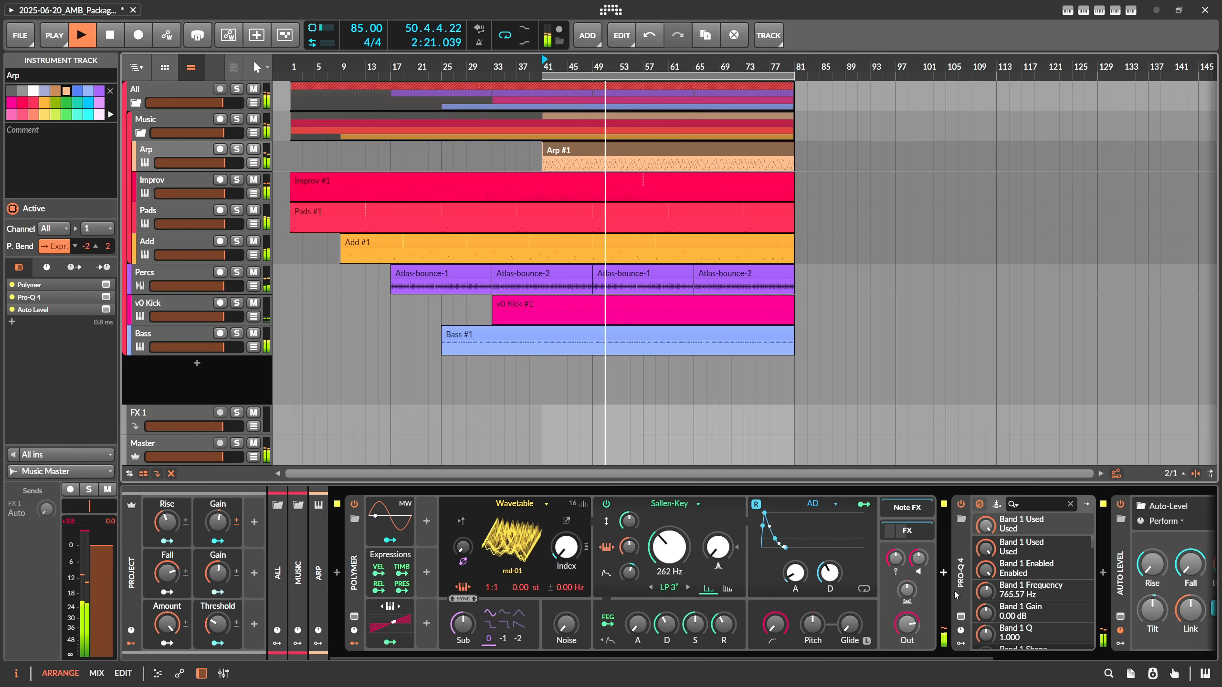
{"action": "left_click_drag", "start_coordinate": [988, 659], "coordinate": [1167, 660]}
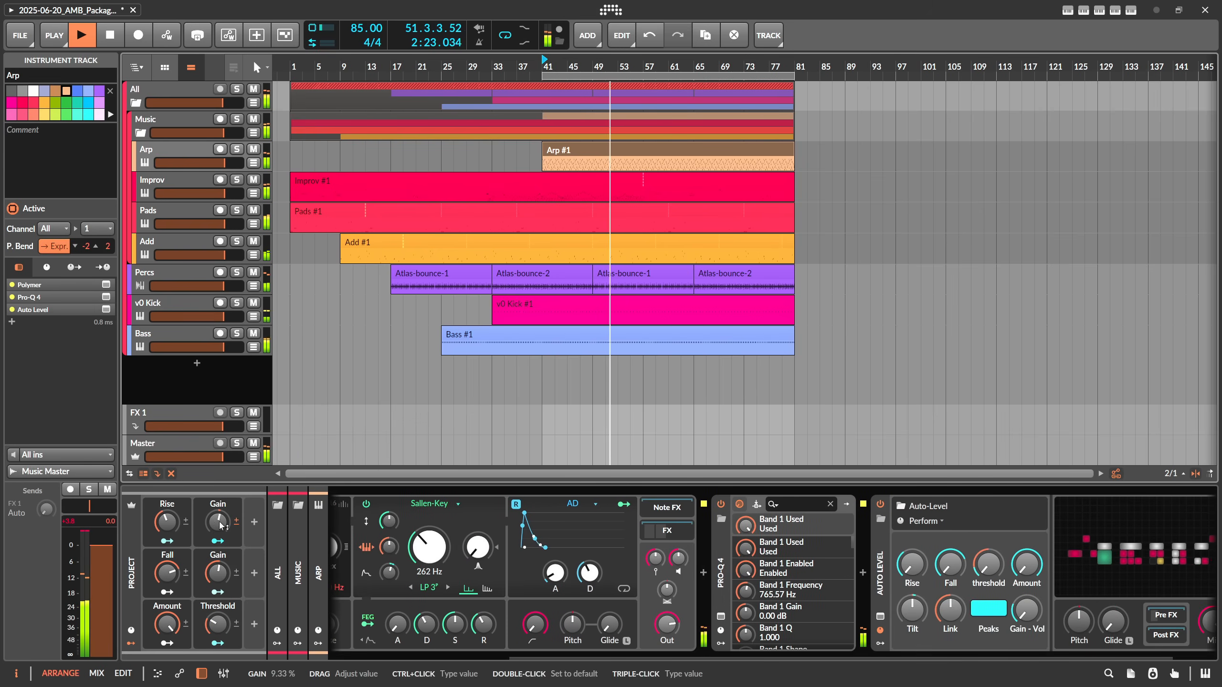
{"action": "left_click_drag", "start_coordinate": [219, 523], "coordinate": [219, 523]}
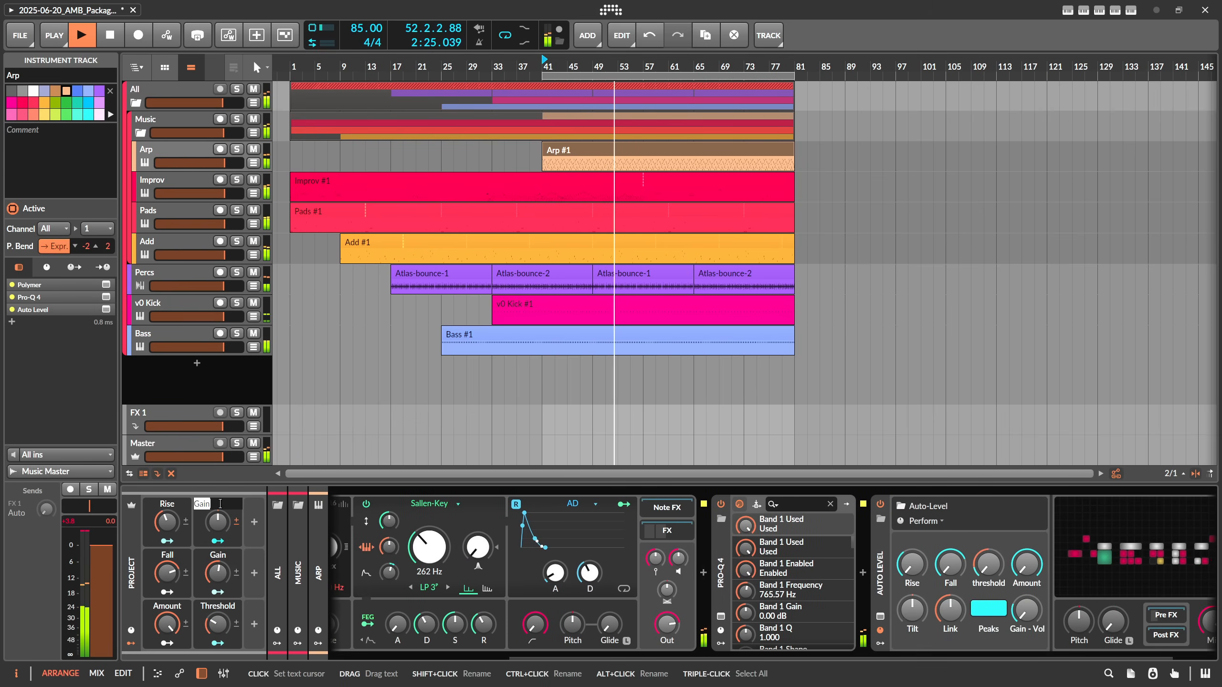
{"action": "double_click", "coordinate": [219, 503]}
{"action": "type", "text": "Tilt"}
{"action": "key", "text": "Return"}
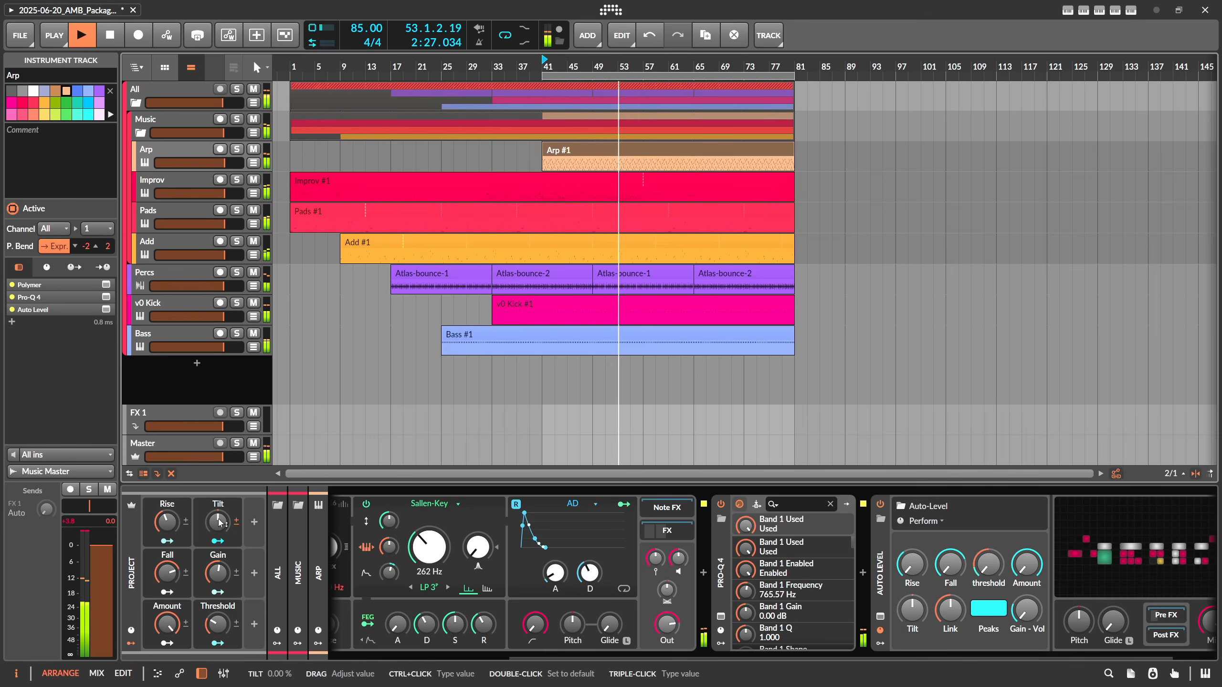
Step: With the Master's devices shown, sweep the Tilt macro down and up to about 70% and lower the Gain macro
{"action": "left_click", "coordinate": [160, 91]}
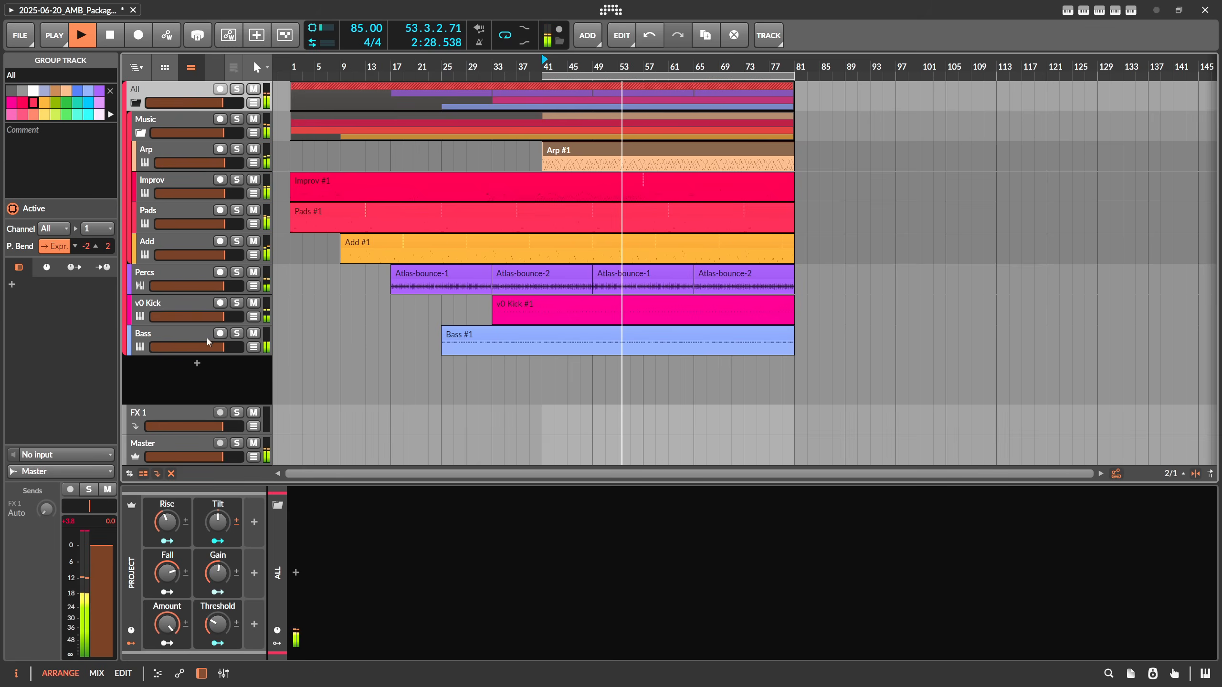
{"action": "left_click", "coordinate": [172, 438]}
{"action": "left_click_drag", "start_coordinate": [219, 524], "coordinate": [219, 554]}
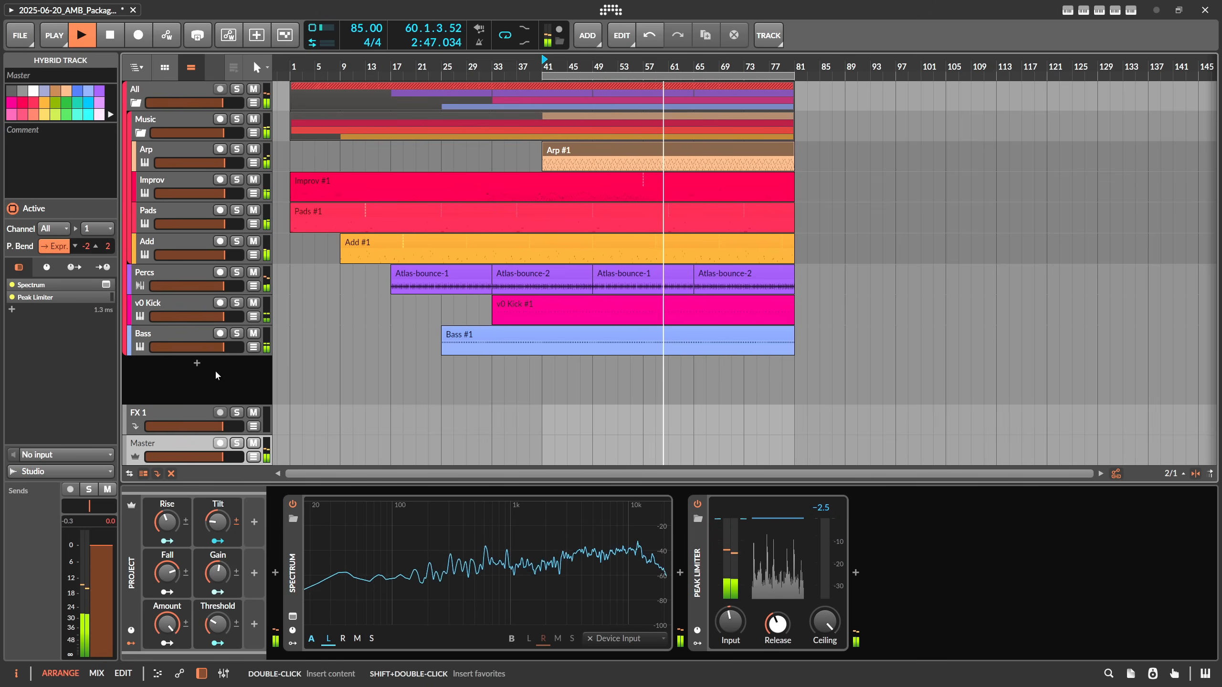
{"action": "left_click_drag", "start_coordinate": [218, 522], "coordinate": [217, 471]}
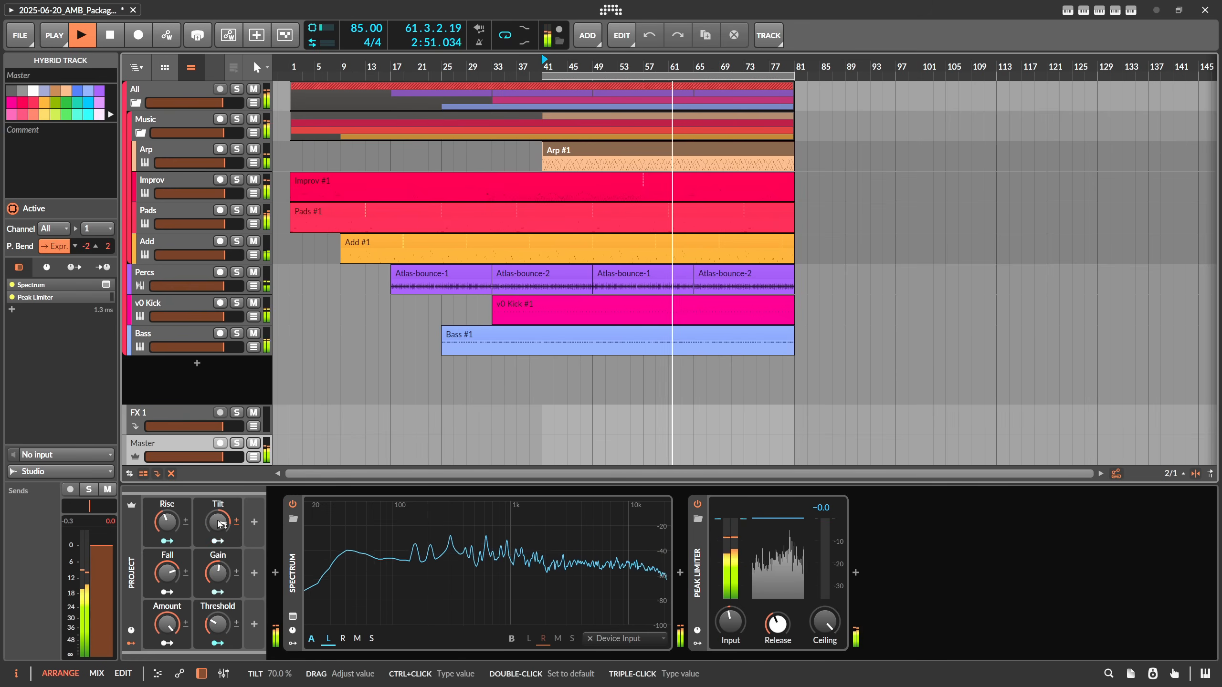
{"action": "left_click_drag", "start_coordinate": [218, 573], "coordinate": [218, 573]}
{"action": "left_click_drag", "start_coordinate": [218, 522], "coordinate": [218, 520]}
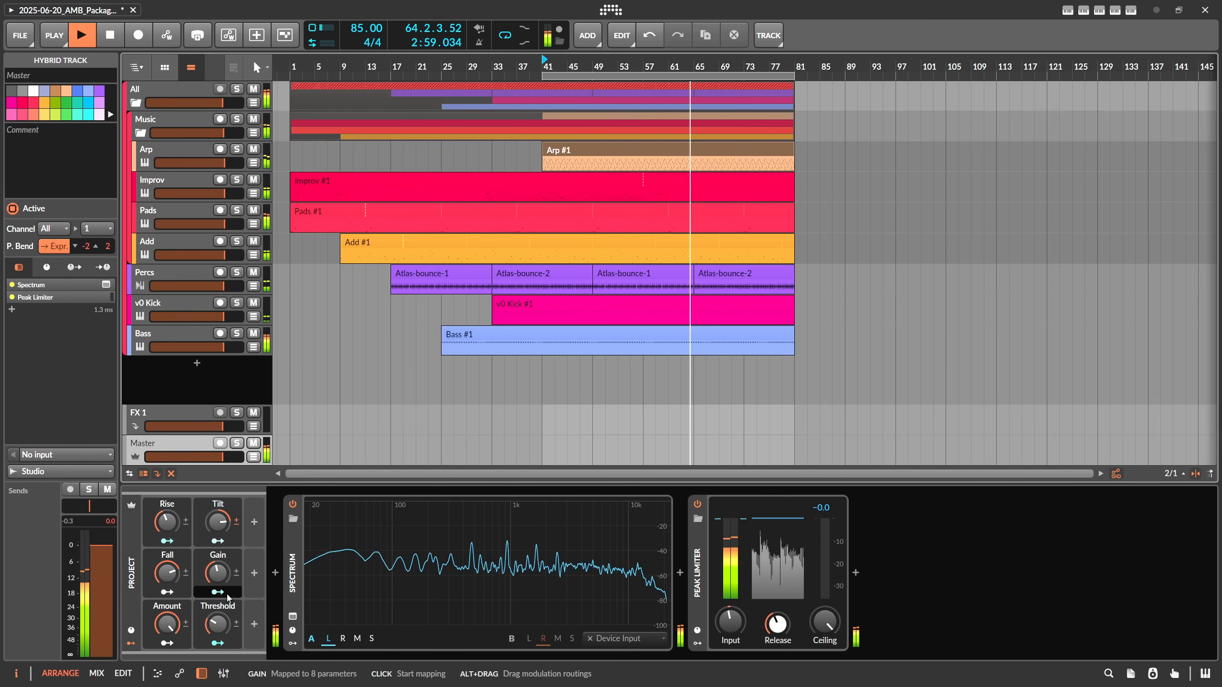
{"action": "left_click_drag", "start_coordinate": [218, 572], "coordinate": [218, 582]}
Step: Check the Auto Level devices on the Bass, Percs and v0 Kick tracks and the All group's chain
{"action": "left_click", "coordinate": [184, 342]}
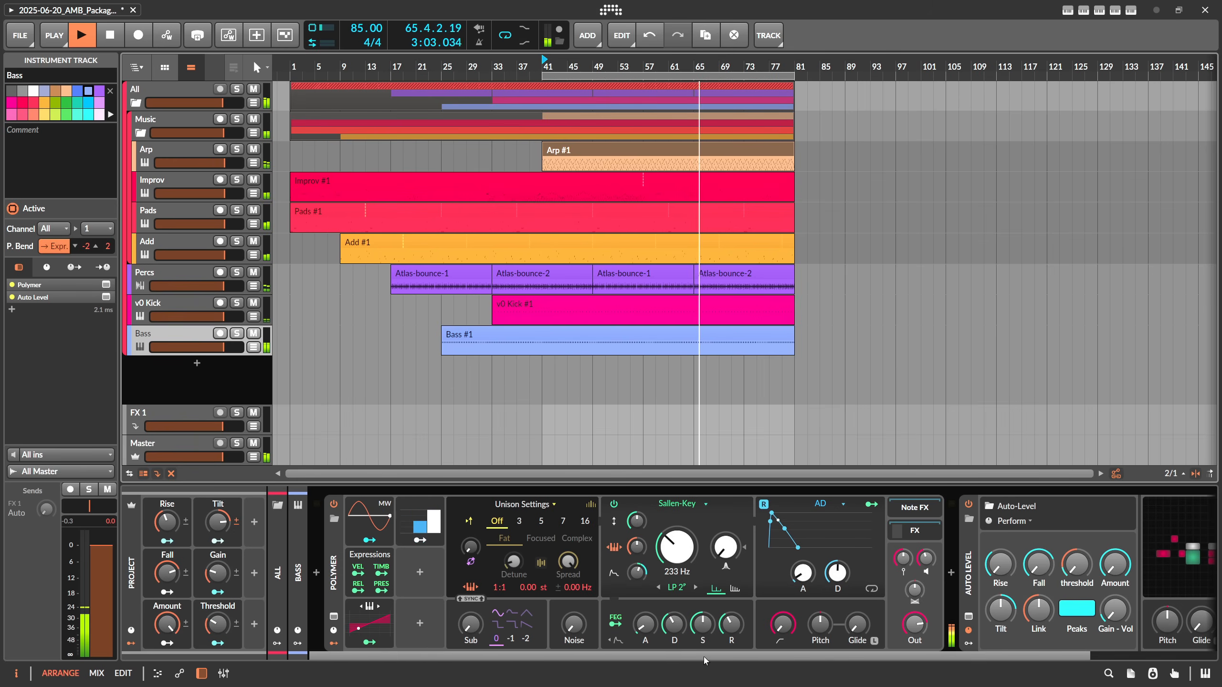
{"action": "left_click_drag", "start_coordinate": [703, 657], "coordinate": [863, 656]}
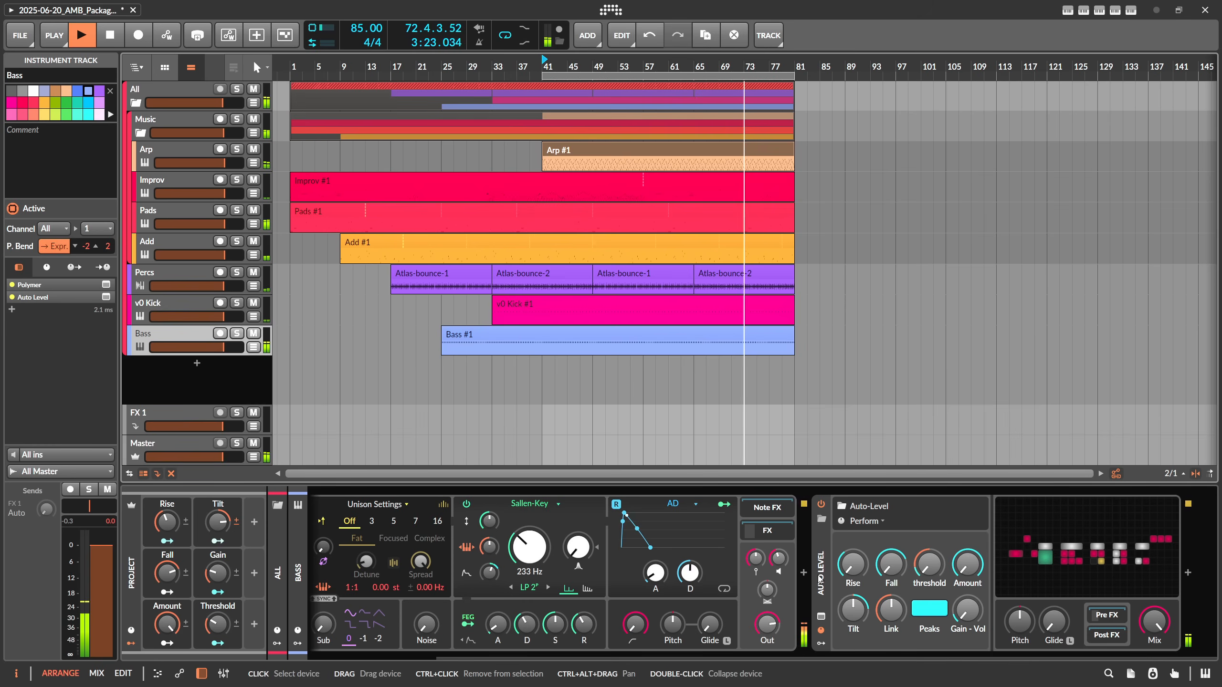
{"action": "left_click", "coordinate": [179, 279]}
{"action": "left_click", "coordinate": [183, 303]}
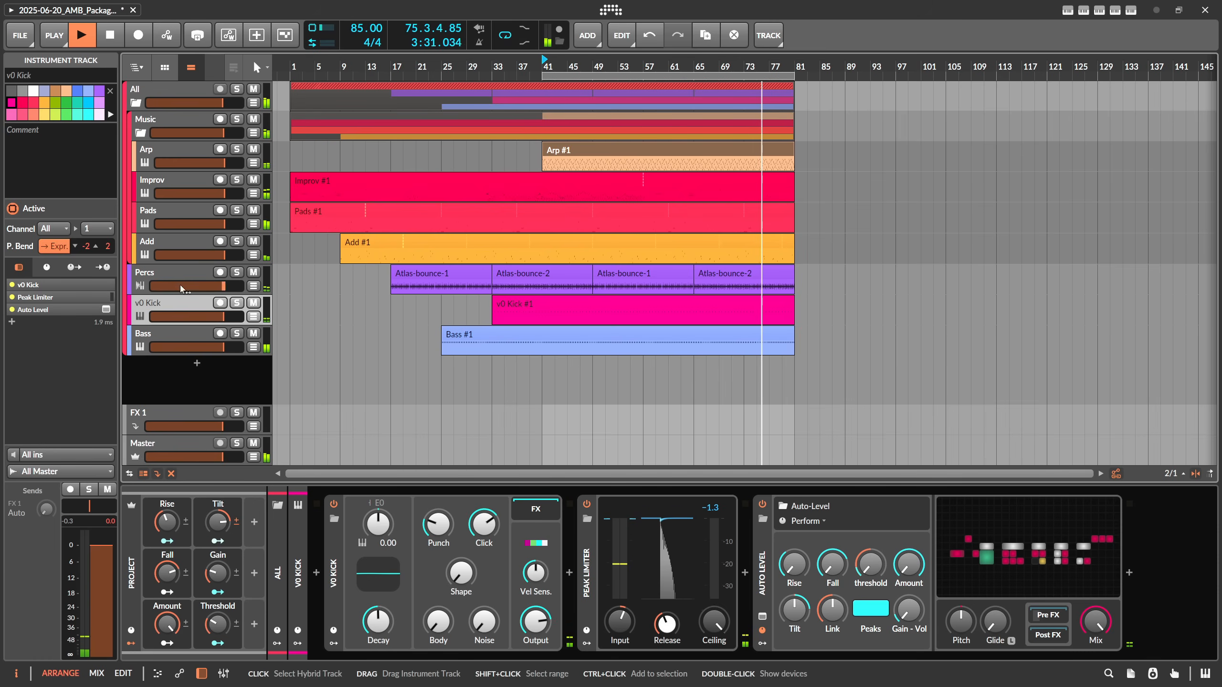
{"action": "left_click", "coordinate": [171, 91]}
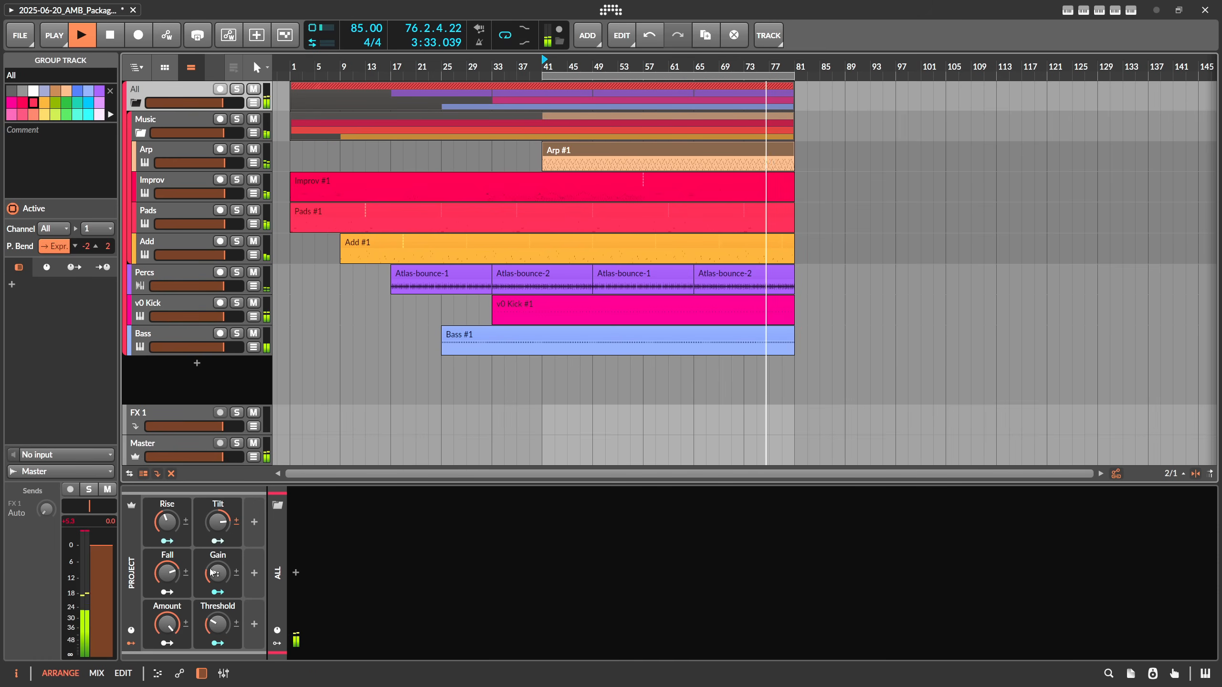
Step: With the Master's spectrum shown, set the Rise macro low, Fall to maximum and Gain slightly above its midpoint
{"action": "left_click", "coordinate": [193, 446]}
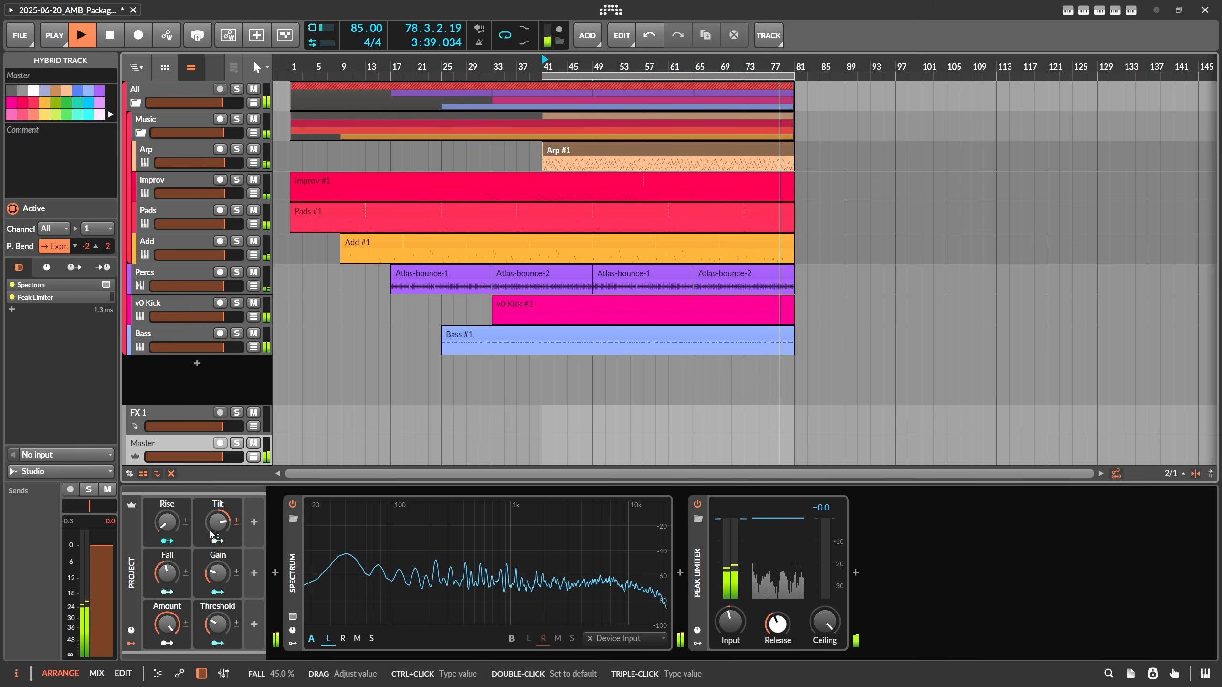
{"action": "left_click_drag", "start_coordinate": [218, 573], "coordinate": [215, 577]}
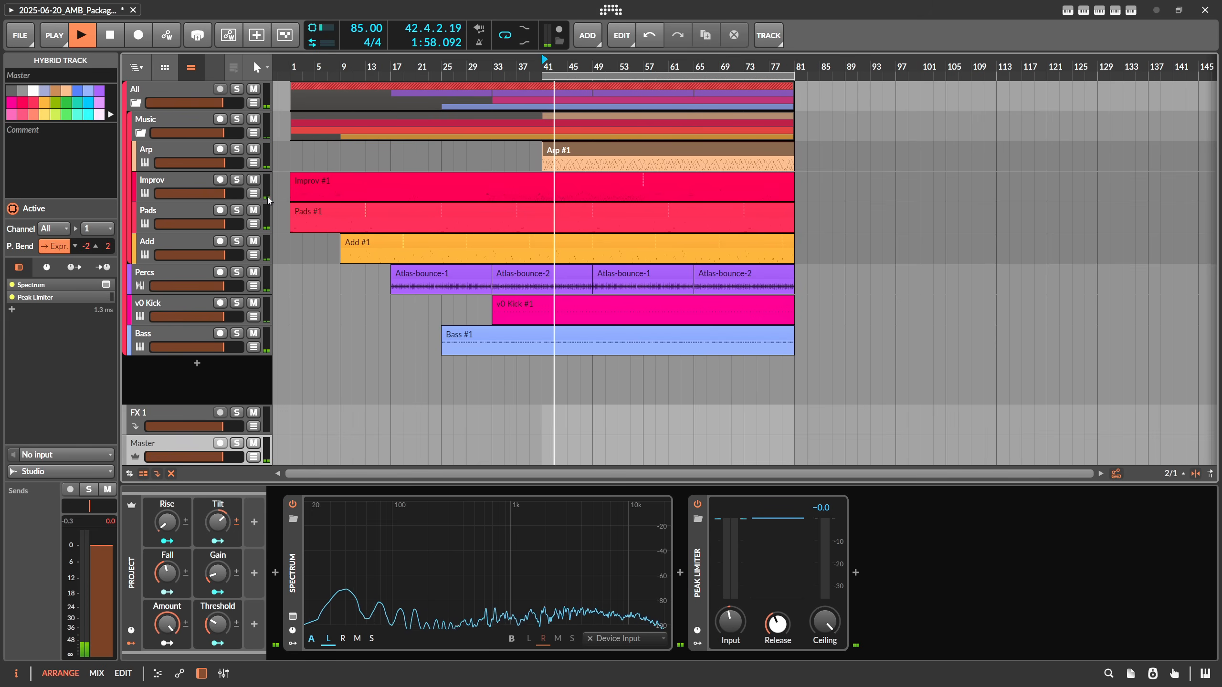
{"action": "left_click_drag", "start_coordinate": [218, 573], "coordinate": [167, 518]}
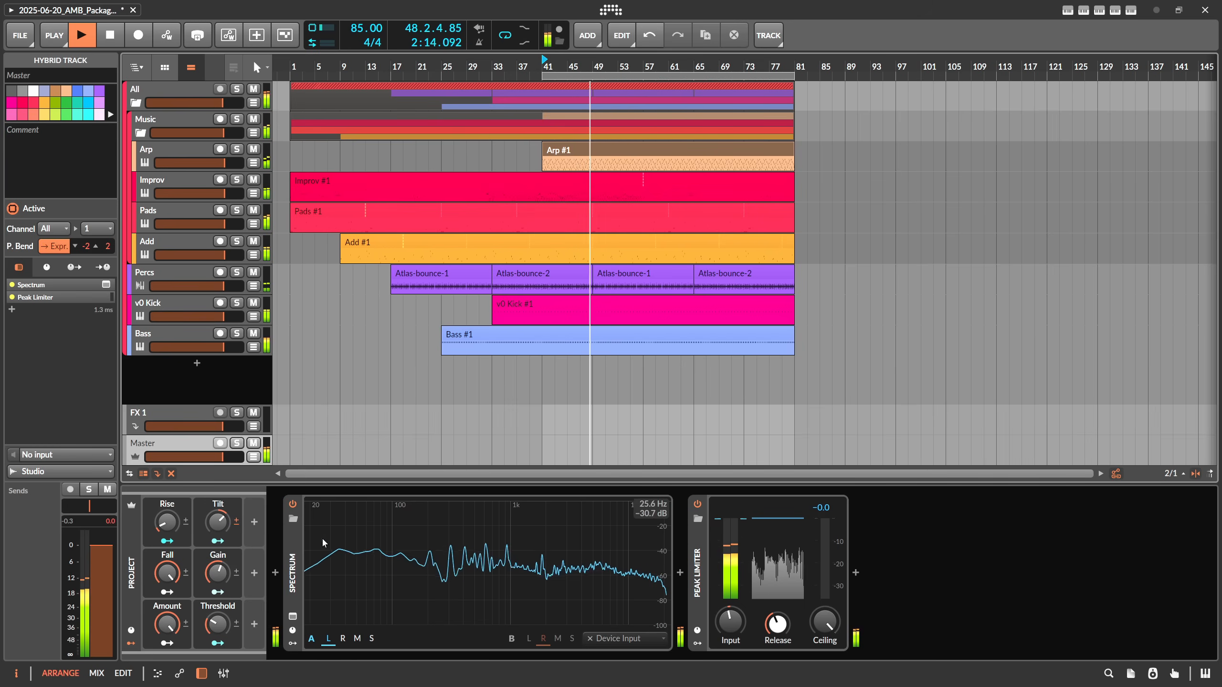
{"action": "scroll", "coordinate": [222, 527], "scroll_direction": "up", "scroll_amount": 5}
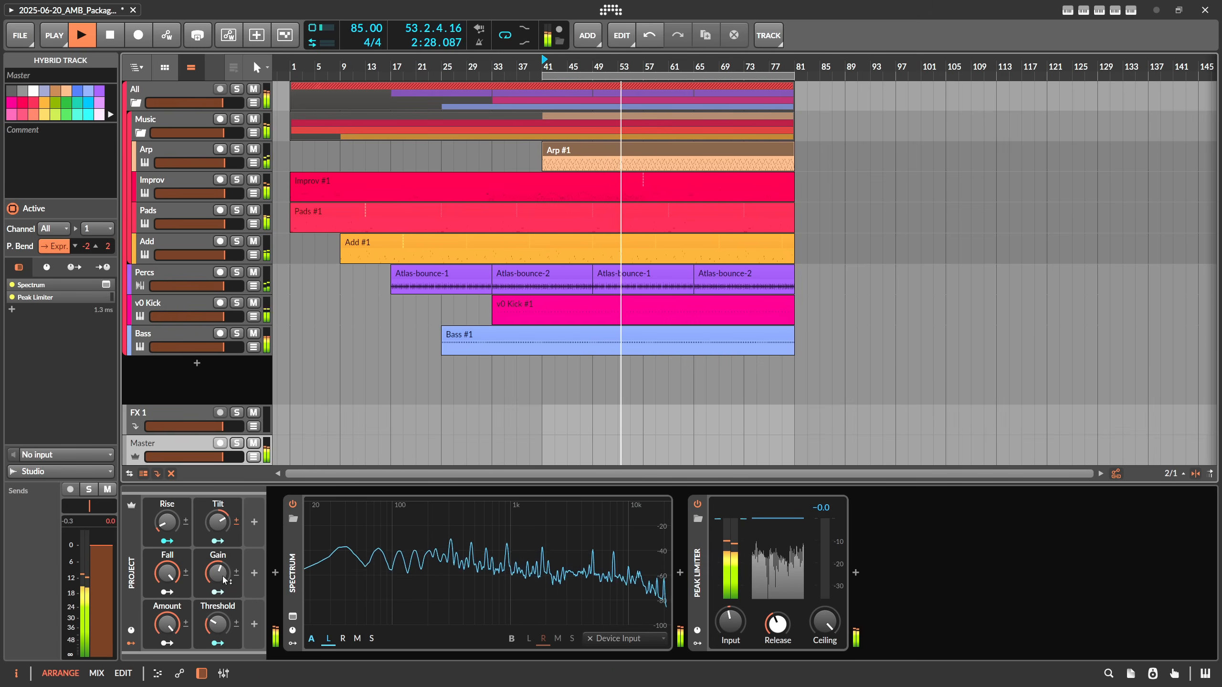
Step: Lower the Gain project macro in stages to well below its midpoint while the full mix plays
{"action": "mouse_move", "coordinate": [220, 573]}
{"action": "left_mouse_down"}
{"action": "mouse_move", "coordinate": [220, 619]}
{"action": "mouse_move", "coordinate": [222, 579]}
{"action": "left_mouse_up"}
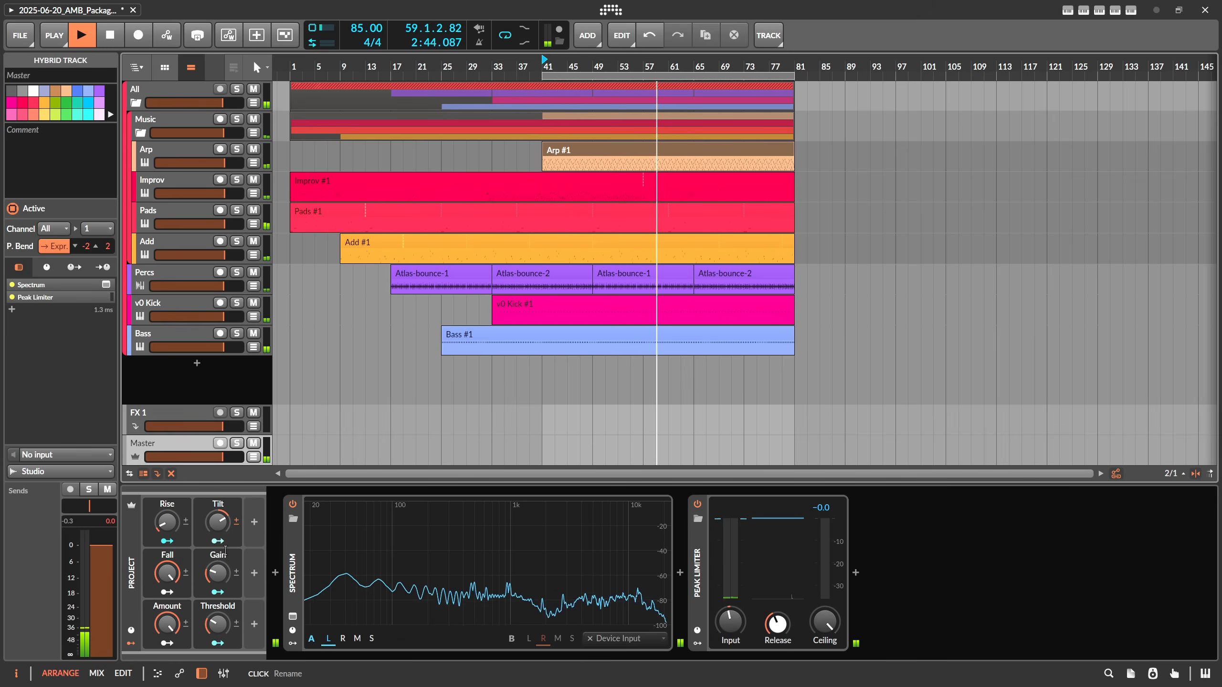
{"action": "mouse_move", "coordinate": [218, 571]}
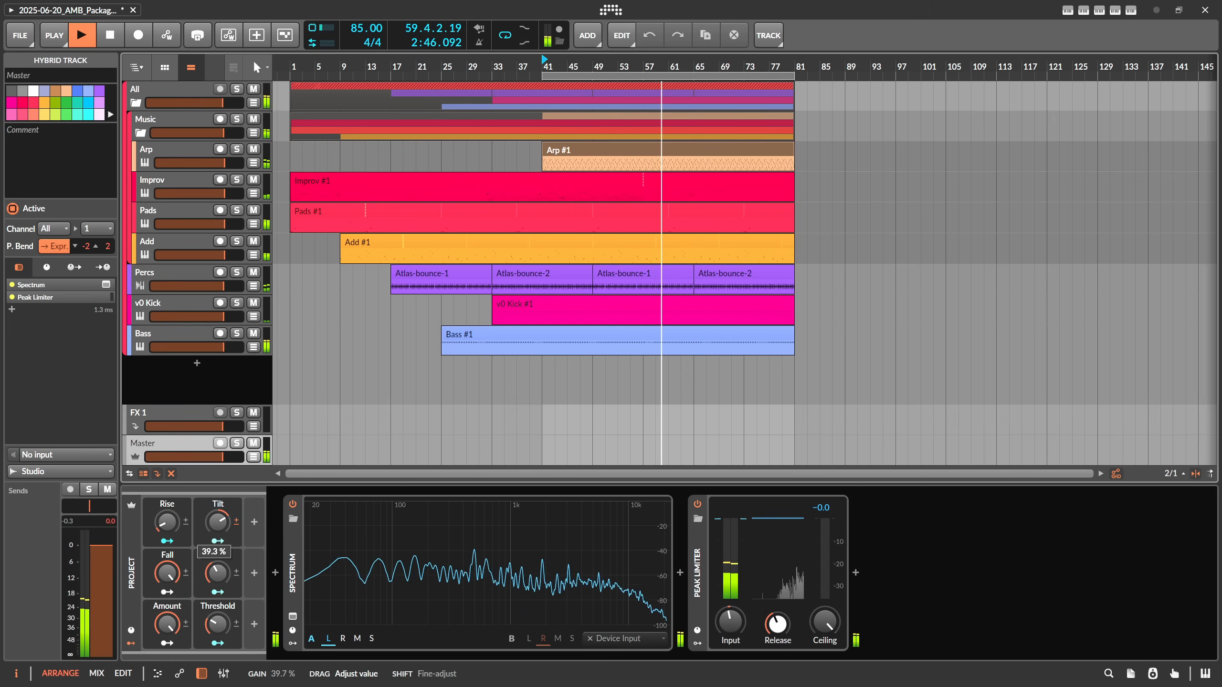
{"action": "left_click_drag", "start_coordinate": [218, 571], "coordinate": [218, 598]}
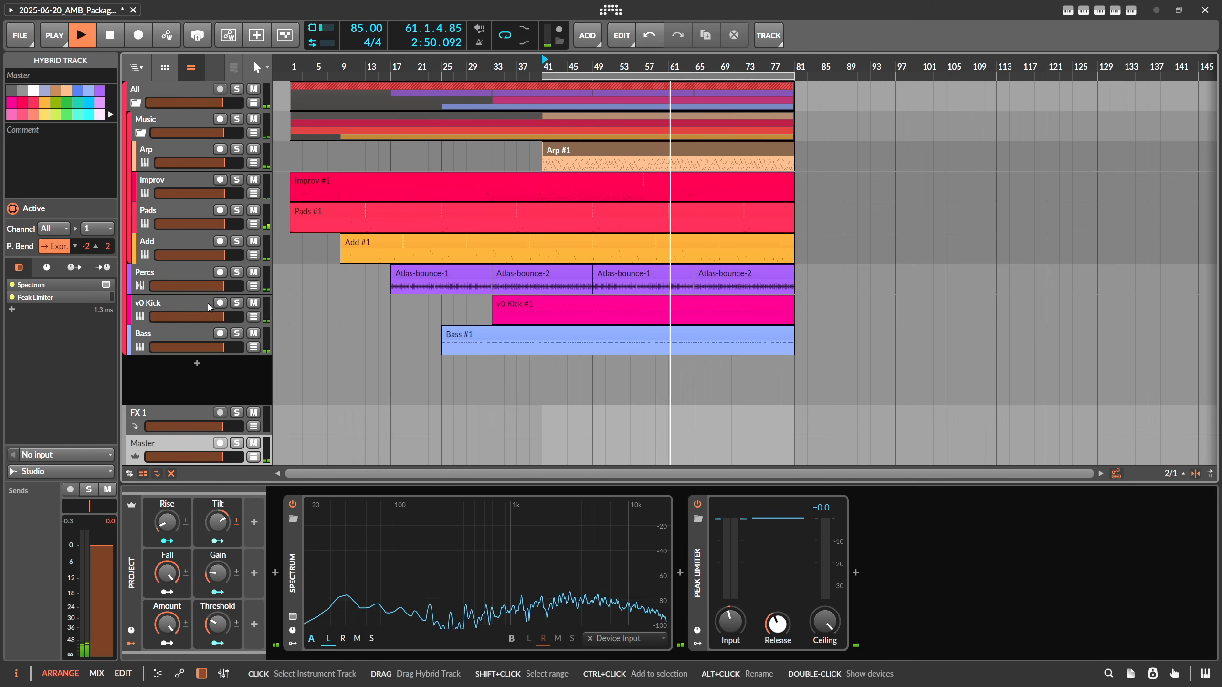
Step: Check the EQ-5 and Auto Level devices on the Percs track, the project's file commands and the All group's device chain
{"action": "left_click", "coordinate": [209, 281]}
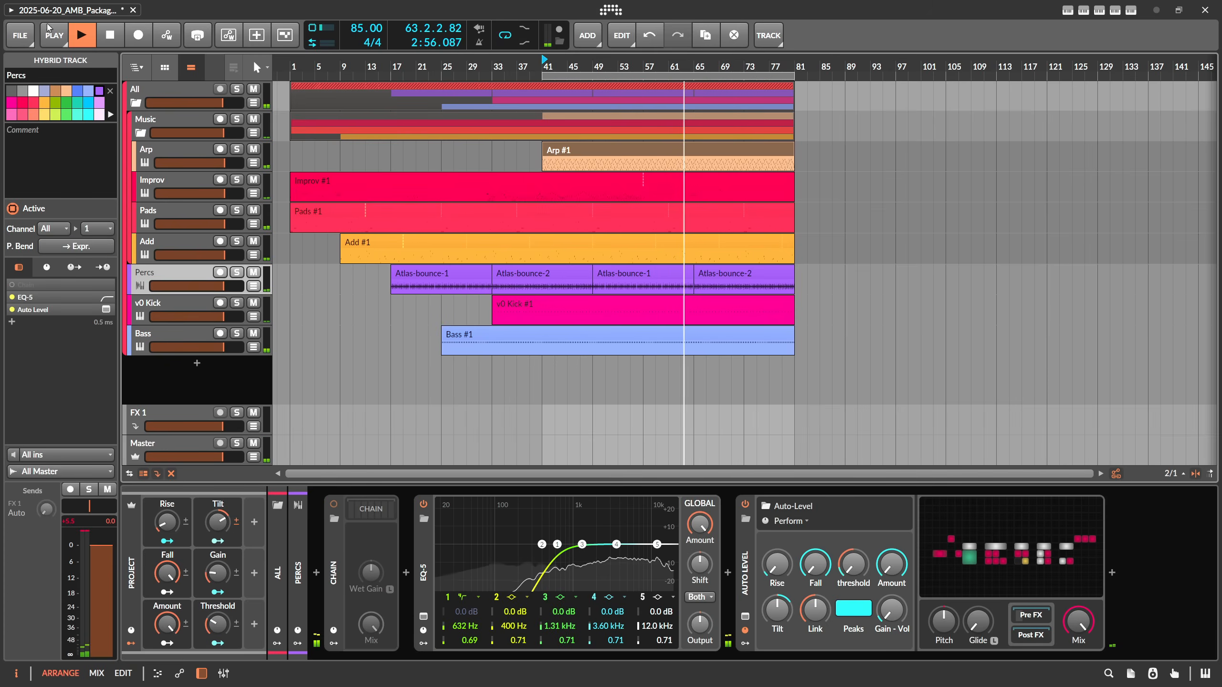
{"action": "left_click", "coordinate": [28, 42]}
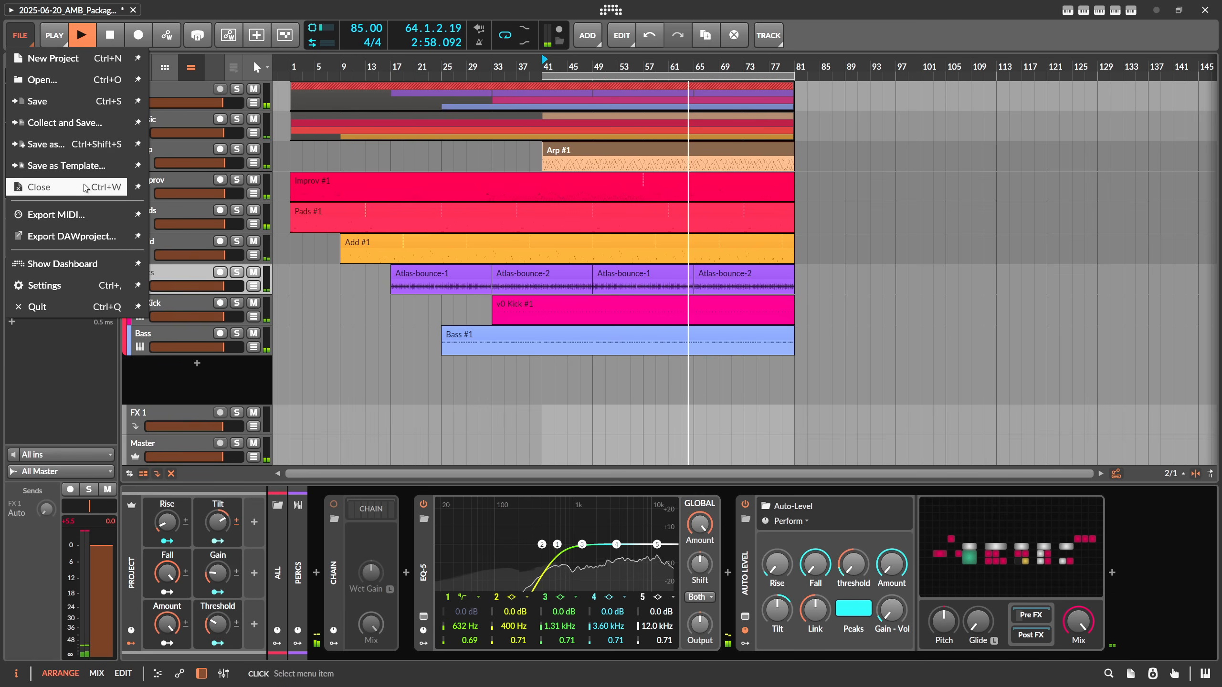
{"action": "left_click", "coordinate": [106, 346]}
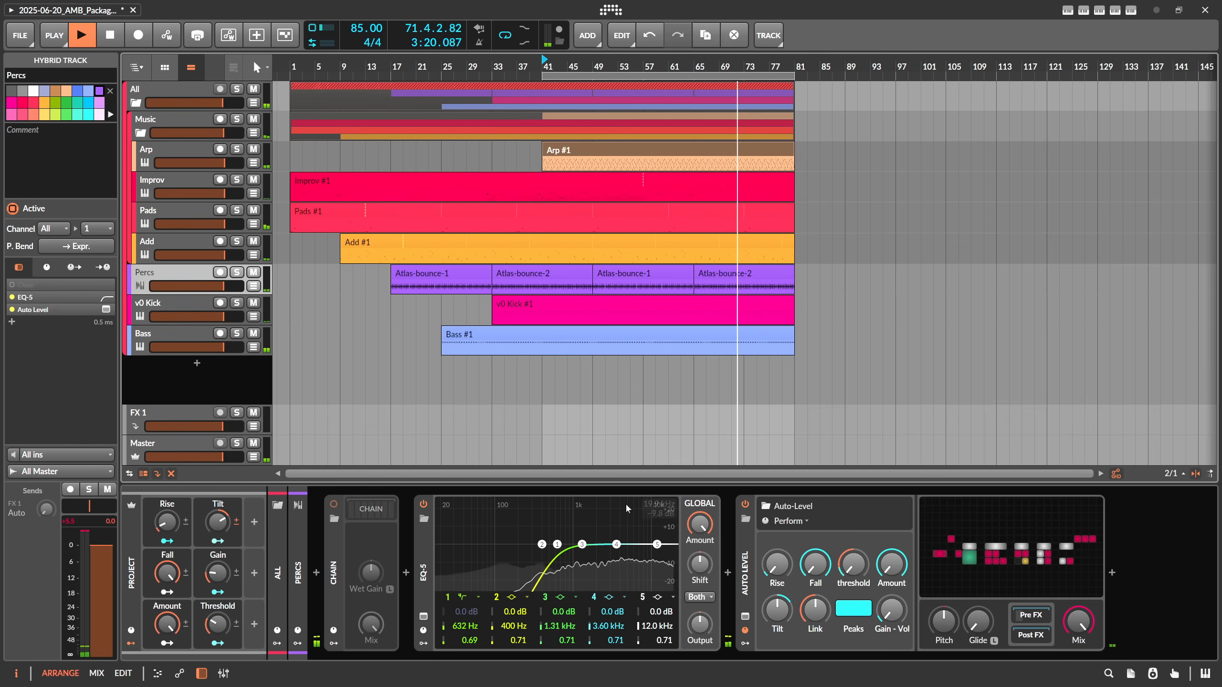
{"action": "left_click", "coordinate": [179, 90]}
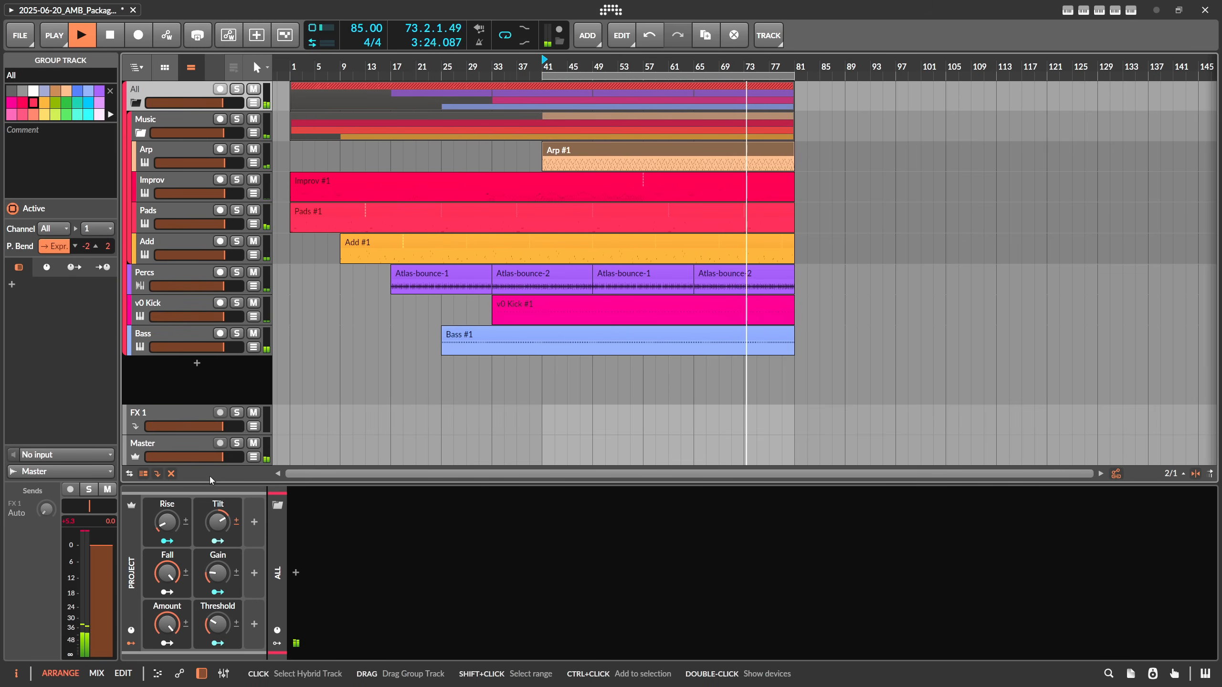
Step: With the Master's devices shown, lower the Fall macro to just above its midpoint and sweep Gain through about 37% down to near minimum
{"action": "left_click", "coordinate": [197, 445]}
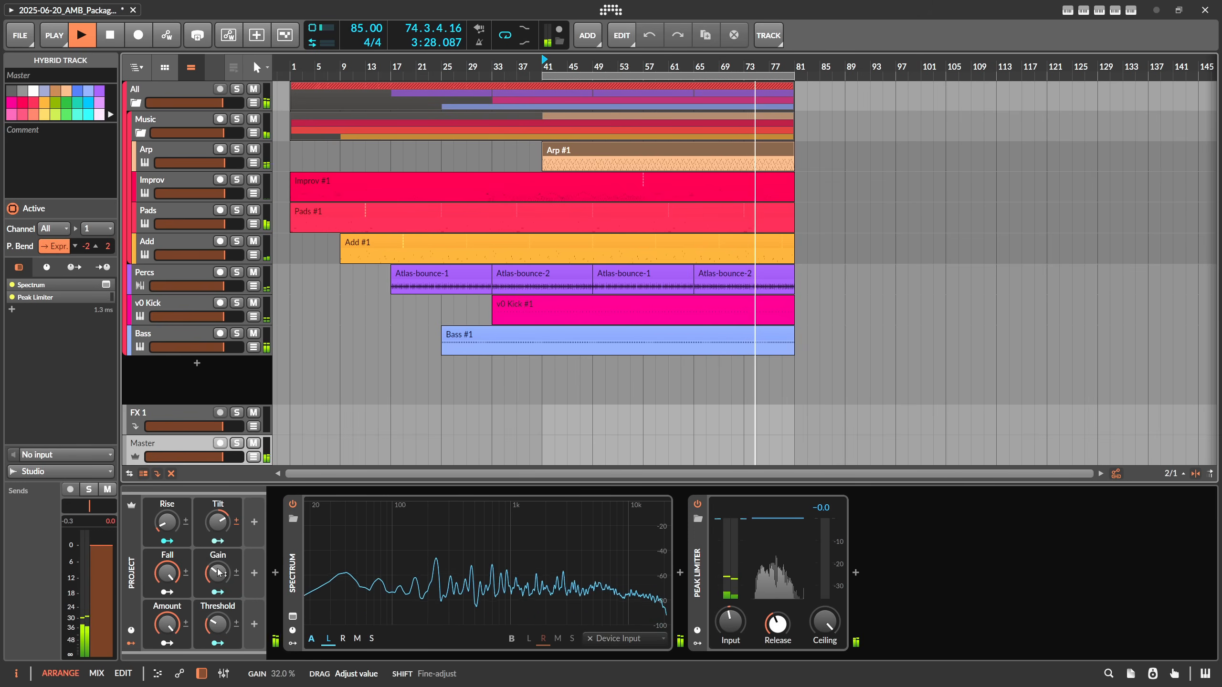
{"action": "left_click_drag", "start_coordinate": [219, 573], "coordinate": [219, 578]}
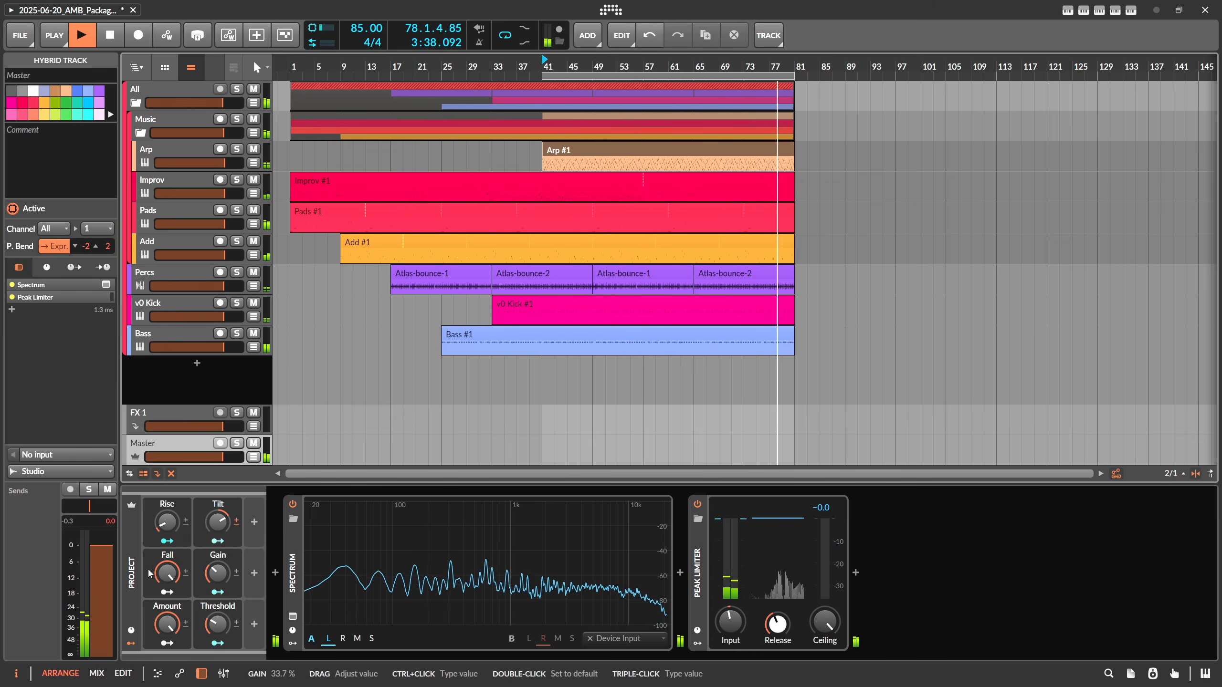
{"action": "mouse_move", "coordinate": [176, 575]}
{"action": "left_mouse_down"}
{"action": "mouse_move", "coordinate": [175, 642]}
{"action": "mouse_move", "coordinate": [175, 557]}
{"action": "left_mouse_up"}
{"action": "left_click", "coordinate": [168, 521]}
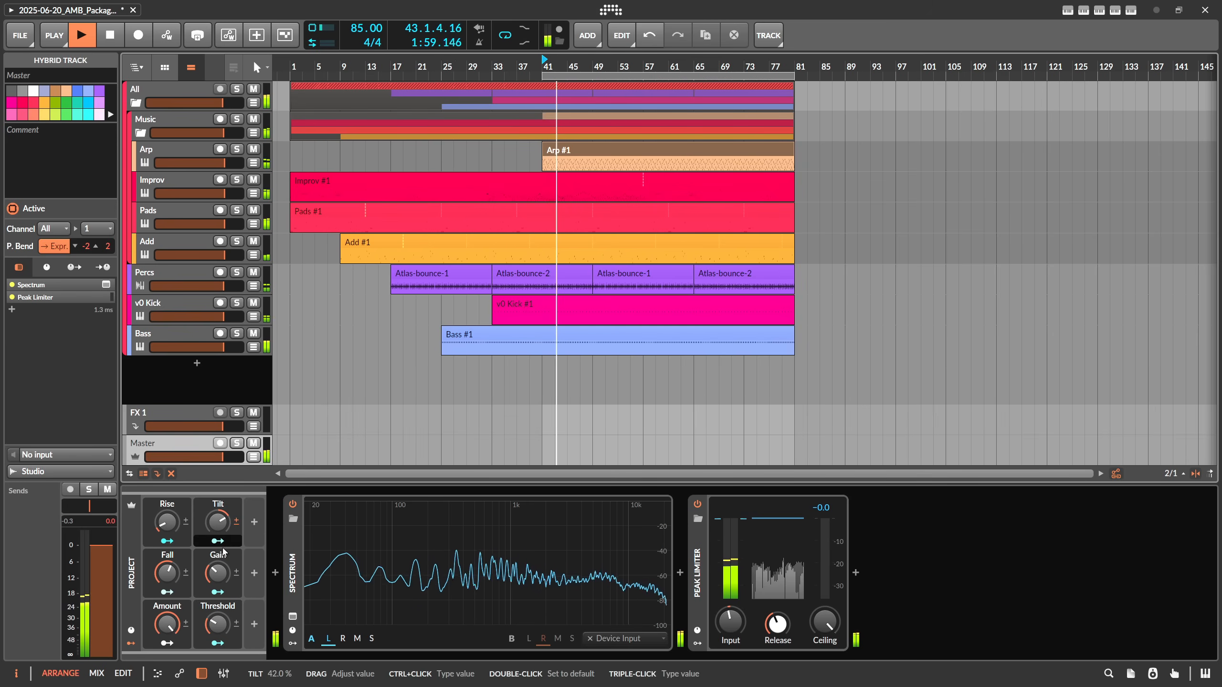
{"action": "left_click_drag", "start_coordinate": [218, 573], "coordinate": [219, 583]}
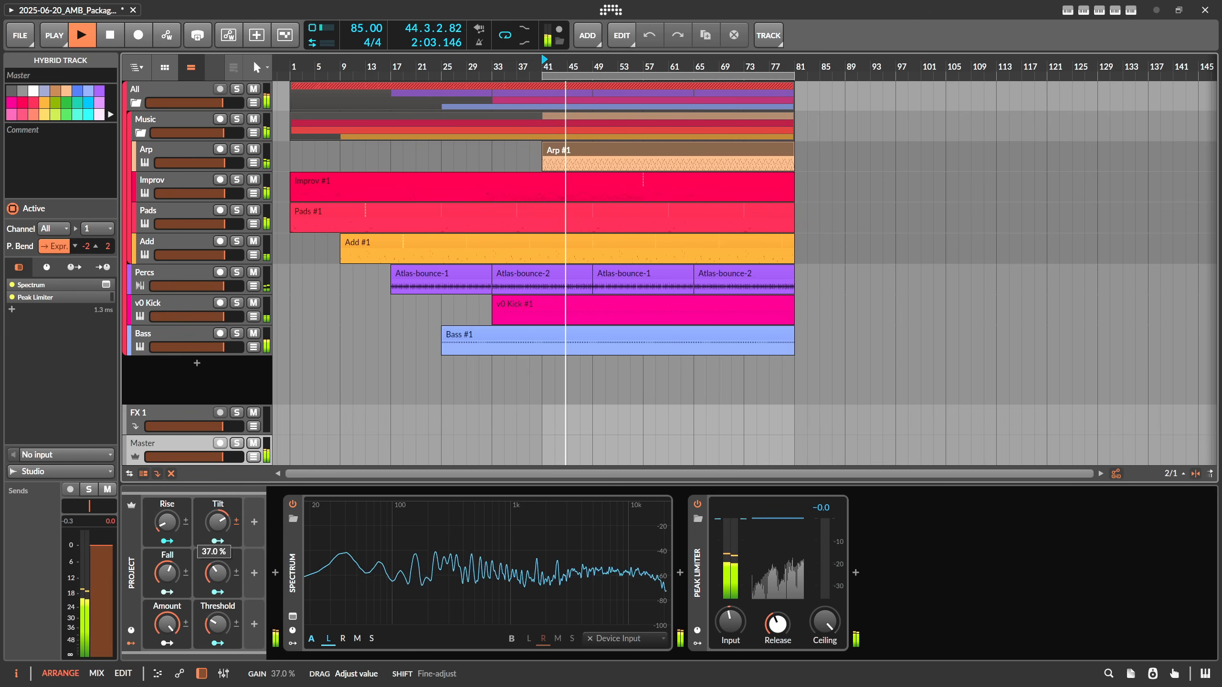
{"action": "left_click_drag", "start_coordinate": [218, 573], "coordinate": [218, 595]}
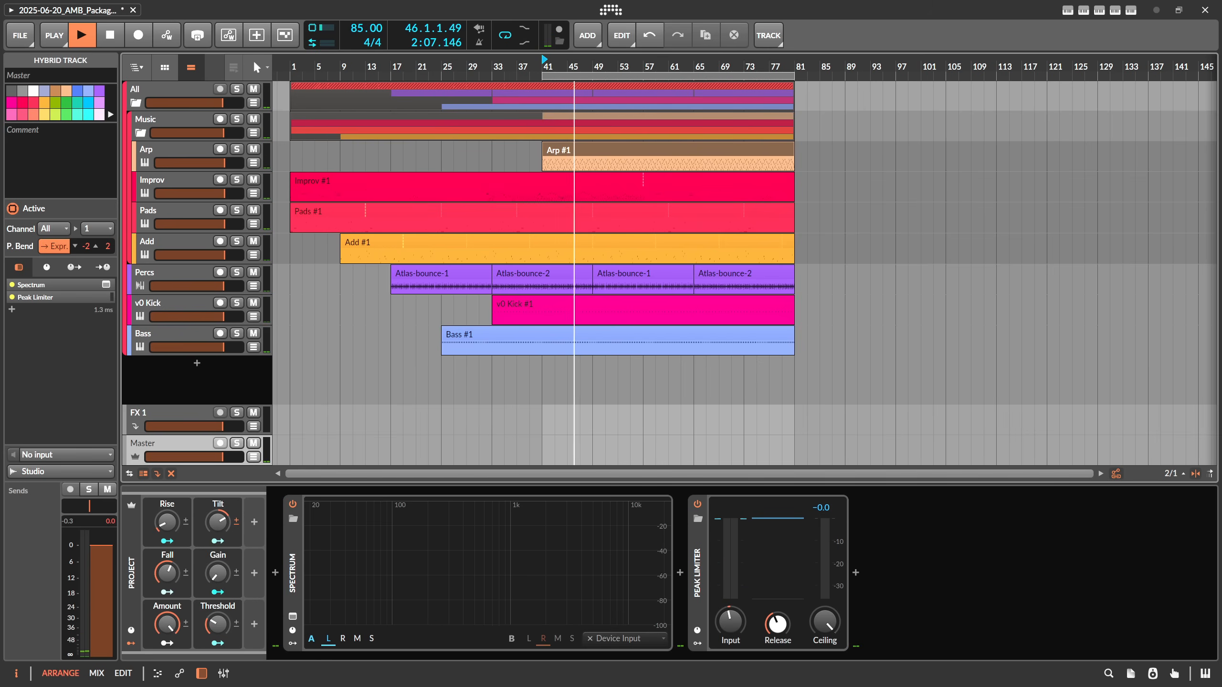